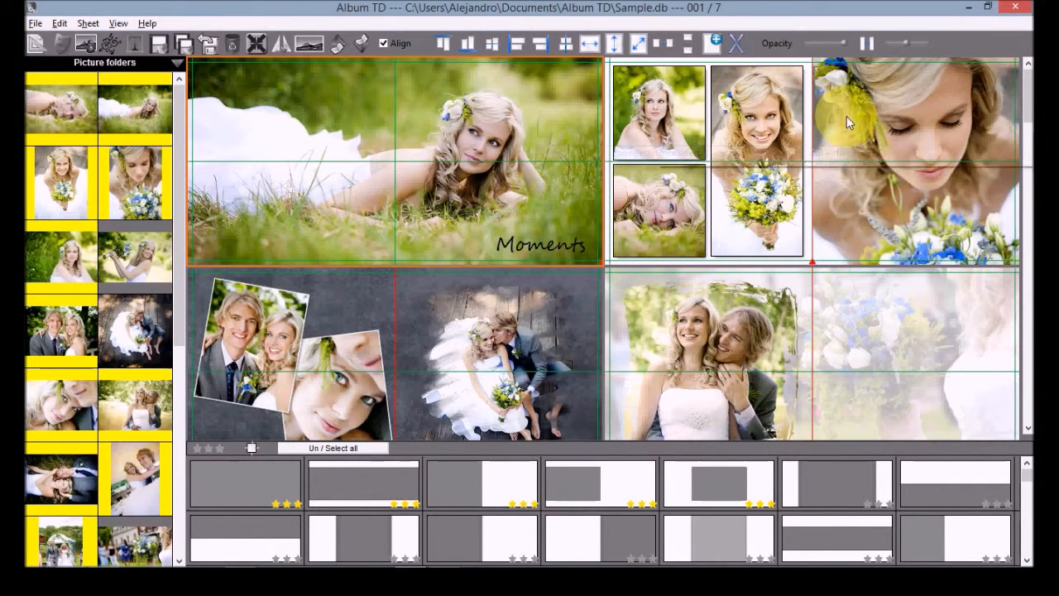
Step: Examine the sample album's sheets in the multi-sheet view, selecting pictures and sheets to see the layouts offered for each
{"action": "mouse_move", "coordinate": [1029, 90]}
{"action": "left_mouse_down"}
{"action": "mouse_move", "coordinate": [1028, 387]}
{"action": "mouse_move", "coordinate": [1027, 79]}
{"action": "left_mouse_up"}
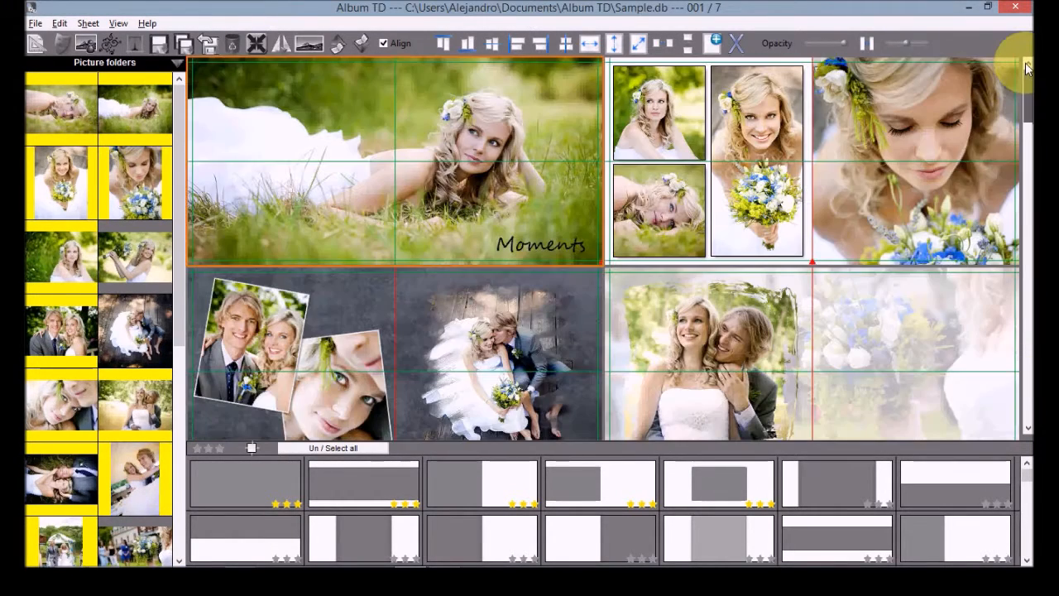
{"action": "left_click", "coordinate": [746, 153]}
{"action": "left_click", "coordinate": [501, 331]}
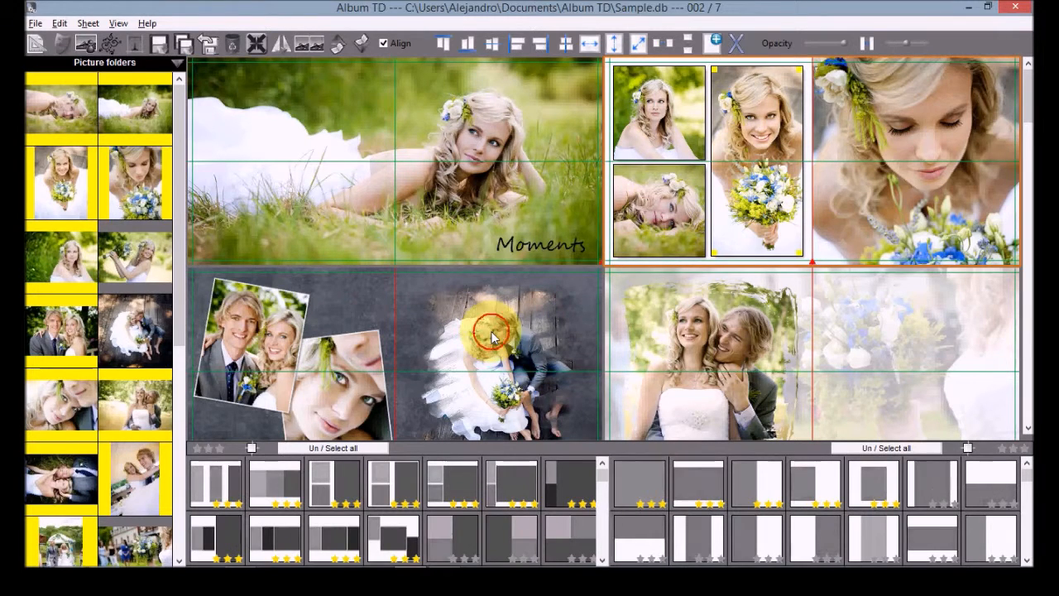
{"action": "left_click", "coordinate": [972, 336]}
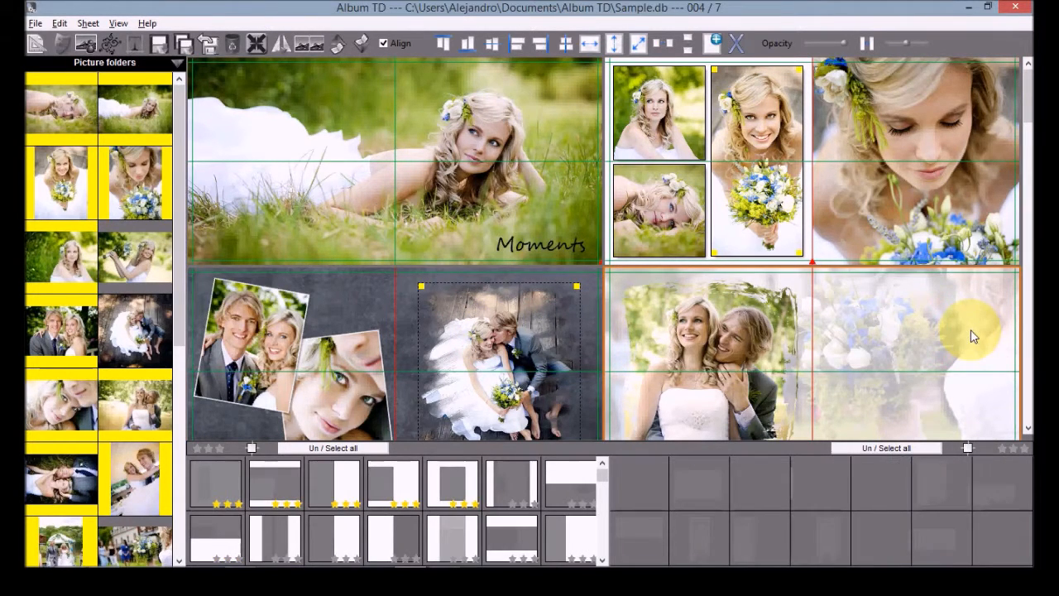
{"action": "left_click", "coordinate": [542, 152]}
{"action": "left_click", "coordinate": [658, 108]}
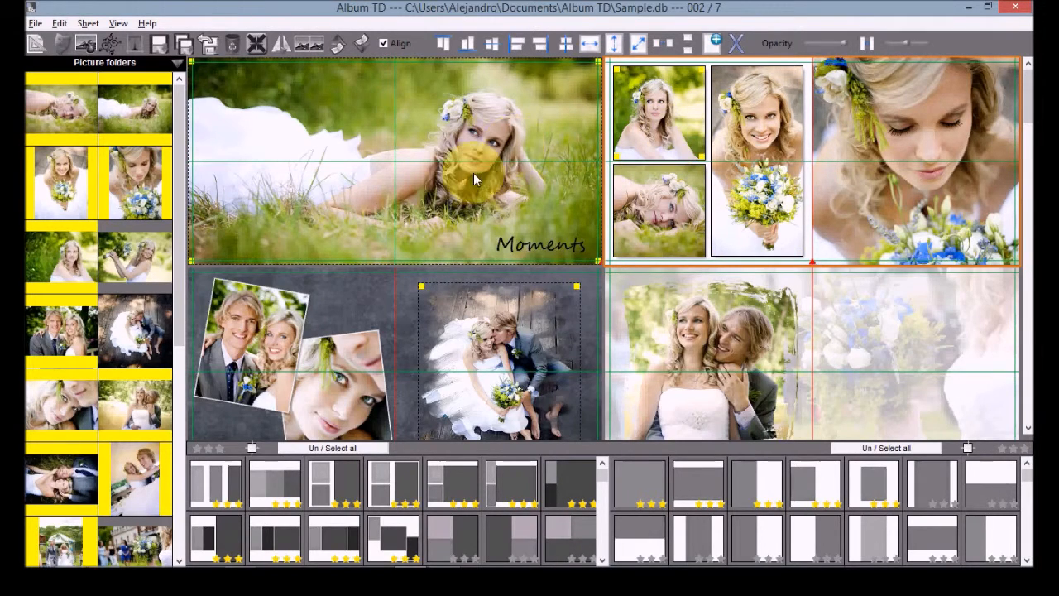
Step: Switch to the single-sheet view and look through the sample album's sheets one at a time
{"action": "key", "text": "space"}
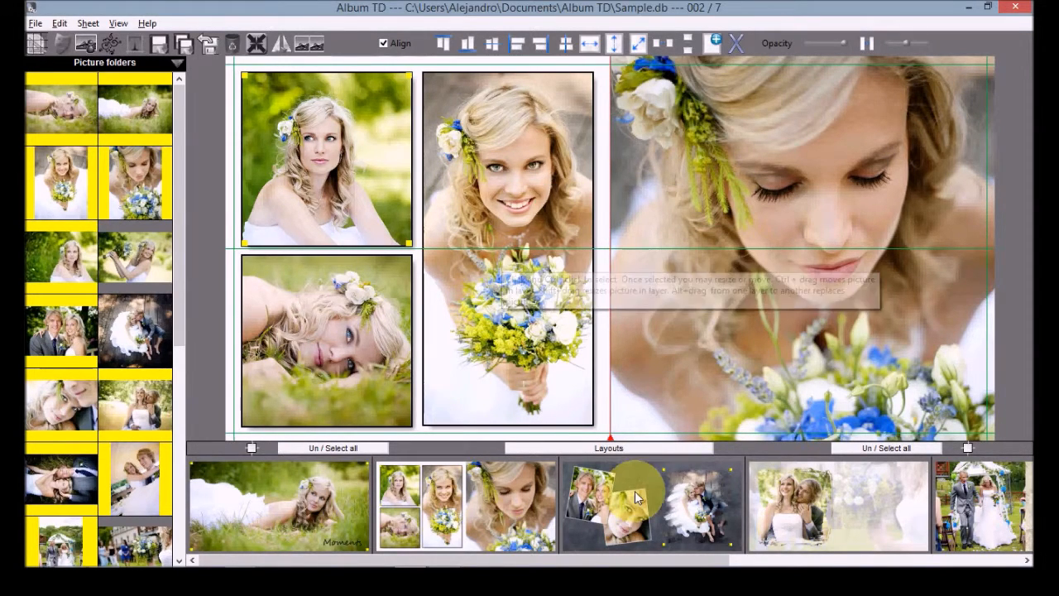
{"action": "scroll", "coordinate": [637, 492], "scroll_direction": "down", "scroll_amount": 2}
{"action": "scroll", "coordinate": [636, 491], "scroll_direction": "down", "scroll_amount": 5}
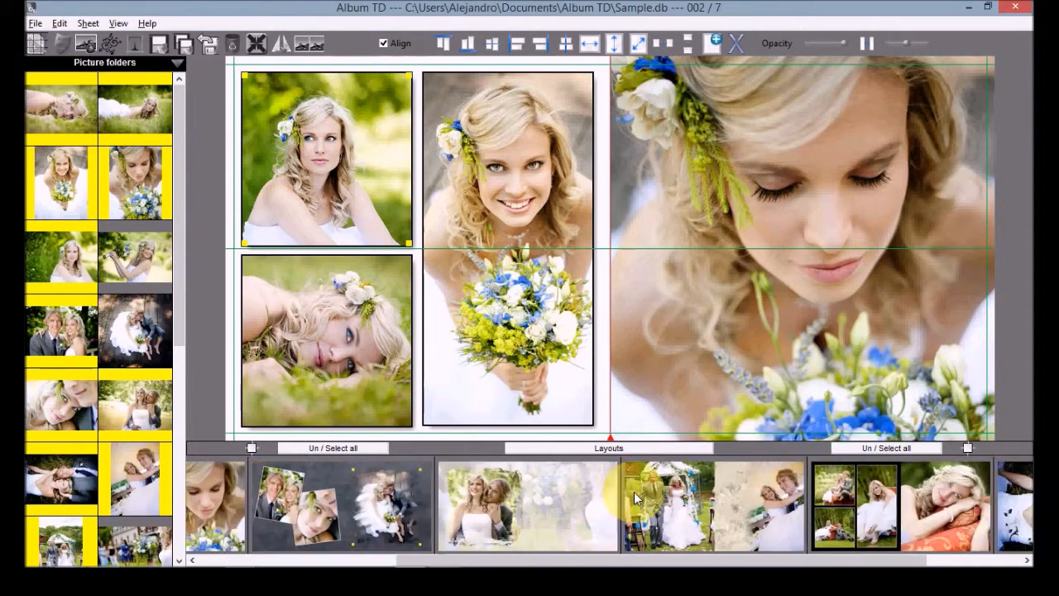
{"action": "left_click", "coordinate": [613, 490]}
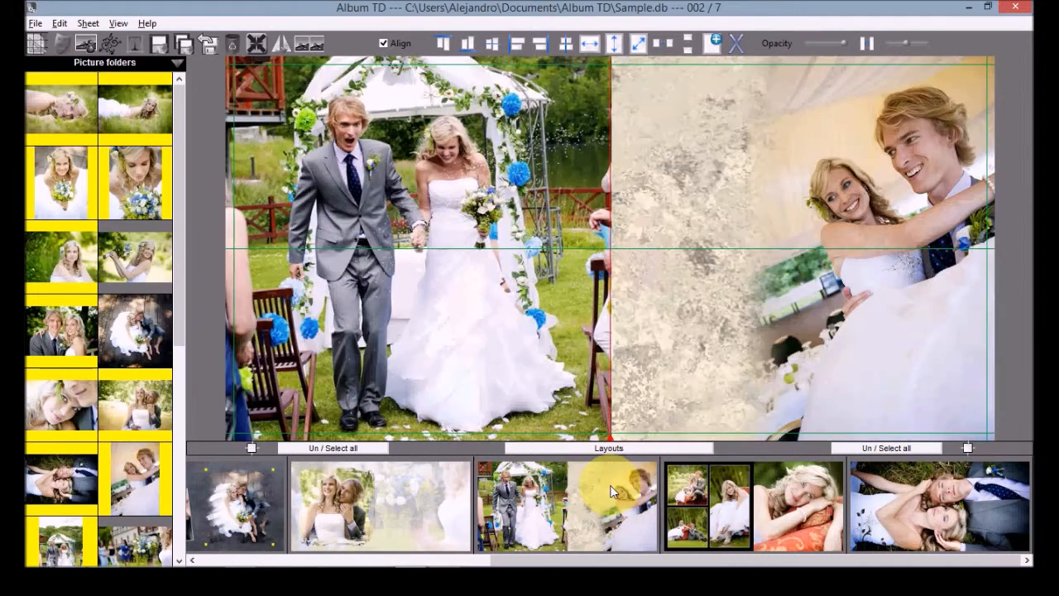
{"action": "left_click", "coordinate": [364, 489]}
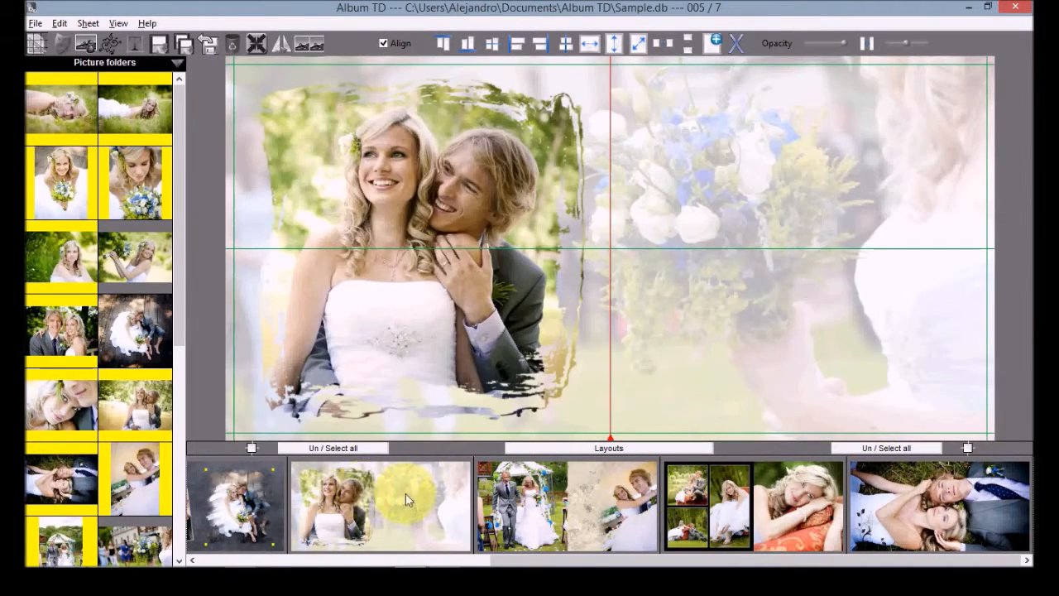
{"action": "left_click", "coordinate": [810, 515]}
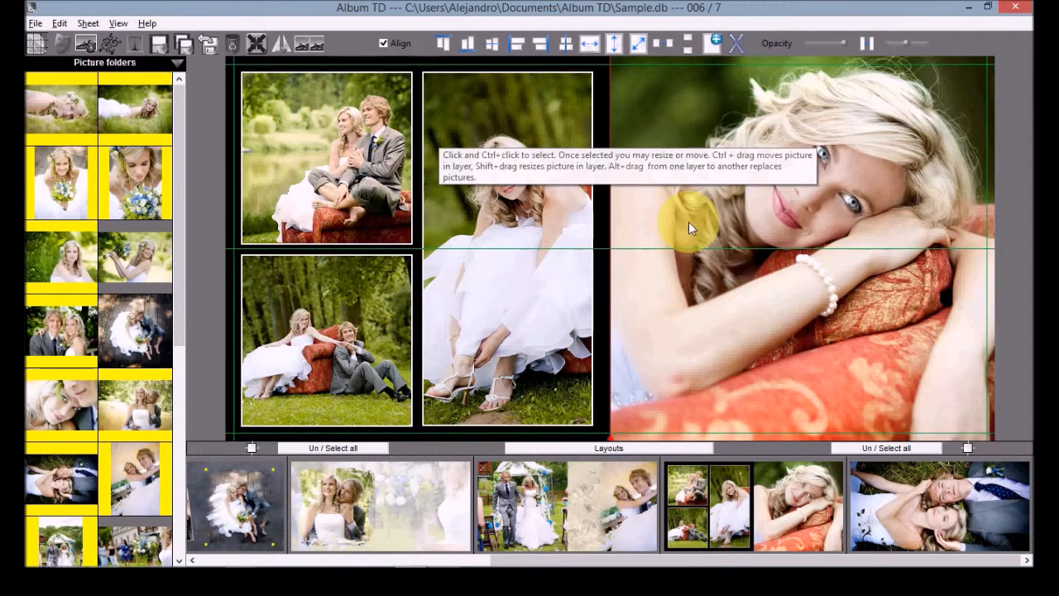
{"action": "scroll", "coordinate": [385, 486], "scroll_direction": "up", "scroll_amount": 5}
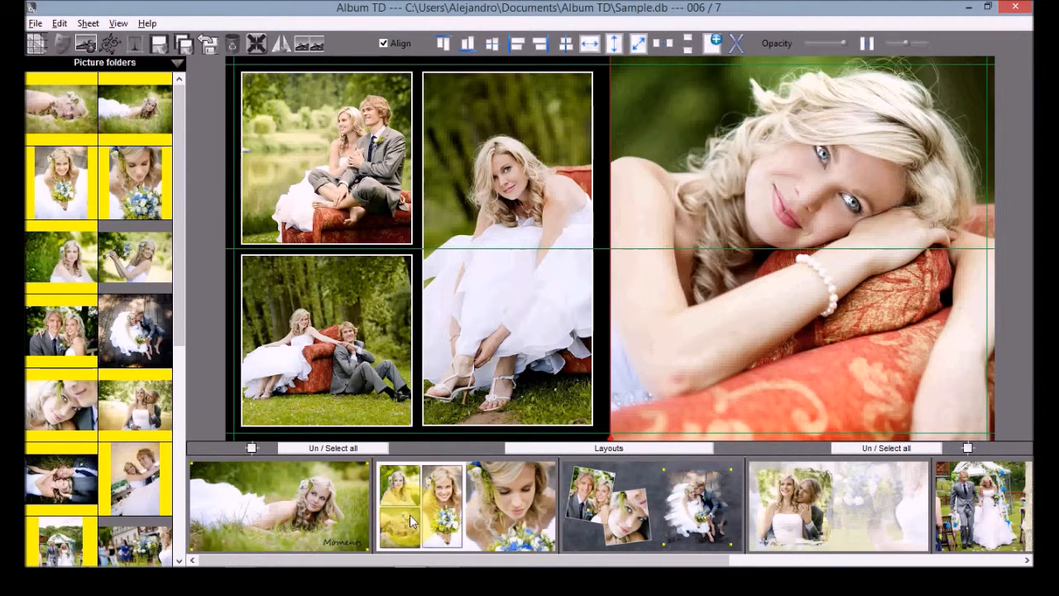
Step: Open album management and start a new album named "My album"
{"action": "left_click", "coordinate": [37, 25]}
{"action": "left_click", "coordinate": [65, 39]}
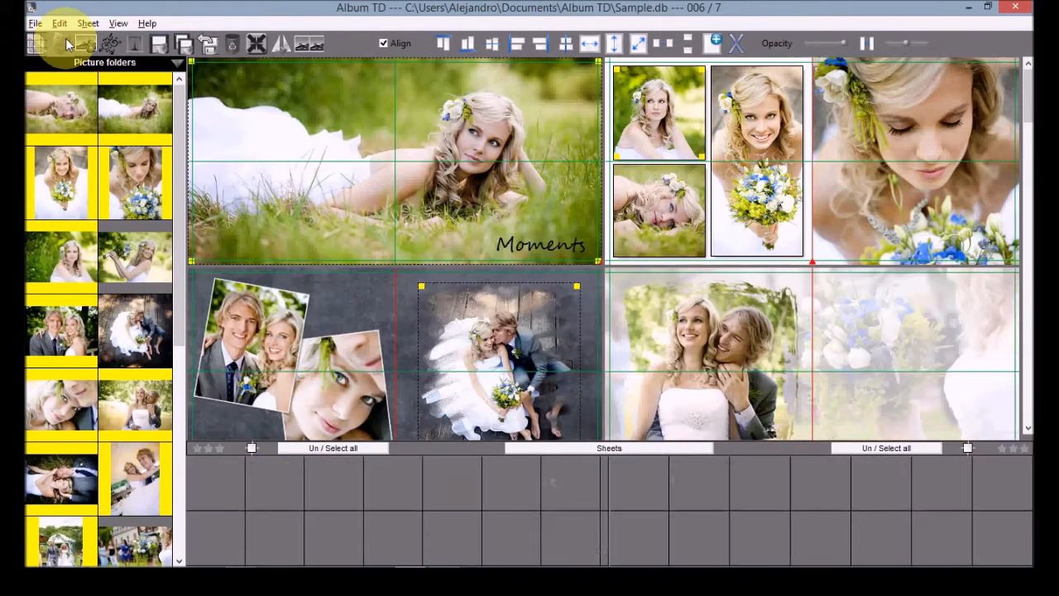
{"action": "left_click", "coordinate": [367, 73]}
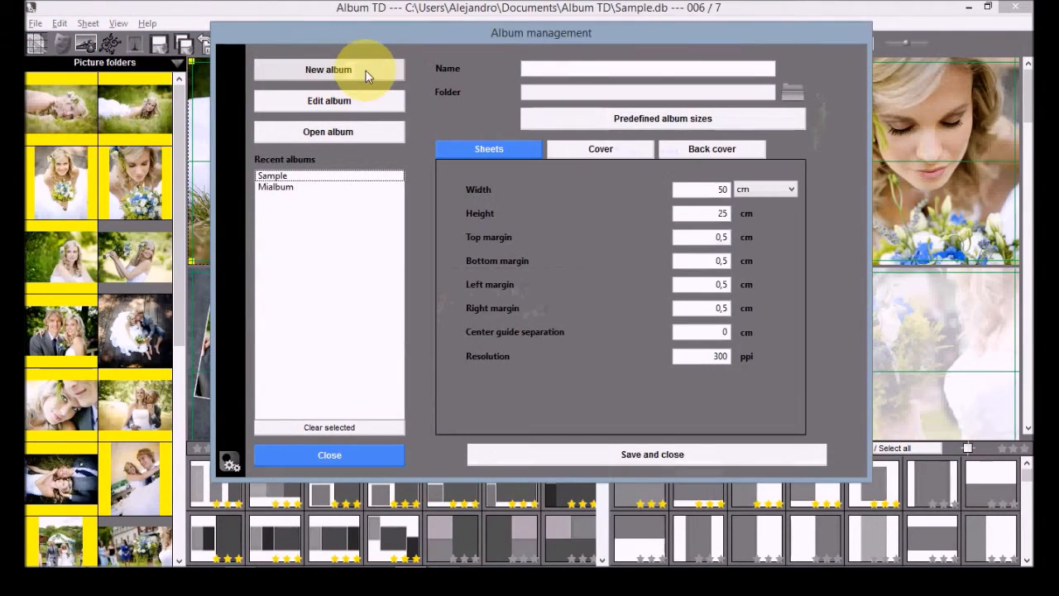
{"action": "left_click", "coordinate": [559, 66]}
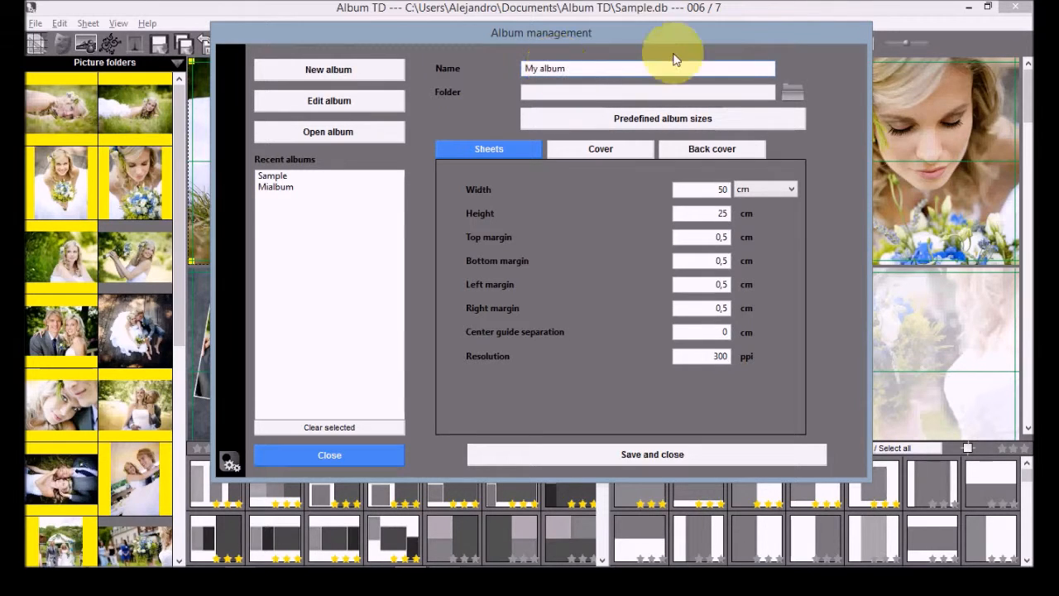
Step: Create a folder named "my album" inside Documents\Album TD and choose it as the album's folder
{"action": "left_click", "coordinate": [794, 97]}
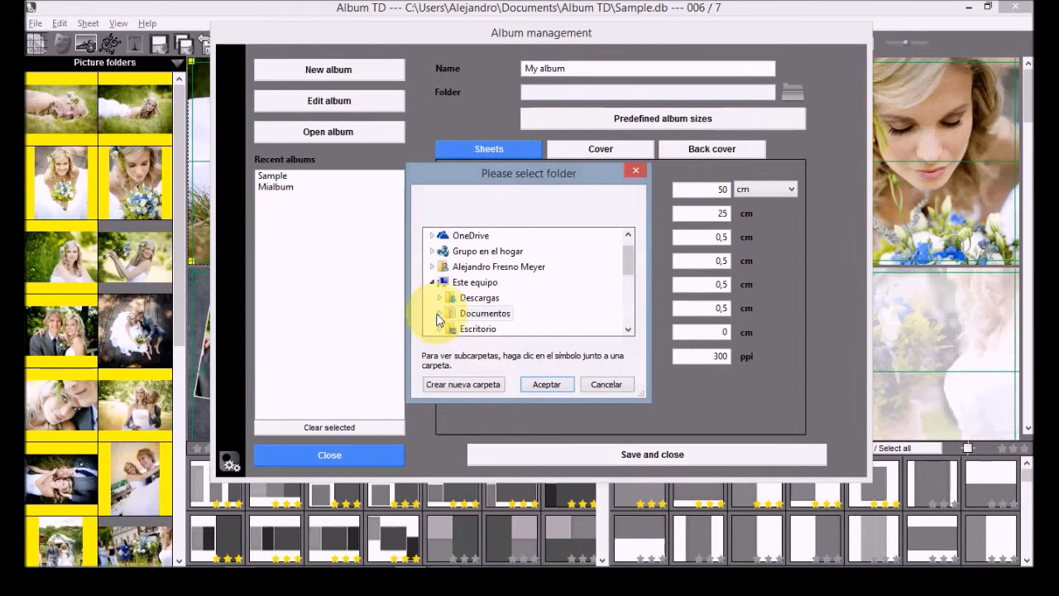
{"action": "left_click", "coordinate": [437, 318]}
{"action": "left_click", "coordinate": [476, 298]}
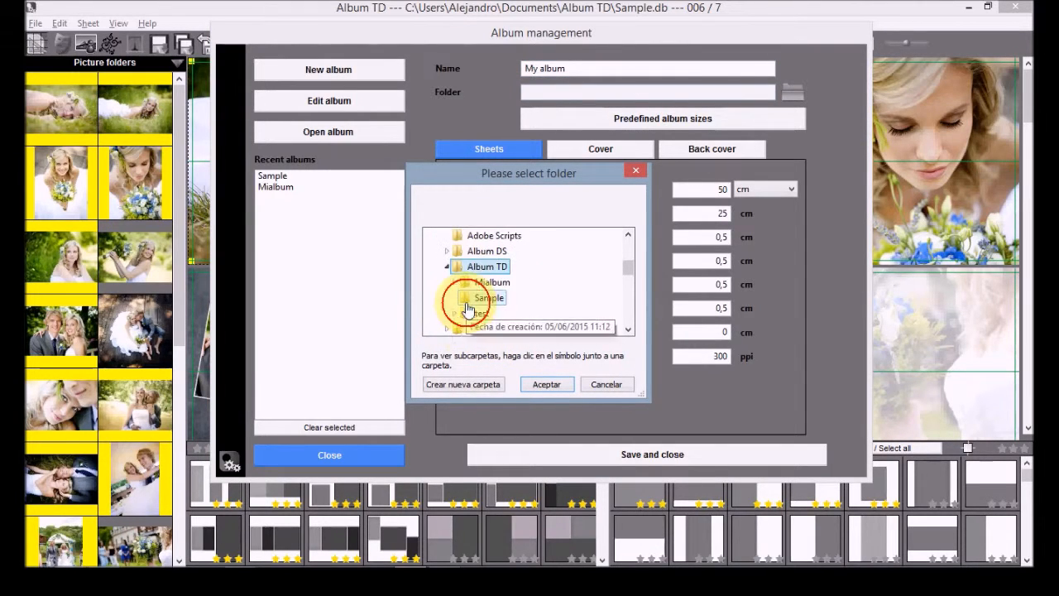
{"action": "left_click", "coordinate": [468, 383]}
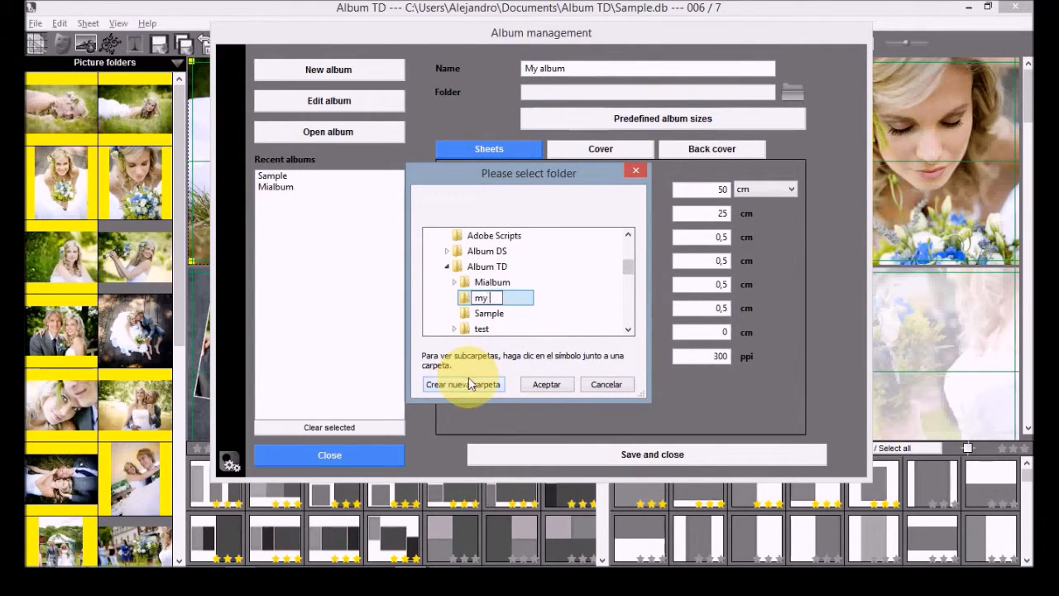
{"action": "left_click", "coordinate": [475, 298]}
{"action": "left_click", "coordinate": [538, 385]}
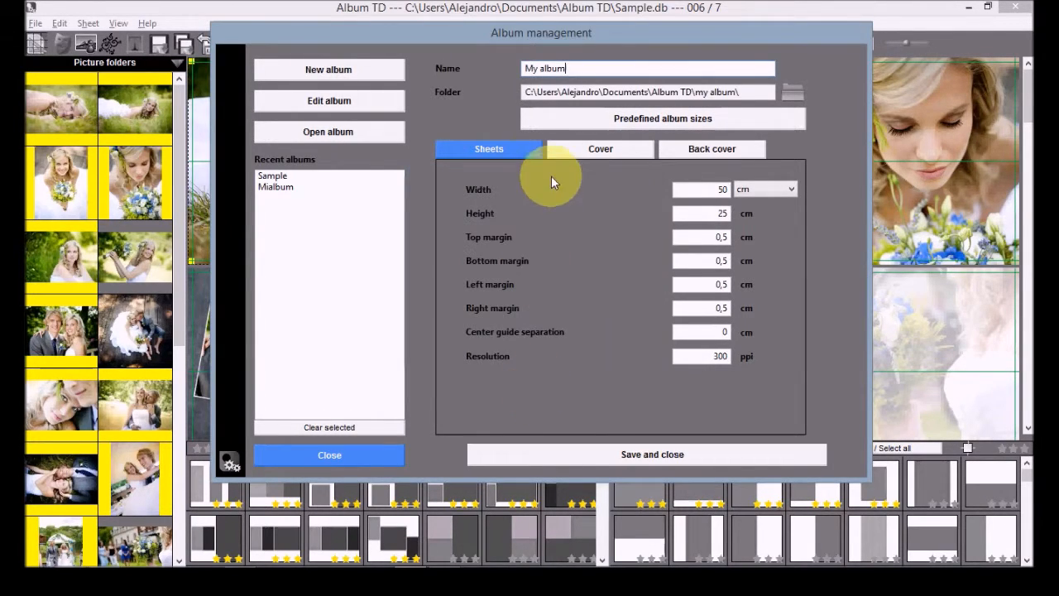
Step: Keep the sheet size at 50 × 25 cm with 0.5 cm margins and 300 ppi, and save the new album
{"action": "double_click", "coordinate": [713, 189]}
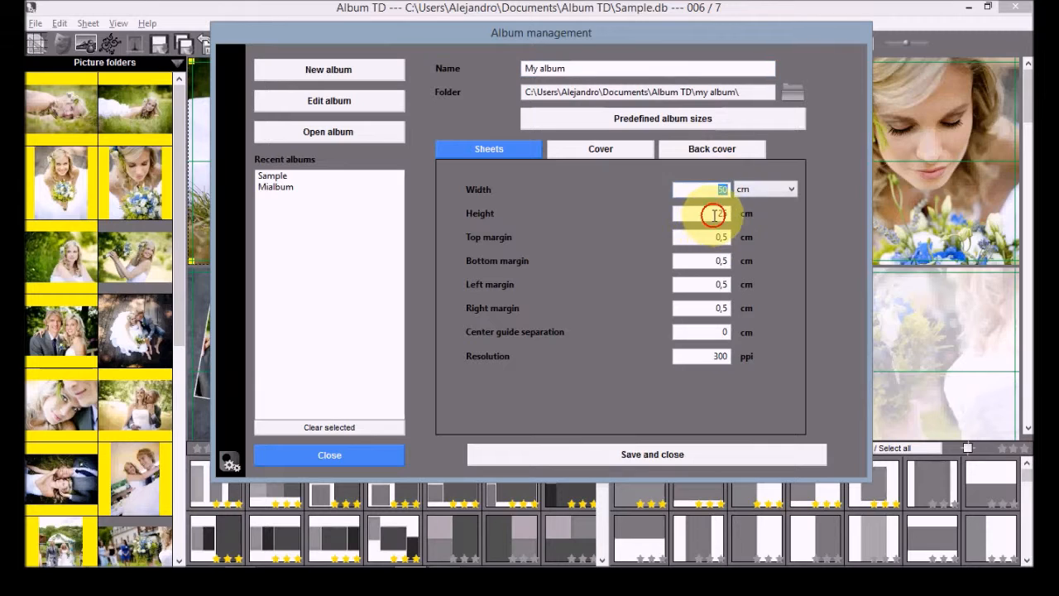
{"action": "double_click", "coordinate": [713, 215]}
{"action": "left_click", "coordinate": [719, 237]}
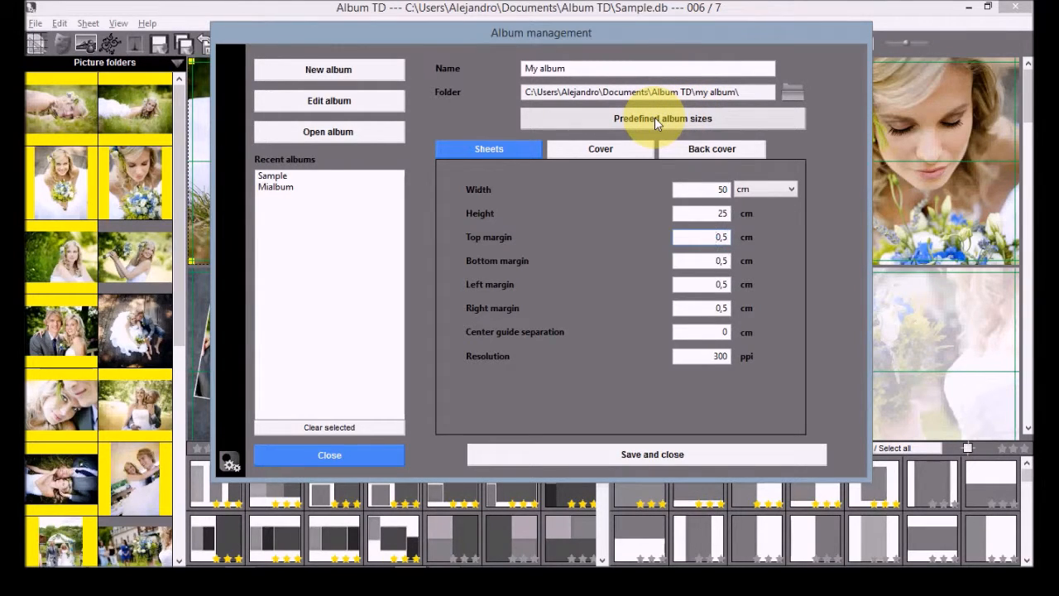
{"action": "left_click", "coordinate": [718, 190]}
{"action": "left_click", "coordinate": [727, 212]}
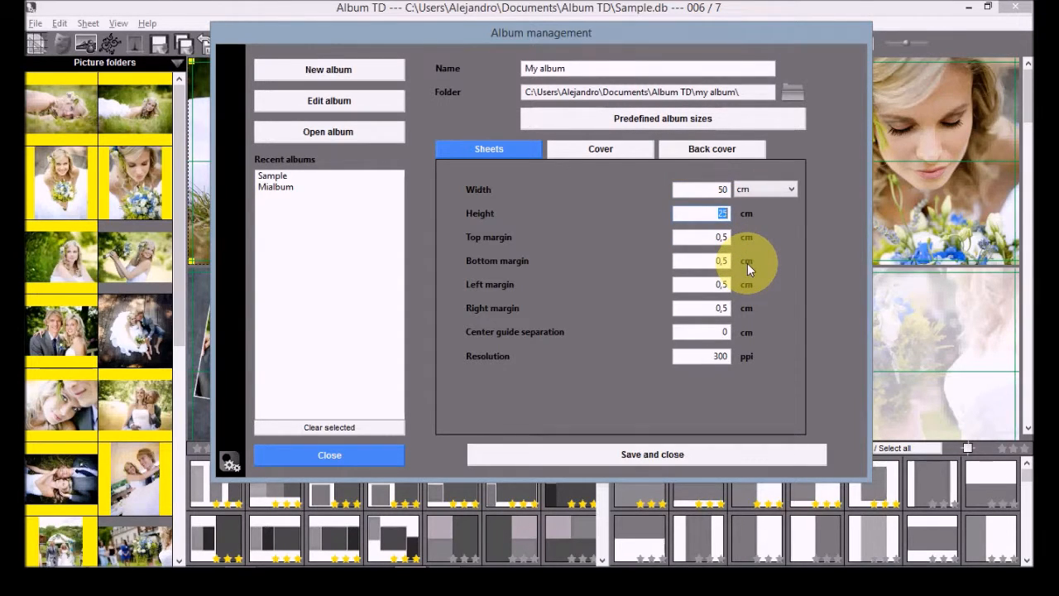
{"action": "left_click", "coordinate": [597, 454]}
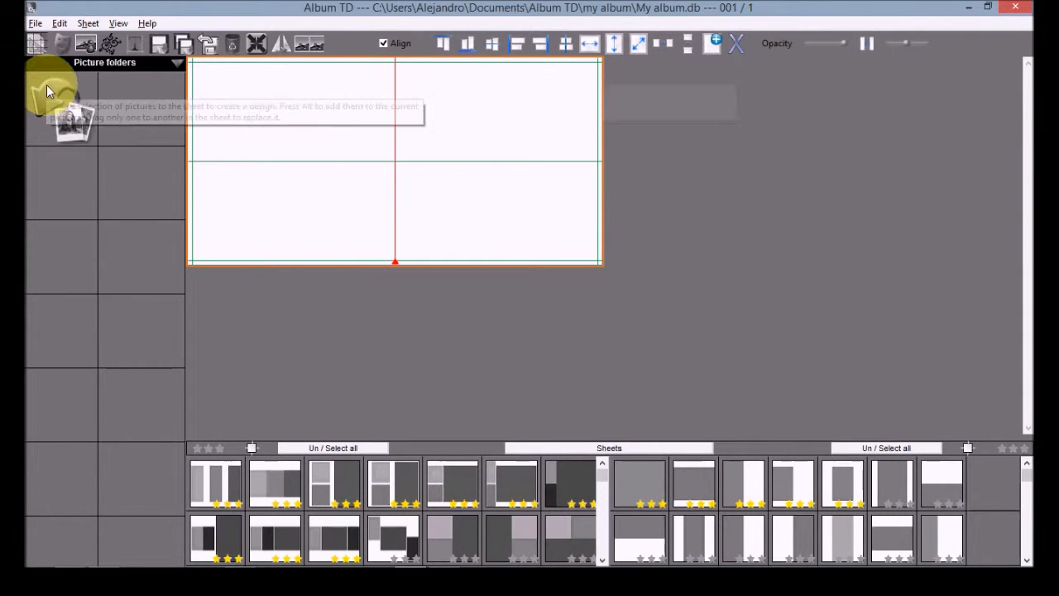
Step: Import image001.jpg through image025.jpg from D:\Temp\Pictures into the album's picture list
{"action": "left_click", "coordinate": [80, 111]}
{"action": "left_click", "coordinate": [273, 227]}
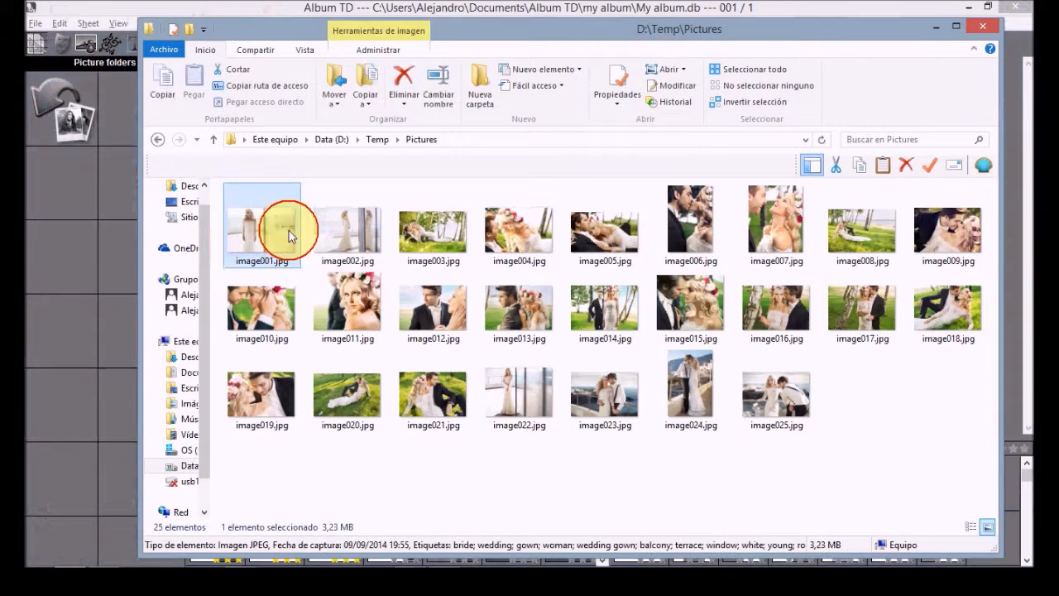
{"action": "left_click", "coordinate": [759, 413], "text": "shift"}
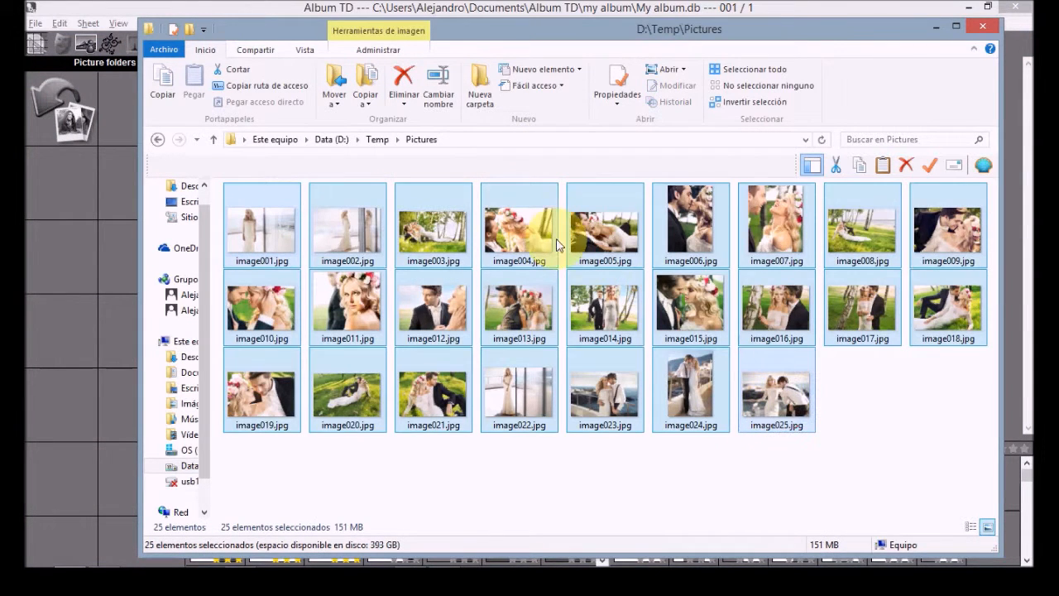
{"action": "left_click_drag", "start_coordinate": [550, 237], "coordinate": [86, 149]}
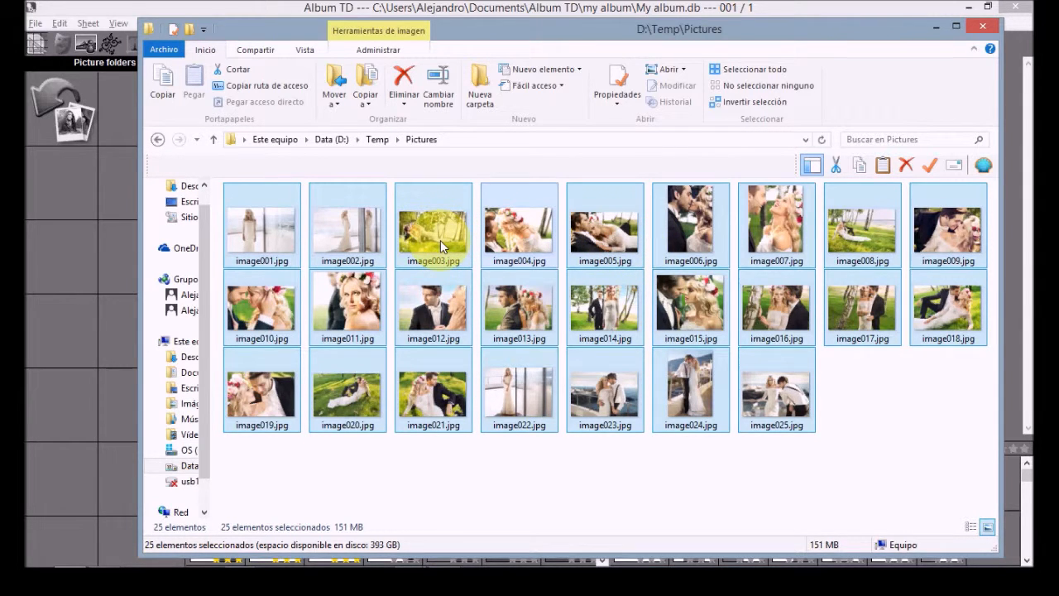
{"action": "left_click", "coordinate": [114, 135]}
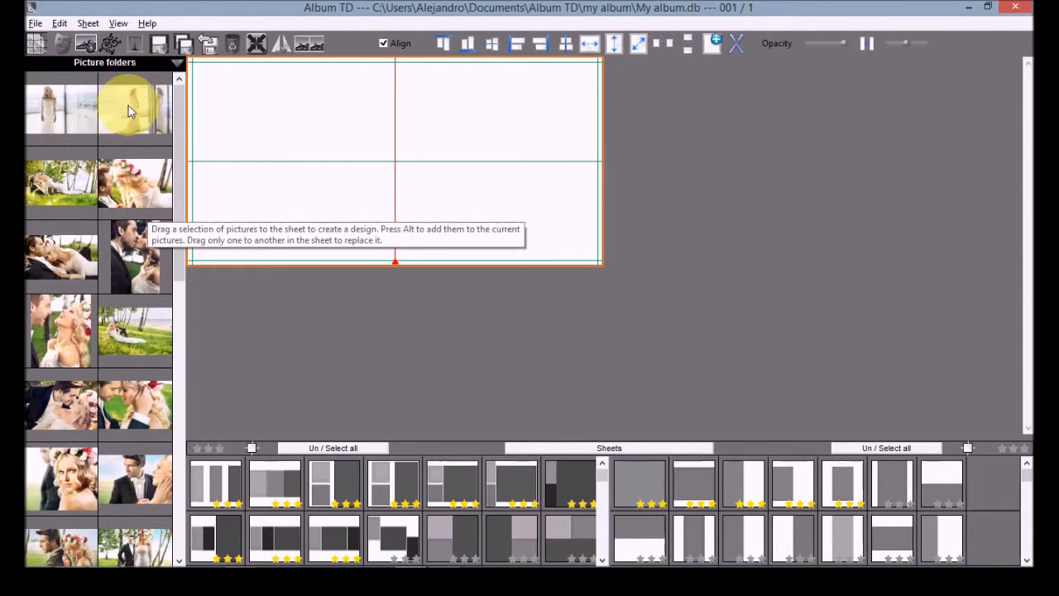
{"action": "mouse_move", "coordinate": [182, 94]}
{"action": "left_mouse_down"}
{"action": "mouse_move", "coordinate": [179, 188]}
{"action": "mouse_move", "coordinate": [190, 197]}
{"action": "mouse_move", "coordinate": [189, 101]}
{"action": "left_mouse_up"}
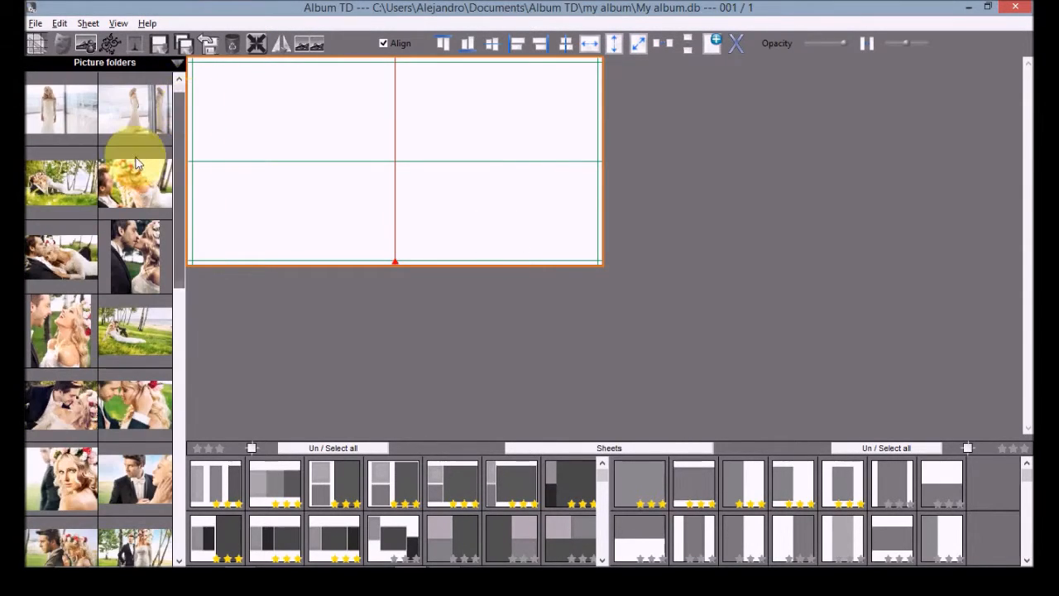
Step: Place the four pictures from the third and fourth rows on the sheet and apply the layout with two portraits beside two stacked landscapes
{"action": "left_click", "coordinate": [65, 251]}
{"action": "left_click", "coordinate": [145, 333], "text": "shift"}
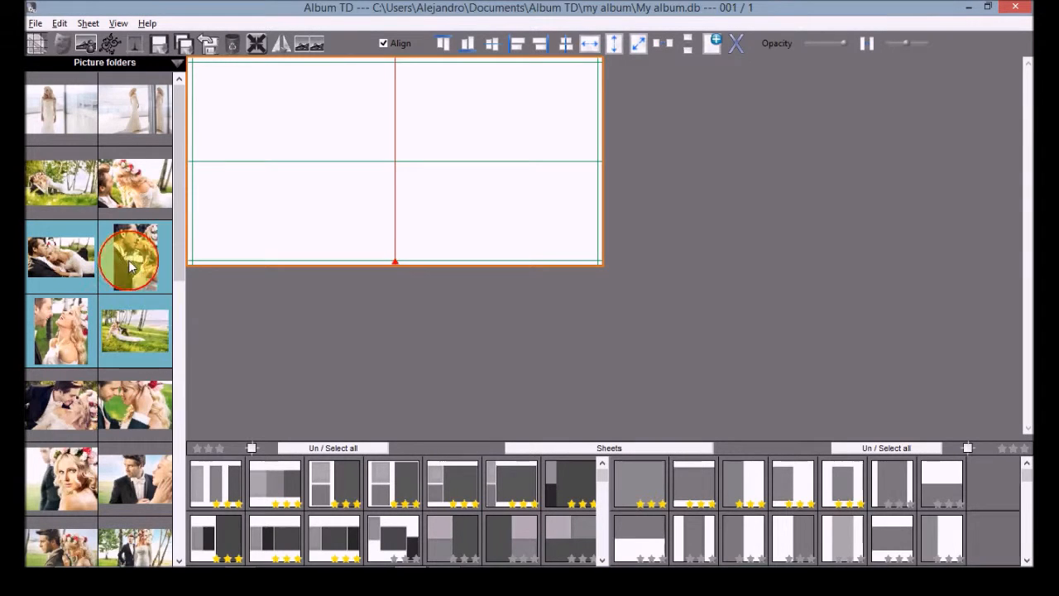
{"action": "left_click_drag", "start_coordinate": [130, 258], "coordinate": [404, 185]}
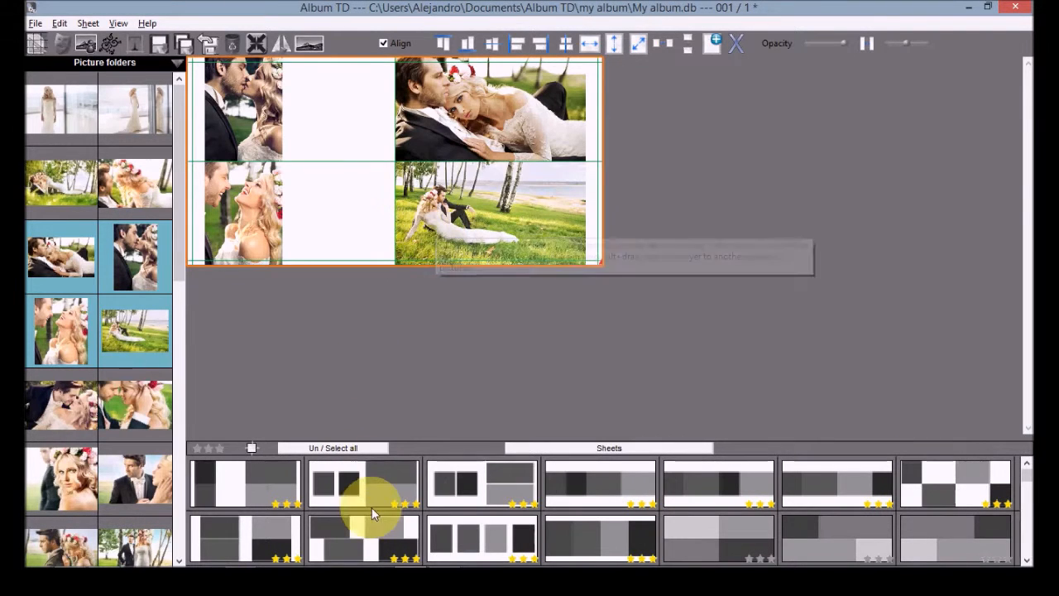
{"action": "left_click", "coordinate": [372, 501]}
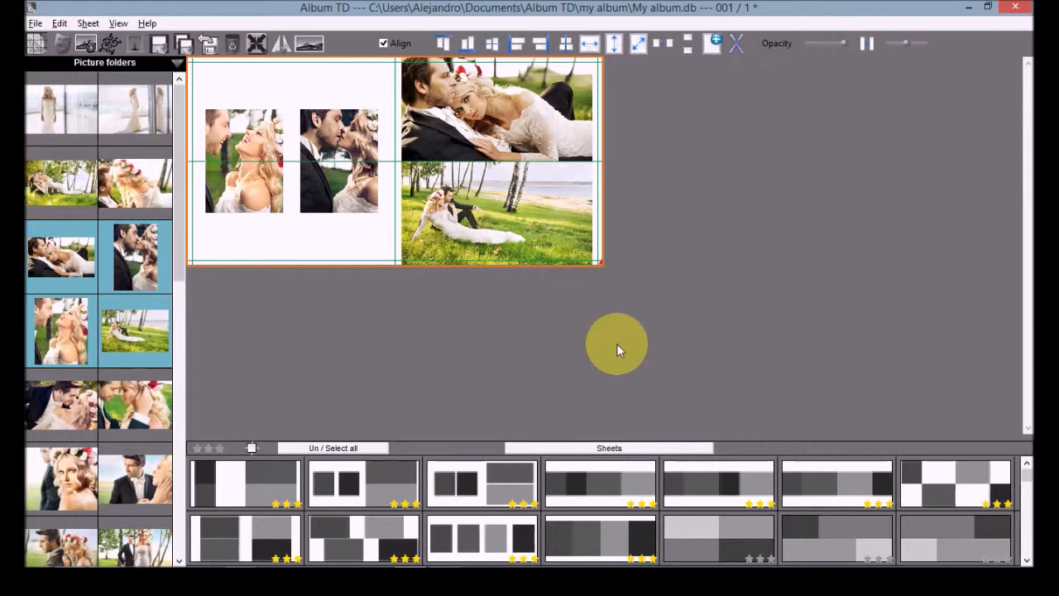
Step: Clear all pictures from the sheet in single-sheet view and divide it into two independent pages
{"action": "left_click", "coordinate": [617, 343]}
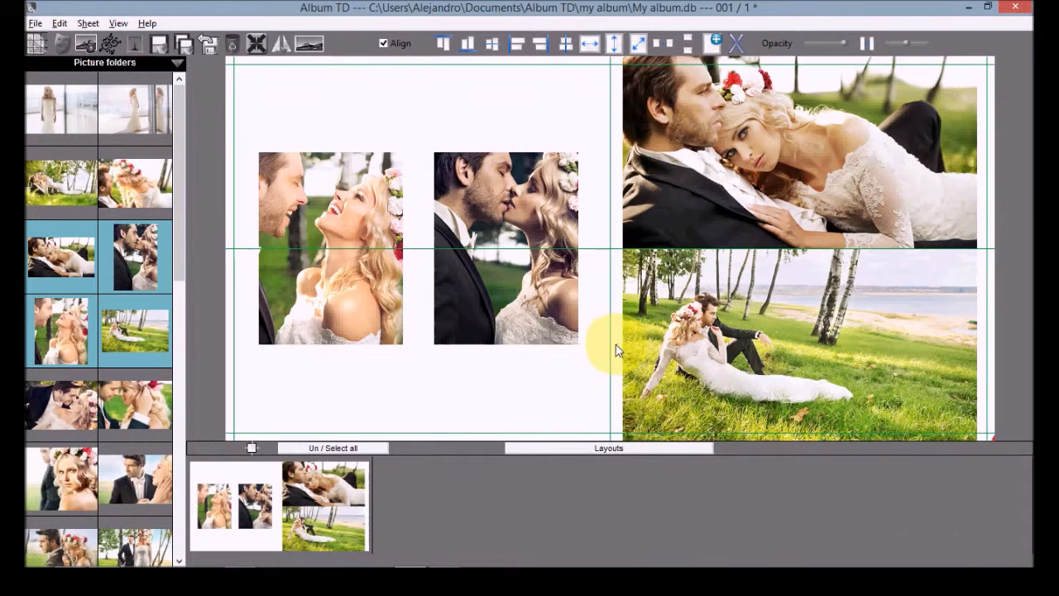
{"action": "left_click", "coordinate": [735, 45]}
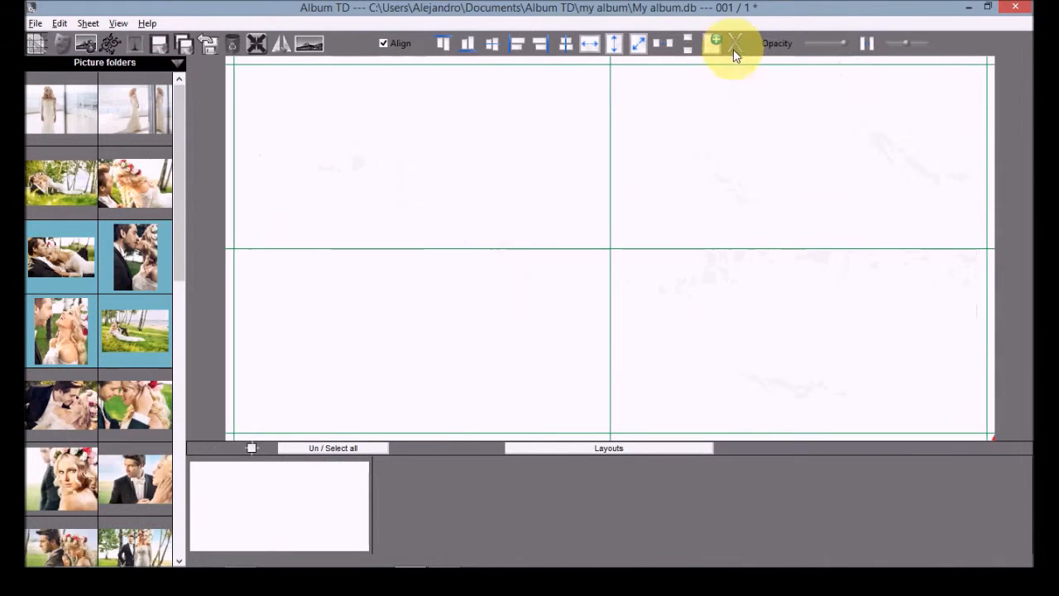
{"action": "left_click", "coordinate": [317, 47]}
Step: Place the four selected pictures on the left page and apply a layout that fills the page edge to edge
{"action": "left_click_drag", "start_coordinate": [77, 248], "coordinate": [376, 189]}
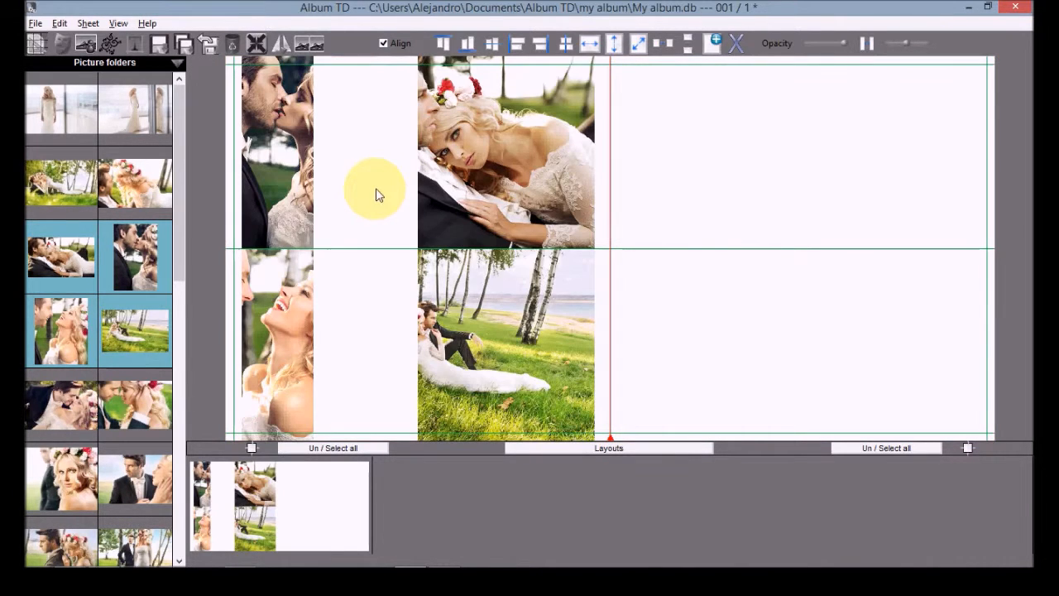
{"action": "left_click", "coordinate": [555, 447]}
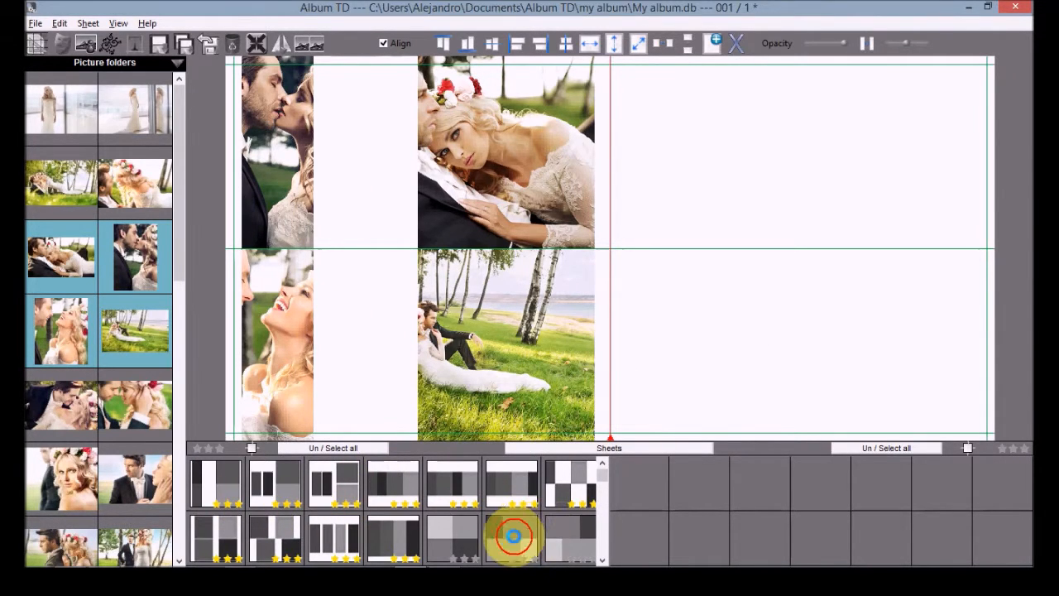
{"action": "left_click_drag", "start_coordinate": [514, 537], "coordinate": [451, 234]}
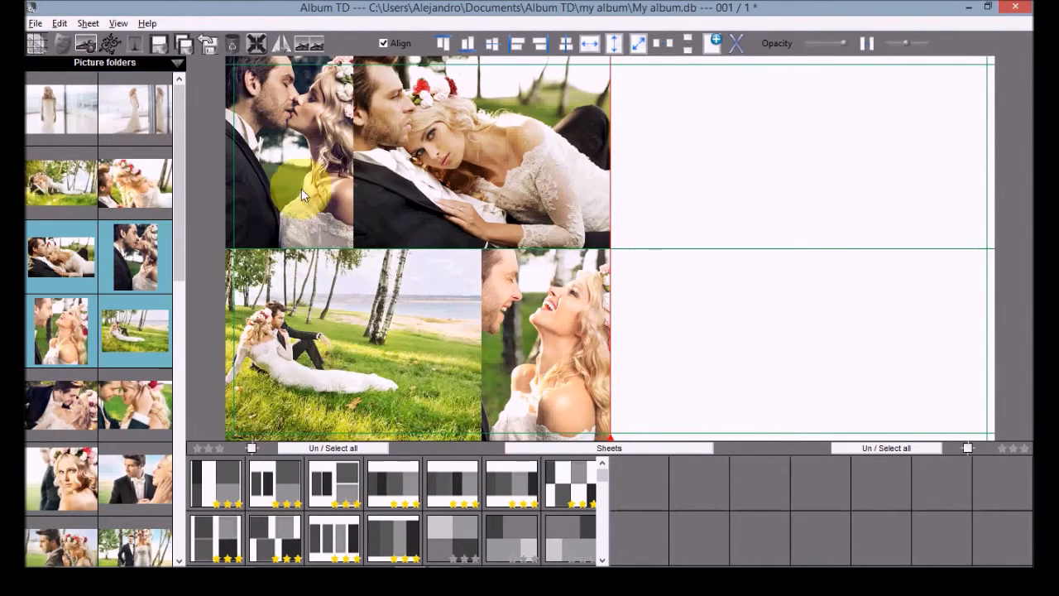
{"action": "left_click_drag", "start_coordinate": [605, 475], "coordinate": [605, 500]}
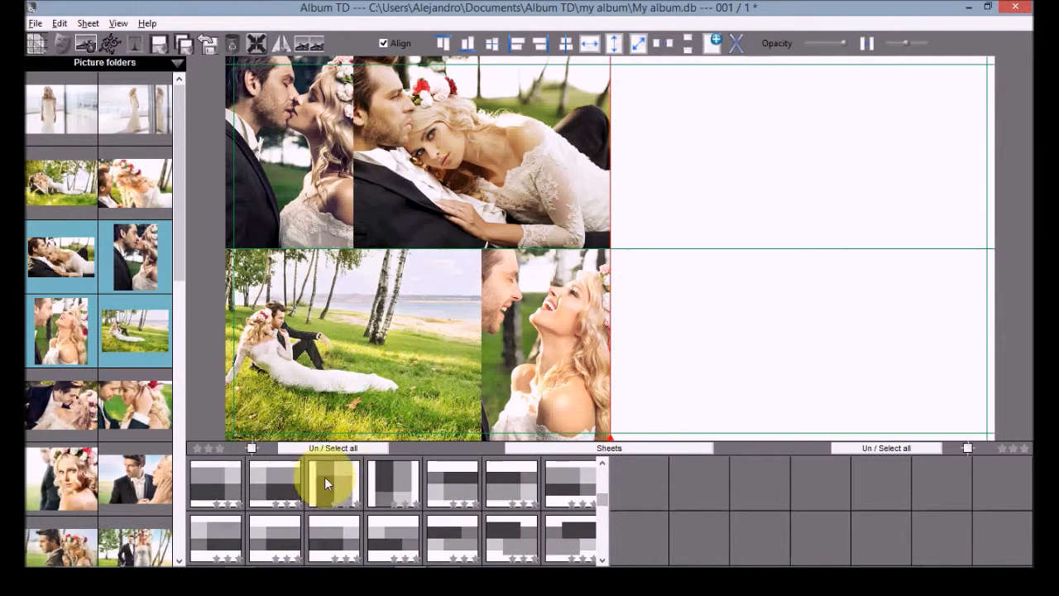
Step: Apply a vertically inset two-row layout to the left page and lay out the two fifth-row pictures as separate portraits on the right page
{"action": "left_click_drag", "start_coordinate": [253, 480], "coordinate": [381, 198]}
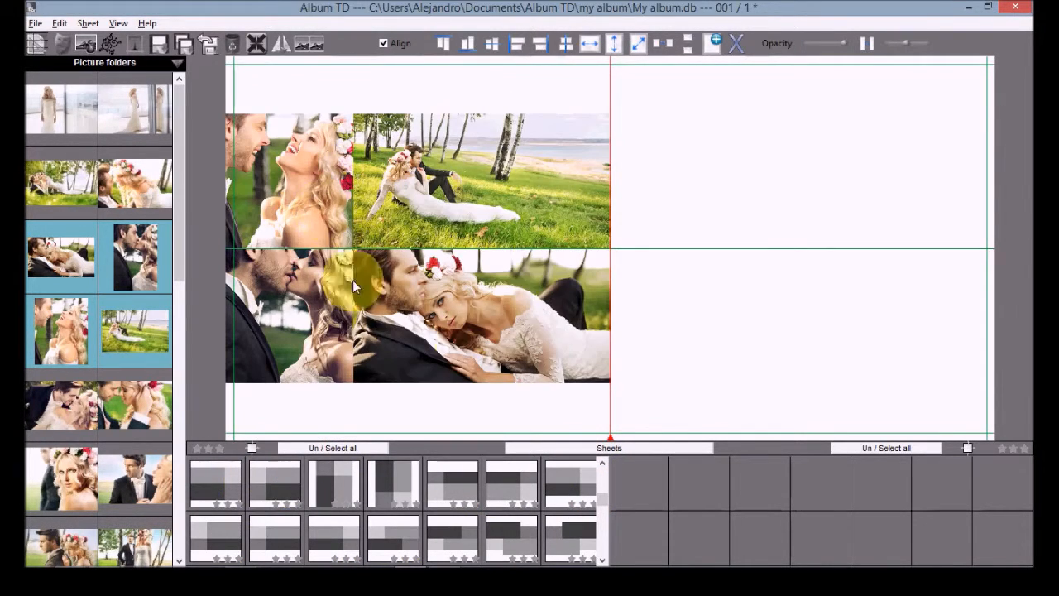
{"action": "left_click", "coordinate": [137, 404]}
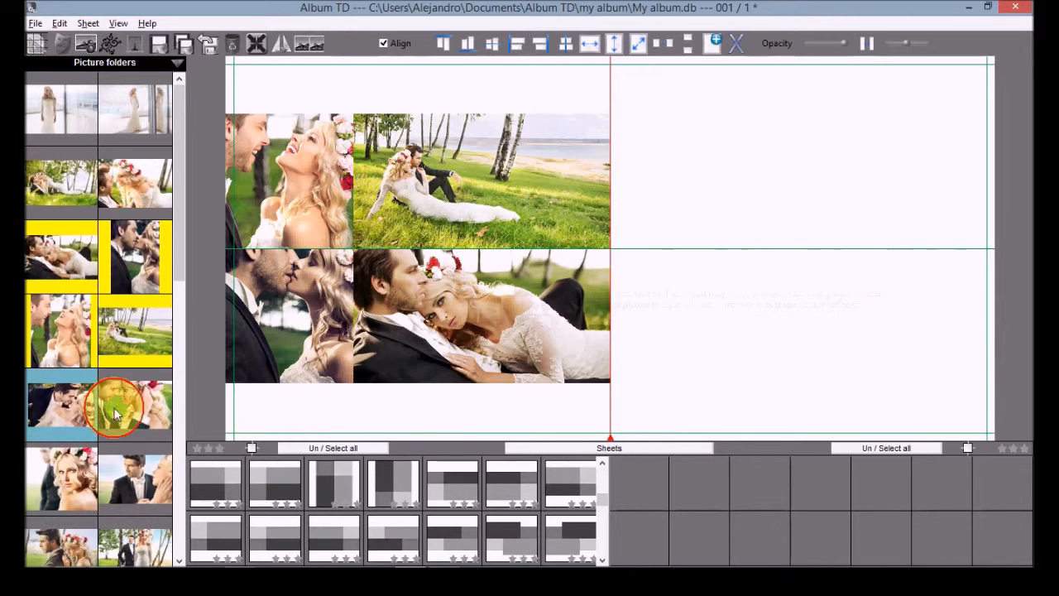
{"action": "left_click_drag", "start_coordinate": [133, 405], "coordinate": [828, 354]}
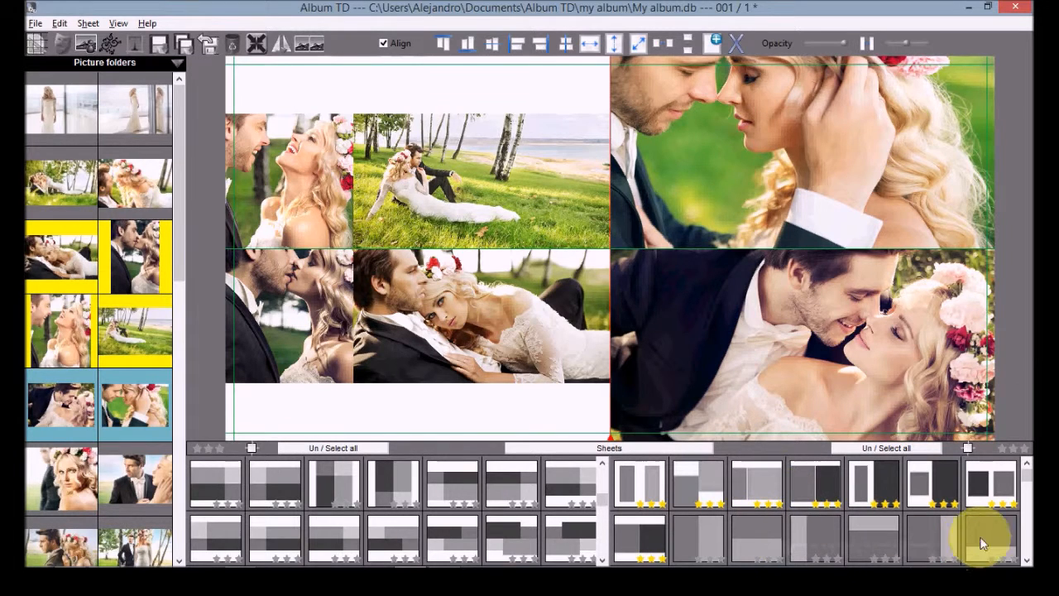
{"action": "left_click", "coordinate": [991, 478]}
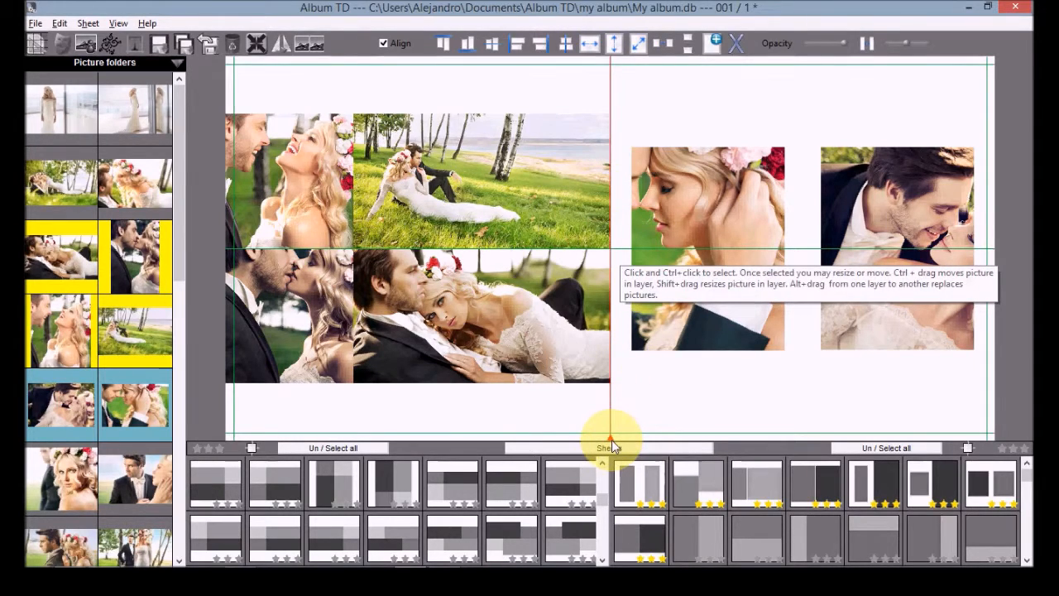
Step: Clear all pictures from the sheet and place the four pictures from the third and fourth rows across both pages
{"action": "left_click_drag", "start_coordinate": [610, 440], "coordinate": [716, 428]}
{"action": "left_click", "coordinate": [736, 46]}
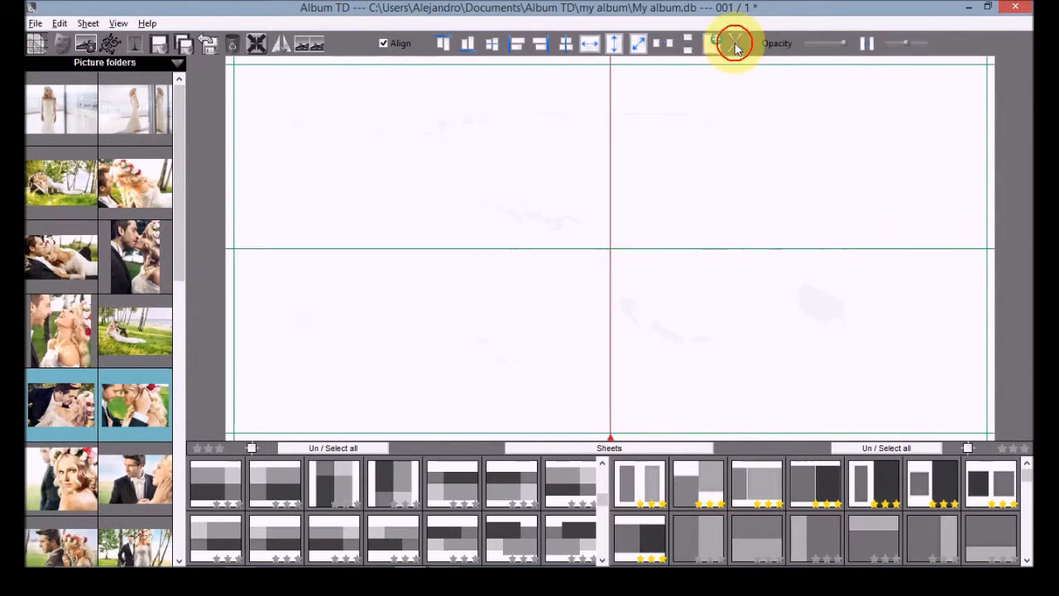
{"action": "left_click", "coordinate": [75, 281]}
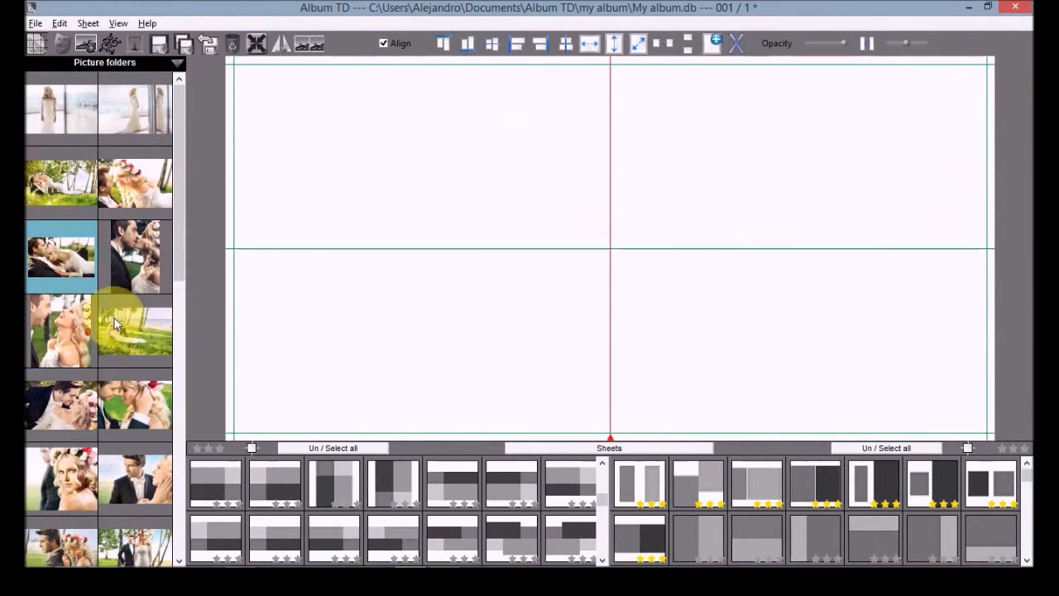
{"action": "left_click", "coordinate": [128, 337], "text": "shift"}
{"action": "left_click_drag", "start_coordinate": [129, 253], "coordinate": [610, 187]}
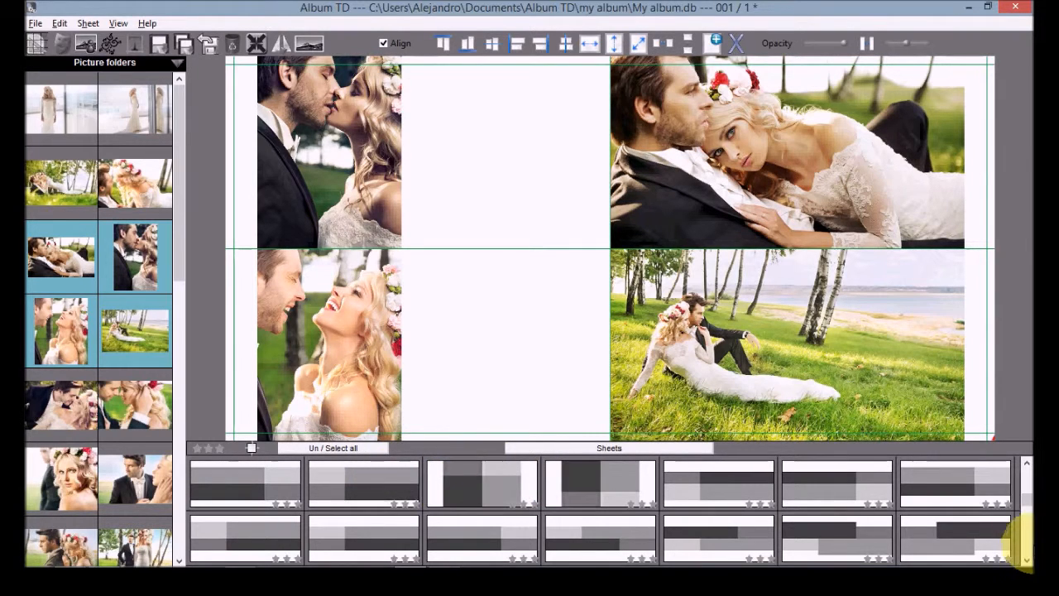
Step: Try the two three-star layouts that set two small portraits beside two stacked landscapes, without and with a gap
{"action": "left_click", "coordinate": [1026, 464]}
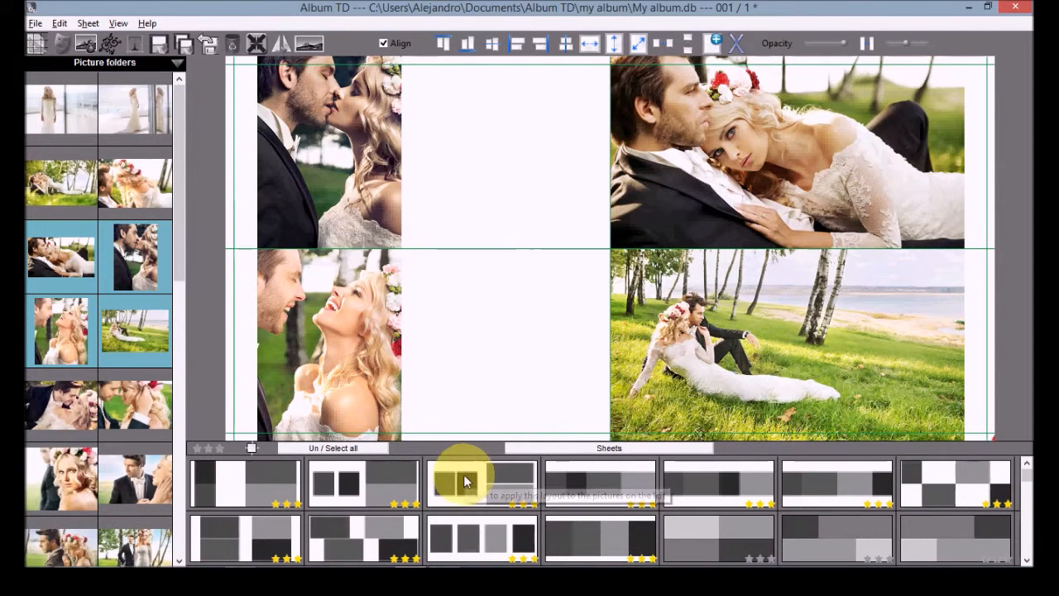
{"action": "left_click", "coordinate": [364, 483]}
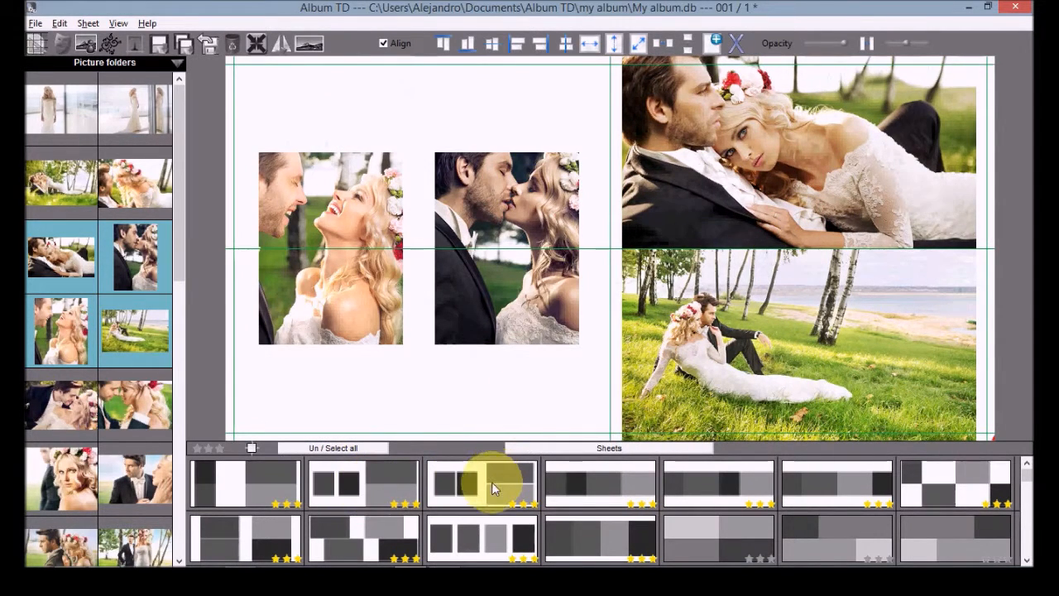
{"action": "left_click", "coordinate": [491, 483]}
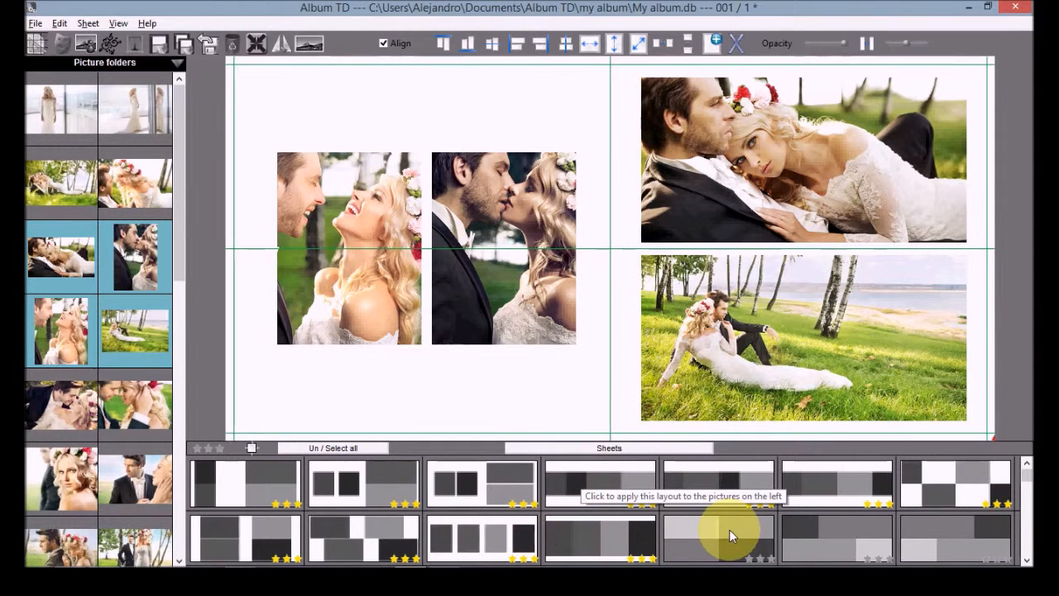
Step: Apply the two-row layout that fills the whole sheet and reframe the kissing and laughing portraits so the faces show
{"action": "left_click", "coordinate": [833, 534]}
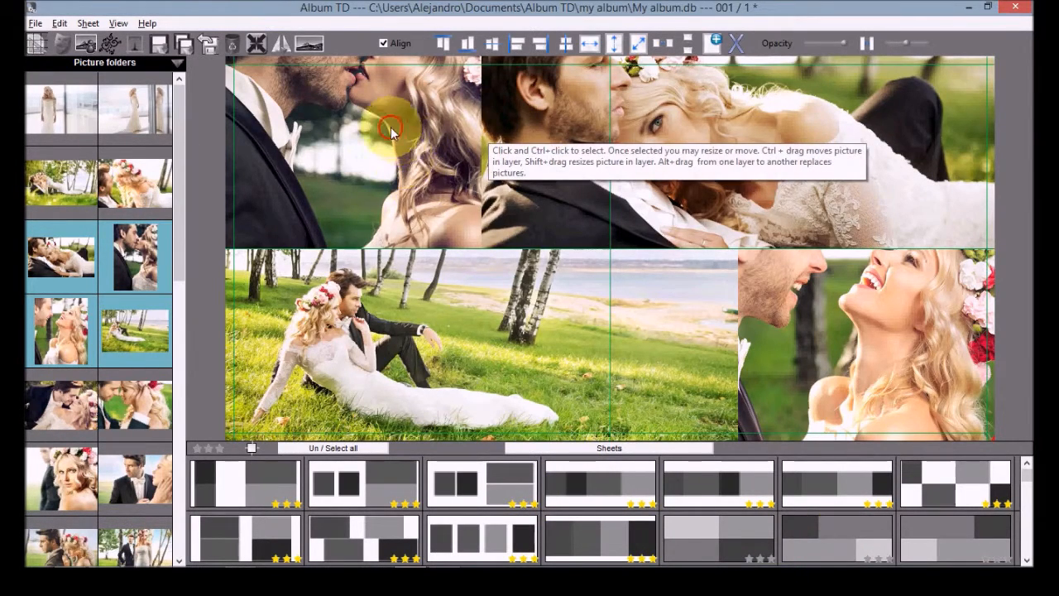
{"action": "left_click_drag", "start_coordinate": [391, 133], "coordinate": [392, 205]}
{"action": "left_click_drag", "start_coordinate": [871, 330], "coordinate": [873, 373]}
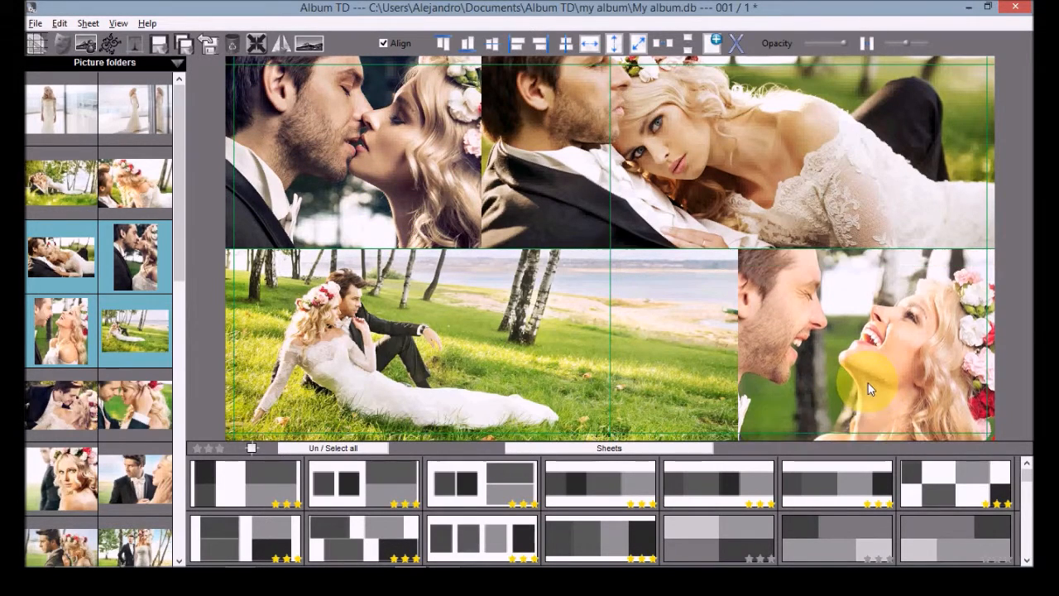
Step: Set the margin around the pictures to 2 cm vertically and 1 cm horizontally
{"action": "left_click", "coordinate": [251, 448]}
{"action": "double_click", "coordinate": [661, 169]}
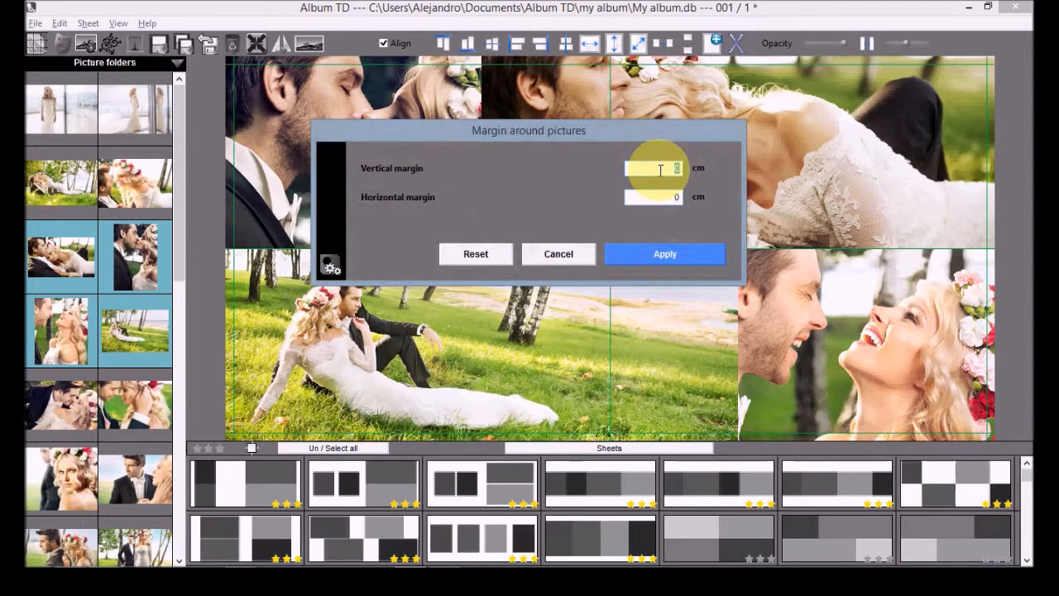
{"action": "double_click", "coordinate": [665, 195]}
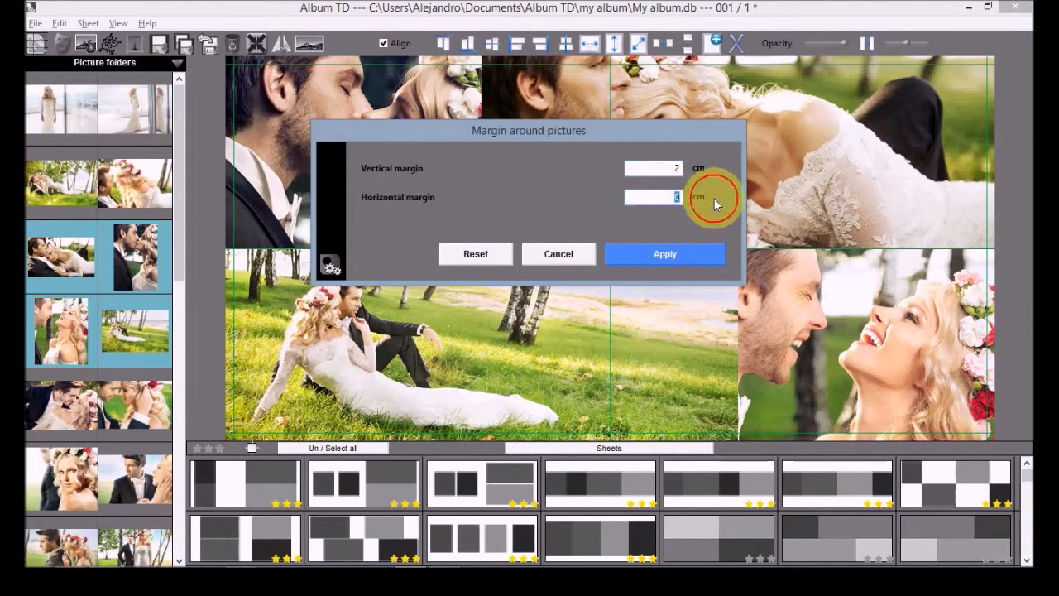
{"action": "type", "text": "1"}
{"action": "left_click", "coordinate": [653, 256]}
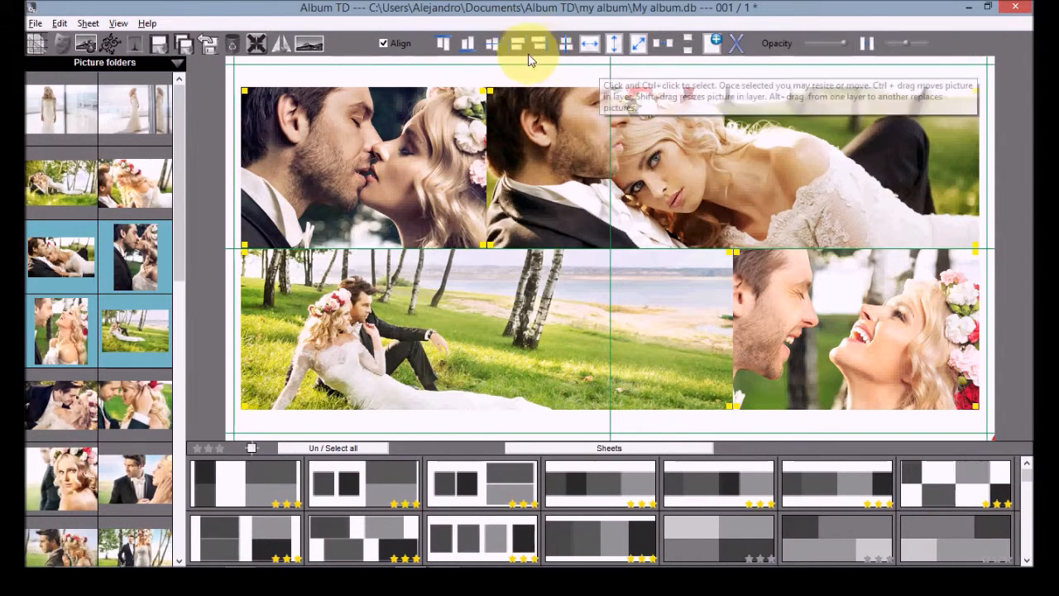
Step: Add a 0.5 cm gap between all pictures on the sheet and deselect them
{"action": "left_click", "coordinate": [867, 43]}
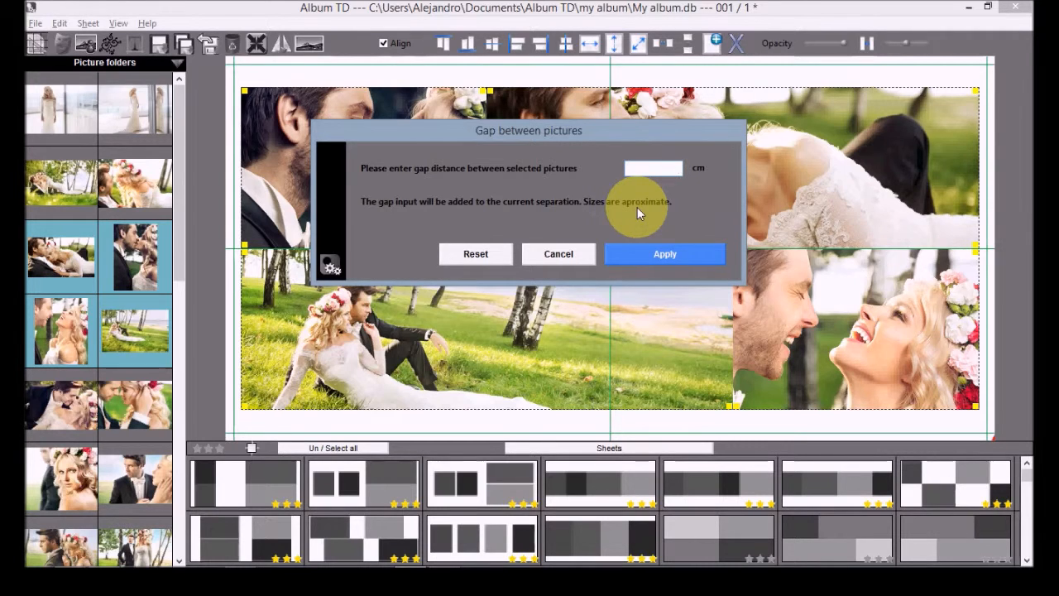
{"action": "type", "text": "0.5"}
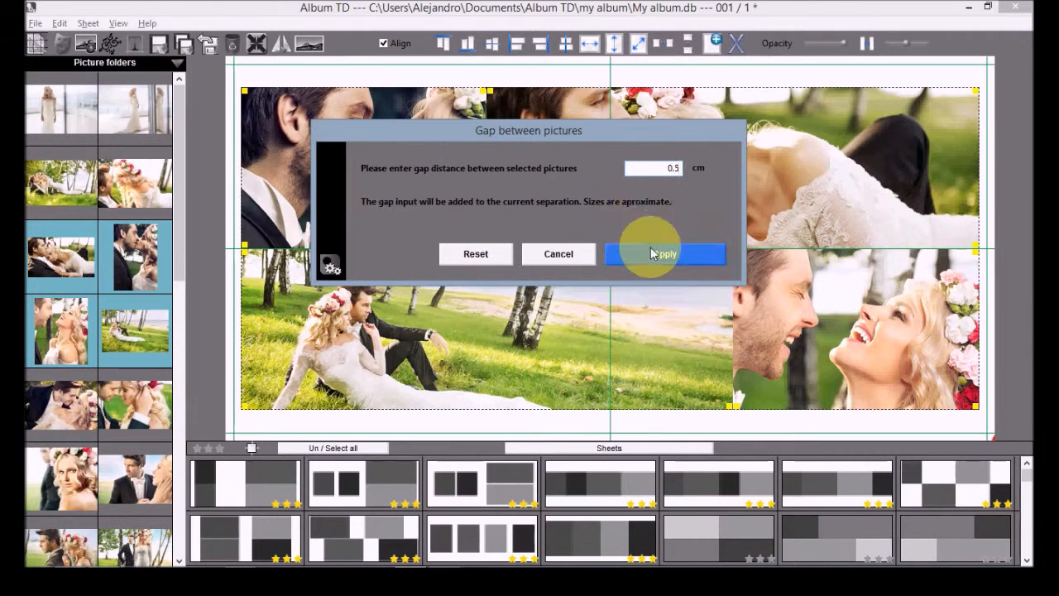
{"action": "left_click", "coordinate": [656, 253]}
{"action": "left_click", "coordinate": [484, 73]}
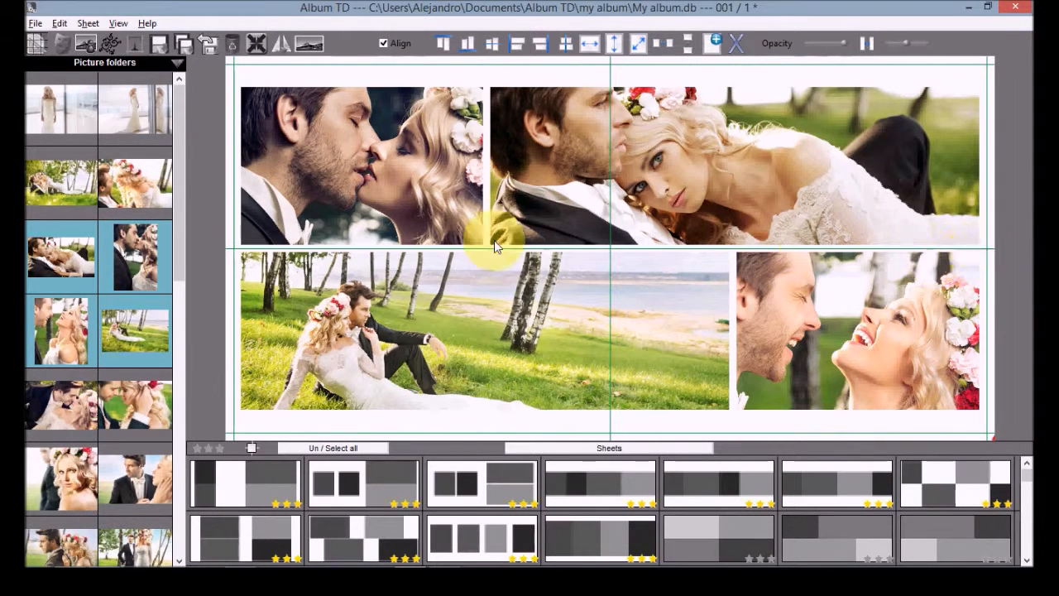
Step: Add a second sheet and lay out the two fifth-row pictures as separate centred landscapes, one on each page
{"action": "key", "text": "Page_Down"}
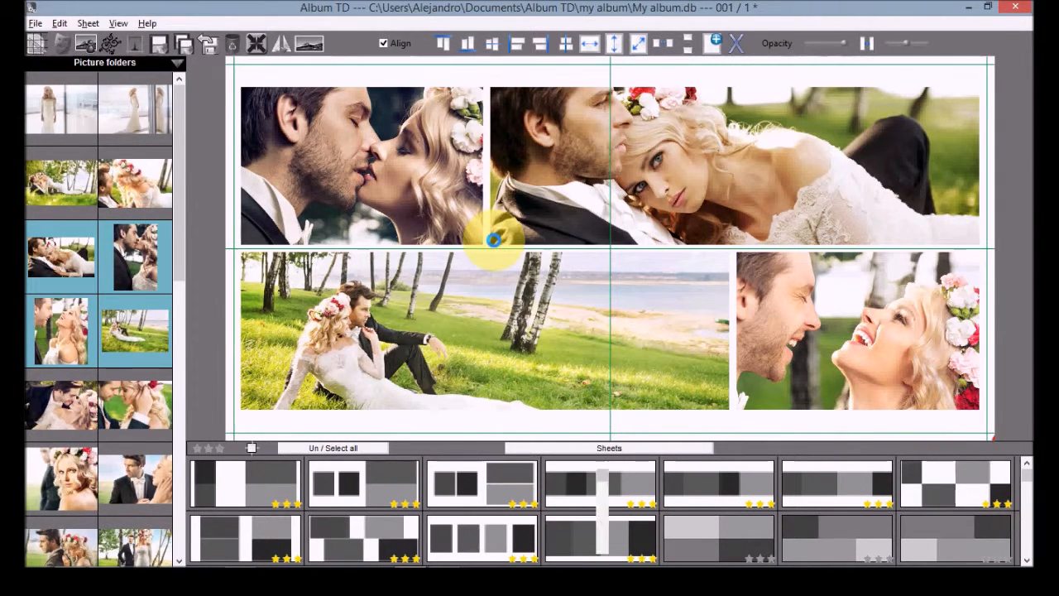
{"action": "left_click", "coordinate": [577, 448]}
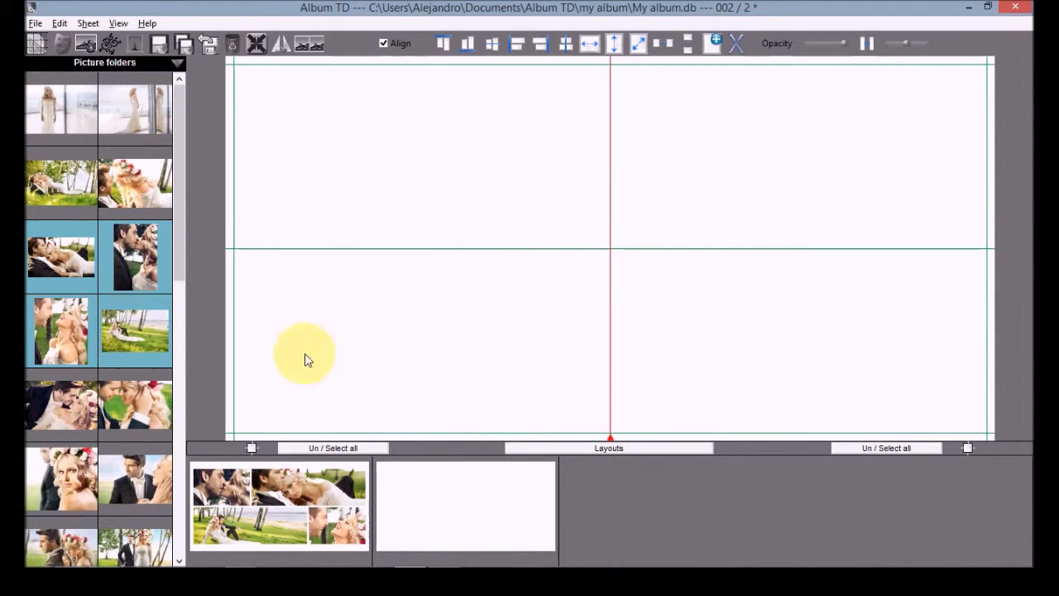
{"action": "left_click_drag", "start_coordinate": [62, 396], "coordinate": [615, 322]}
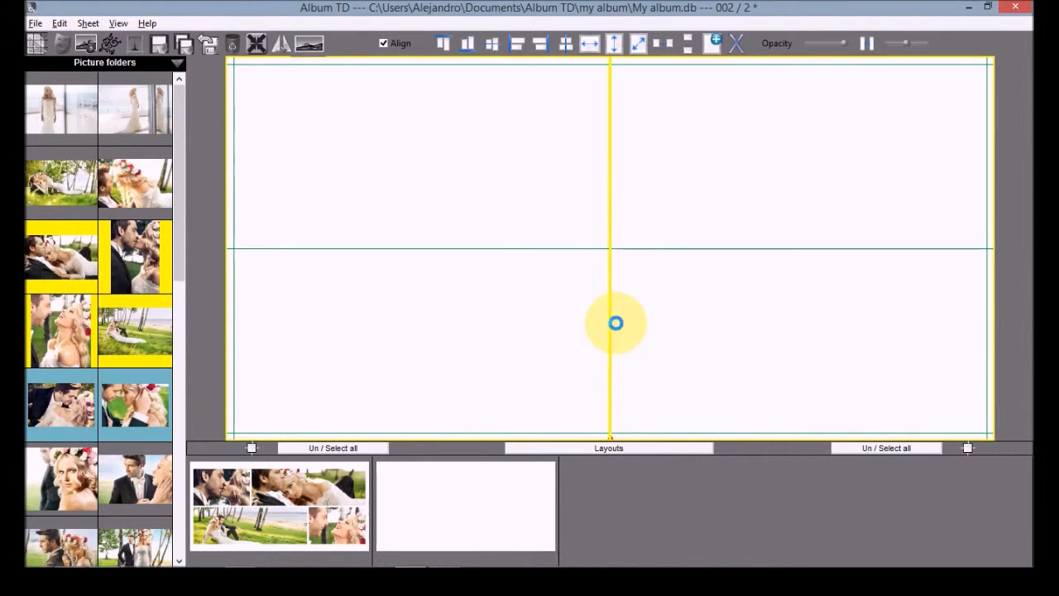
{"action": "left_click", "coordinate": [612, 448]}
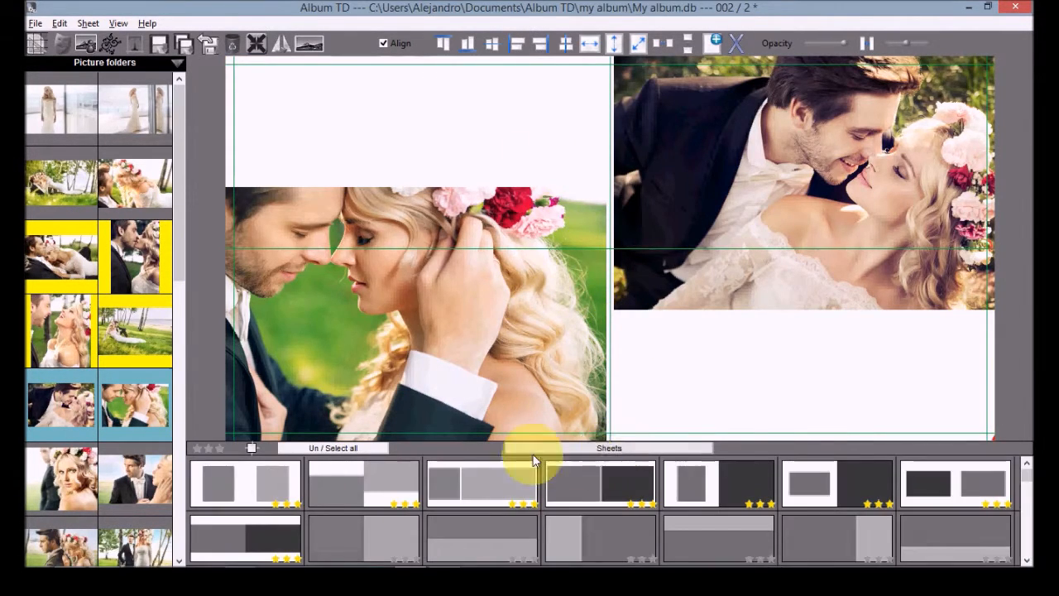
{"action": "left_click", "coordinate": [950, 494]}
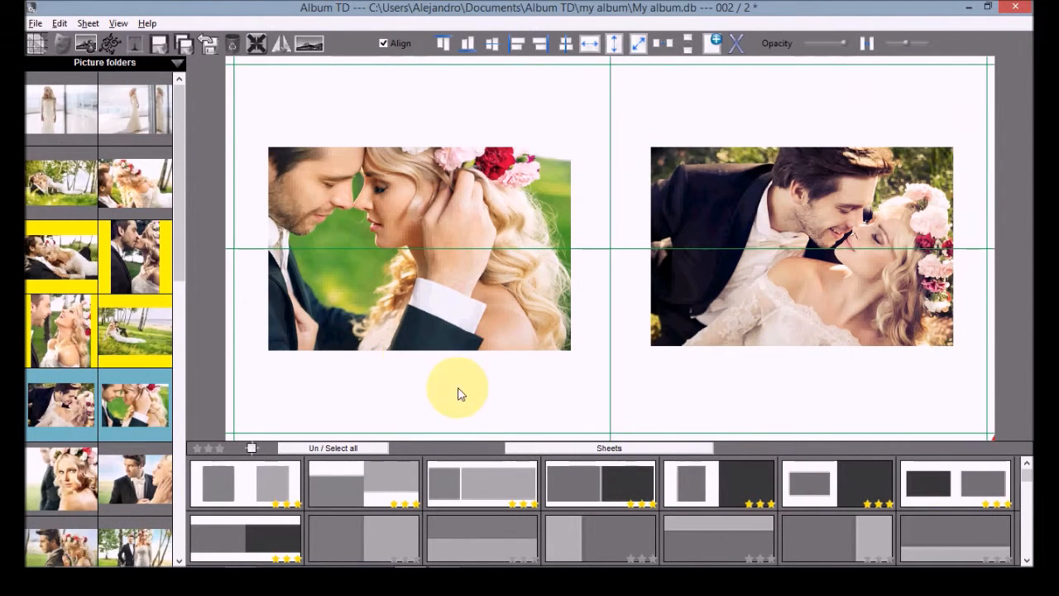
Step: Swap the left picture of sheet 2 with the laughing couple picture at the lower right of sheet 1
{"action": "left_click", "coordinate": [613, 448]}
{"action": "left_click", "coordinate": [277, 480]}
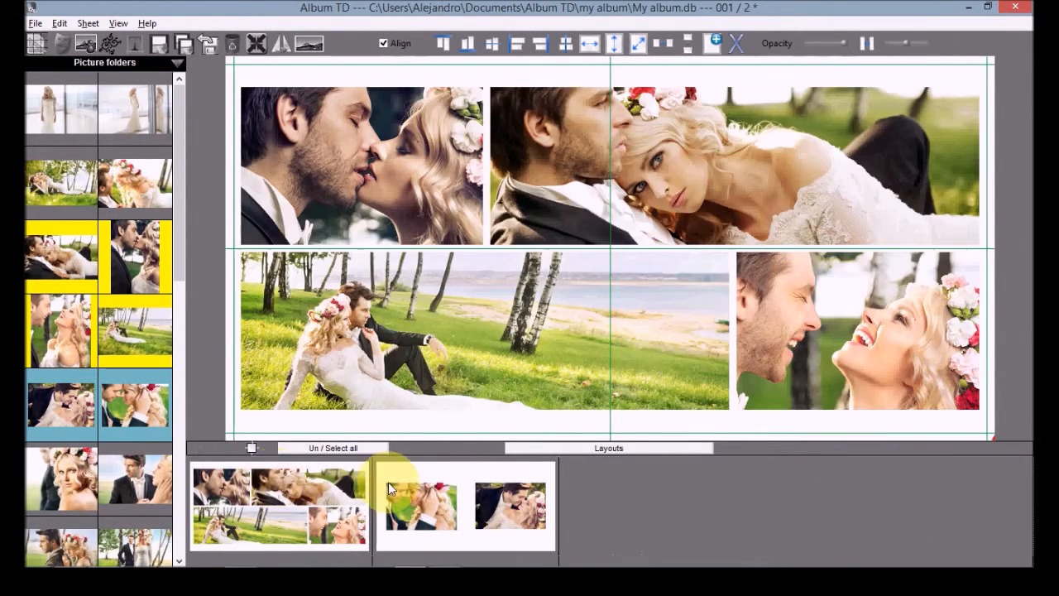
{"action": "left_click", "coordinate": [410, 486]}
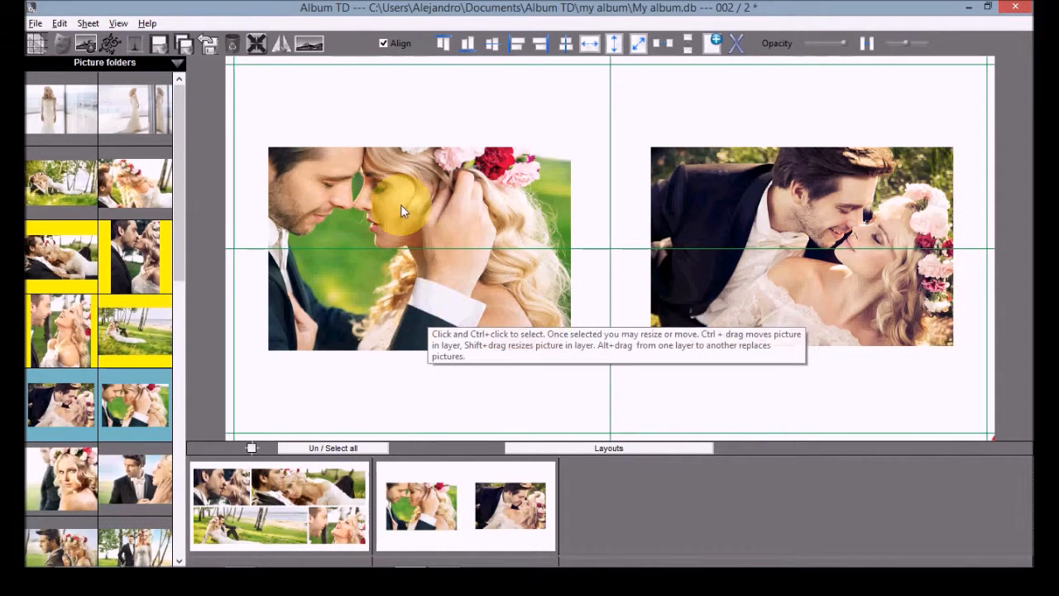
{"action": "left_click", "coordinate": [343, 524]}
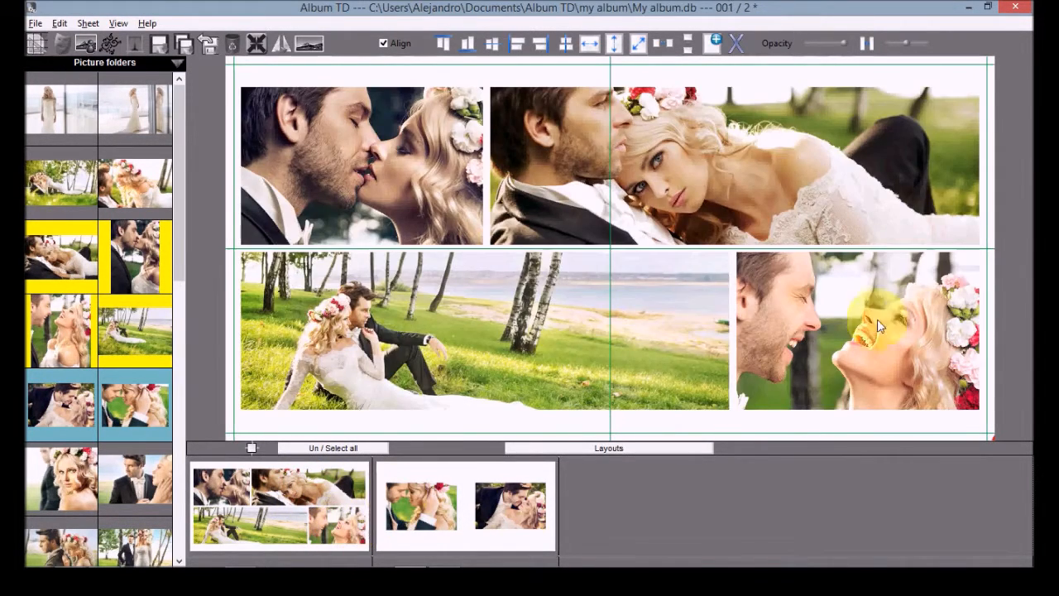
{"action": "left_click", "coordinate": [420, 509]}
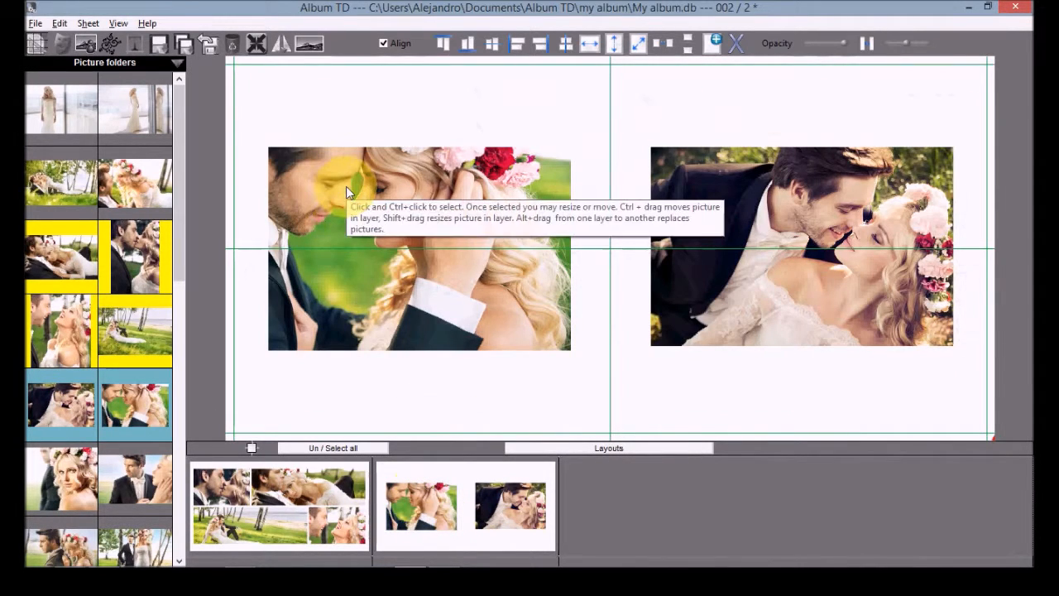
{"action": "left_click_drag", "start_coordinate": [348, 192], "coordinate": [828, 304]}
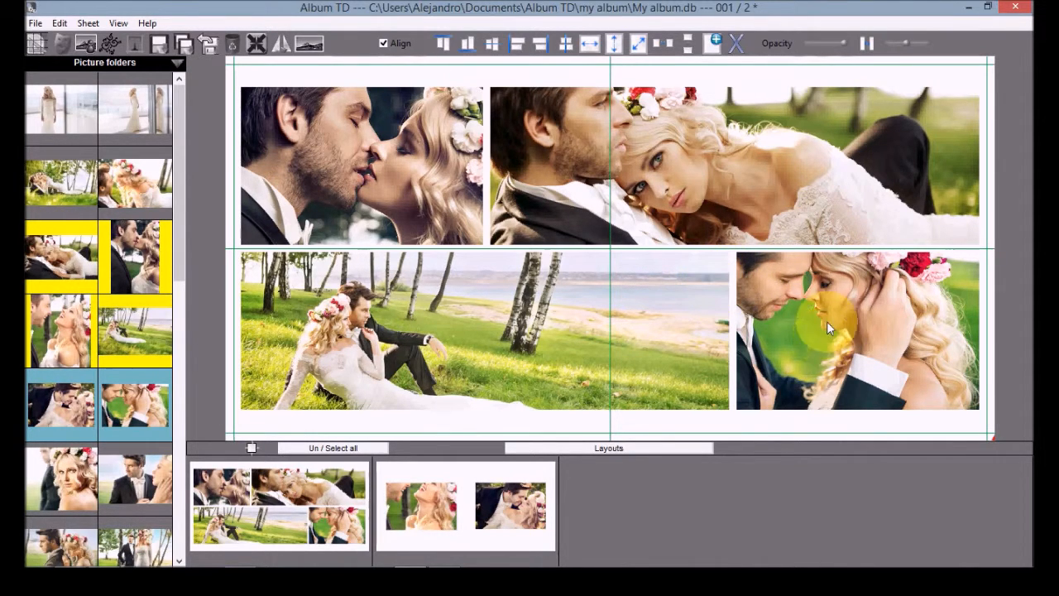
{"action": "left_click", "coordinate": [409, 505]}
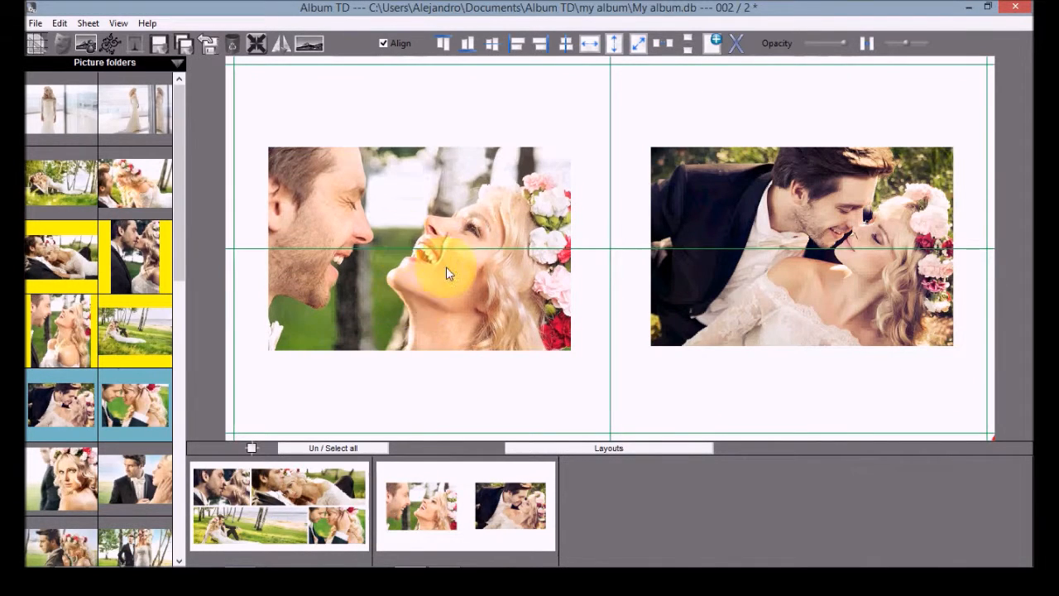
{"action": "left_click", "coordinate": [319, 543]}
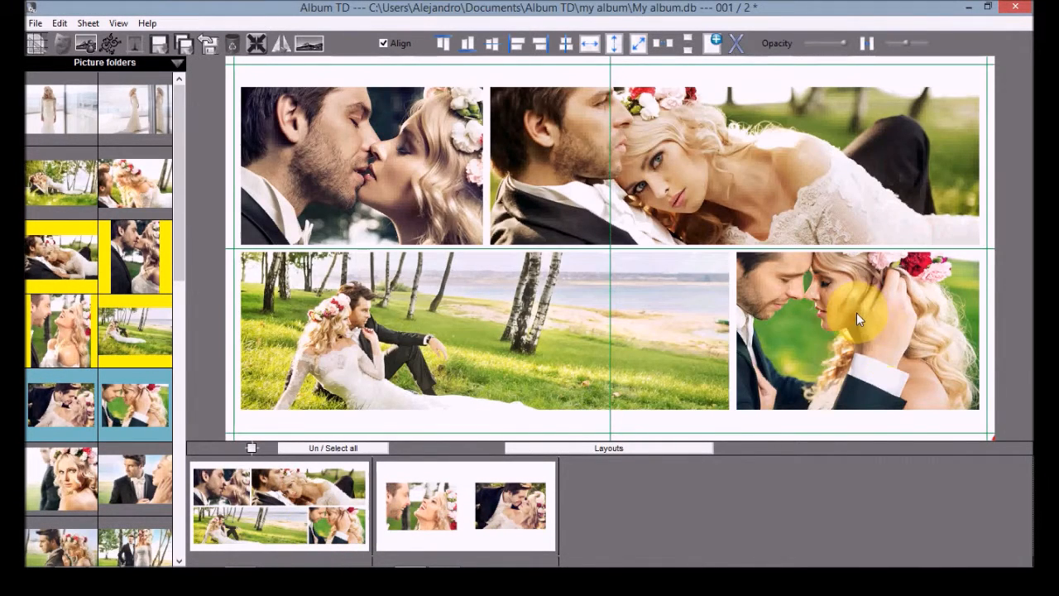
Step: Show all sheets together and reframe the pictures inside their frames on sheet 1 and the laughing couple picture on sheet 2
{"action": "left_click", "coordinate": [37, 43]}
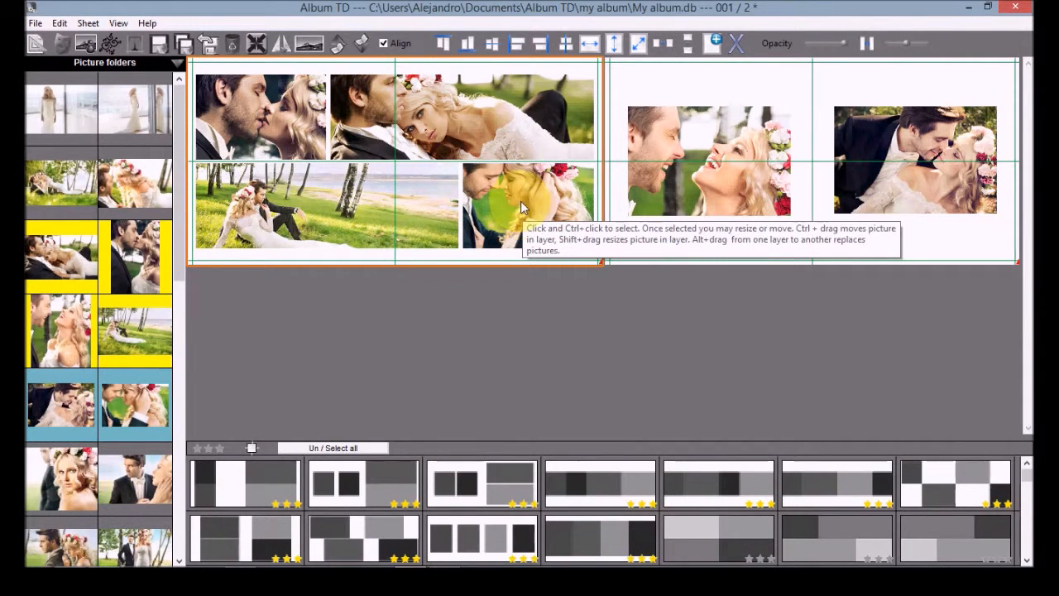
{"action": "mouse_move", "coordinate": [521, 200]}
{"action": "left_mouse_down"}
{"action": "mouse_move", "coordinate": [657, 166]}
{"action": "mouse_move", "coordinate": [653, 154]}
{"action": "mouse_move", "coordinate": [687, 158]}
{"action": "mouse_move", "coordinate": [538, 204]}
{"action": "left_mouse_up"}
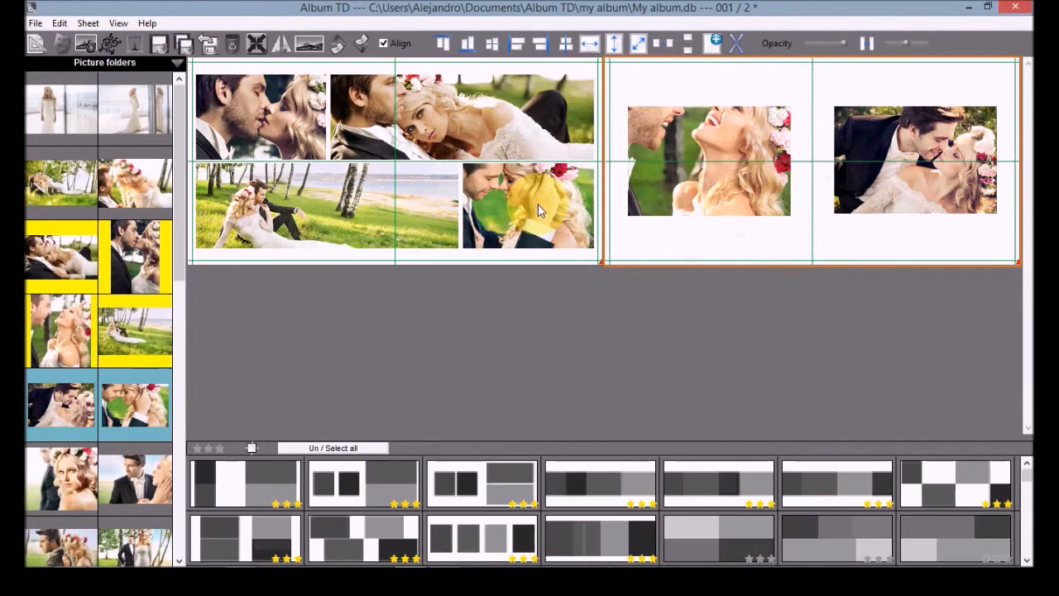
{"action": "left_click_drag", "start_coordinate": [264, 111], "coordinate": [280, 152]}
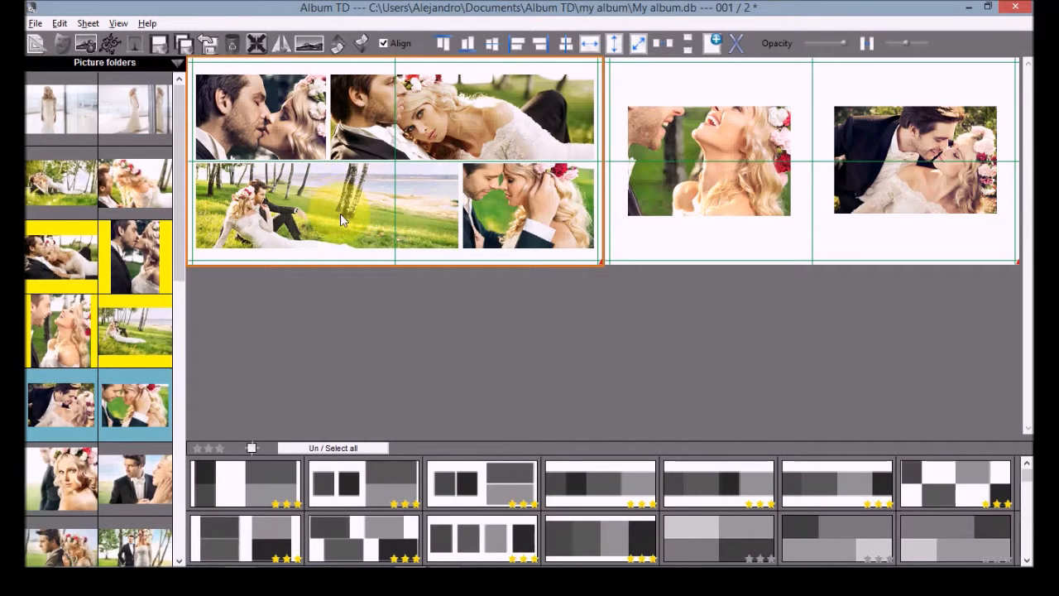
{"action": "left_click_drag", "start_coordinate": [341, 218], "coordinate": [354, 190]}
{"action": "left_click_drag", "start_coordinate": [419, 92], "coordinate": [439, 203]}
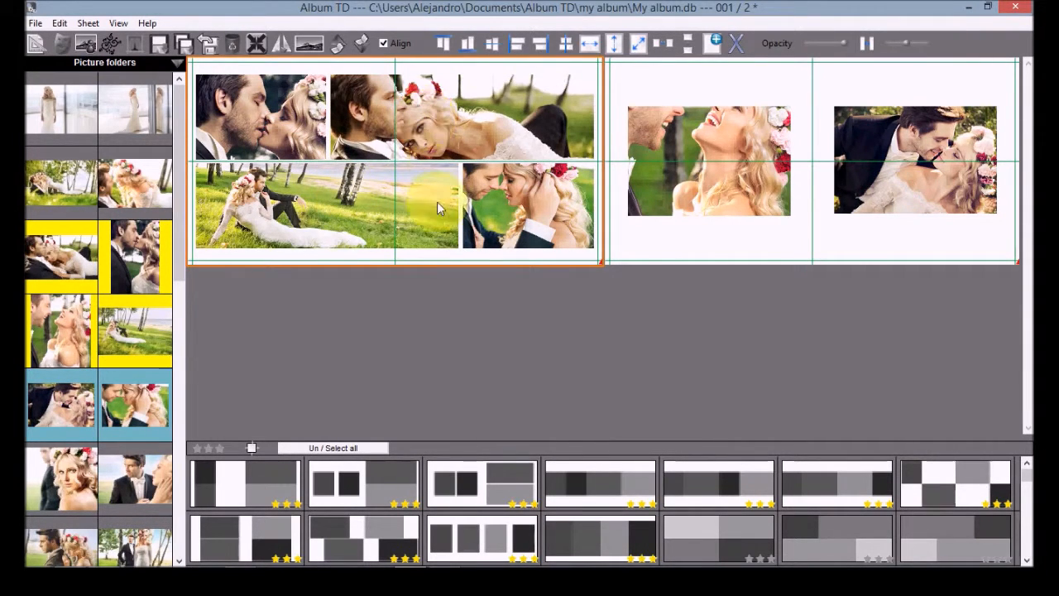
{"action": "left_click_drag", "start_coordinate": [710, 192], "coordinate": [692, 164]}
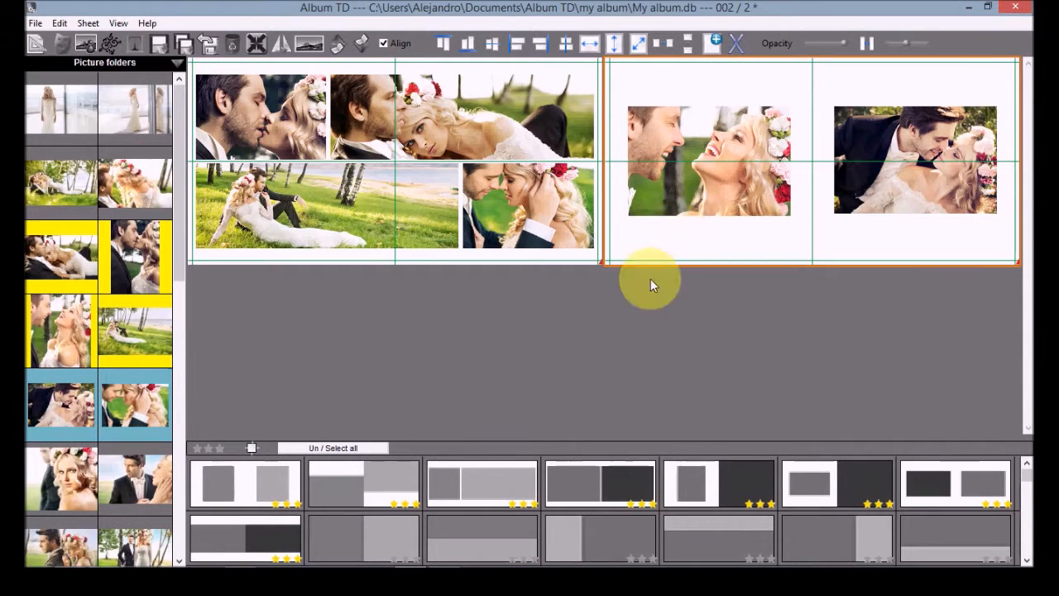
Step: Show sheet 2 on its own and enlarge the laughing couple picture inside its frame to focus on the faces
{"action": "left_click", "coordinate": [442, 374]}
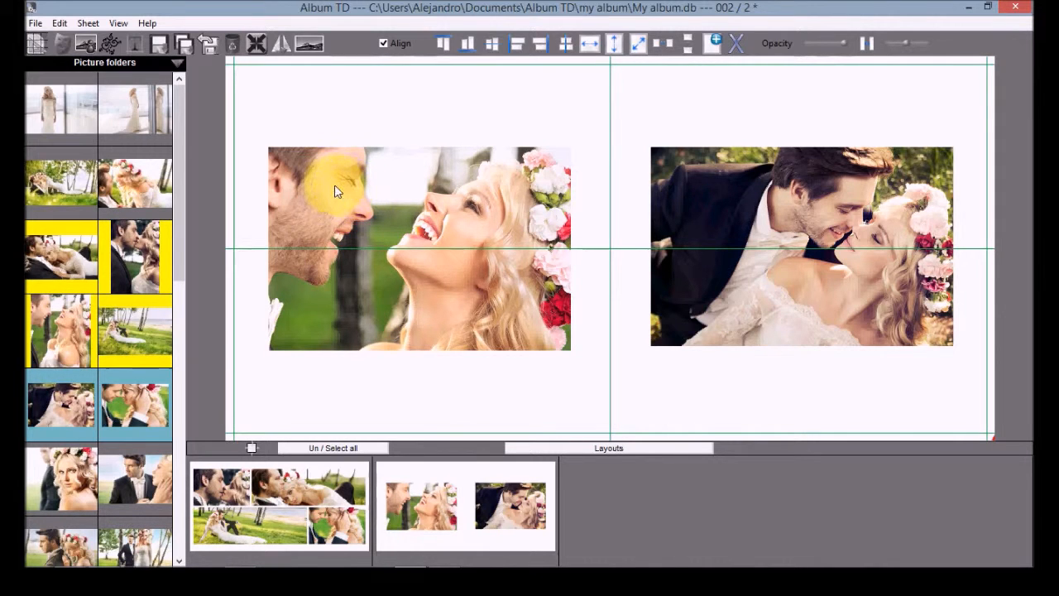
{"action": "left_click_drag", "start_coordinate": [334, 191], "coordinate": [419, 215]}
{"action": "left_click", "coordinate": [416, 192]}
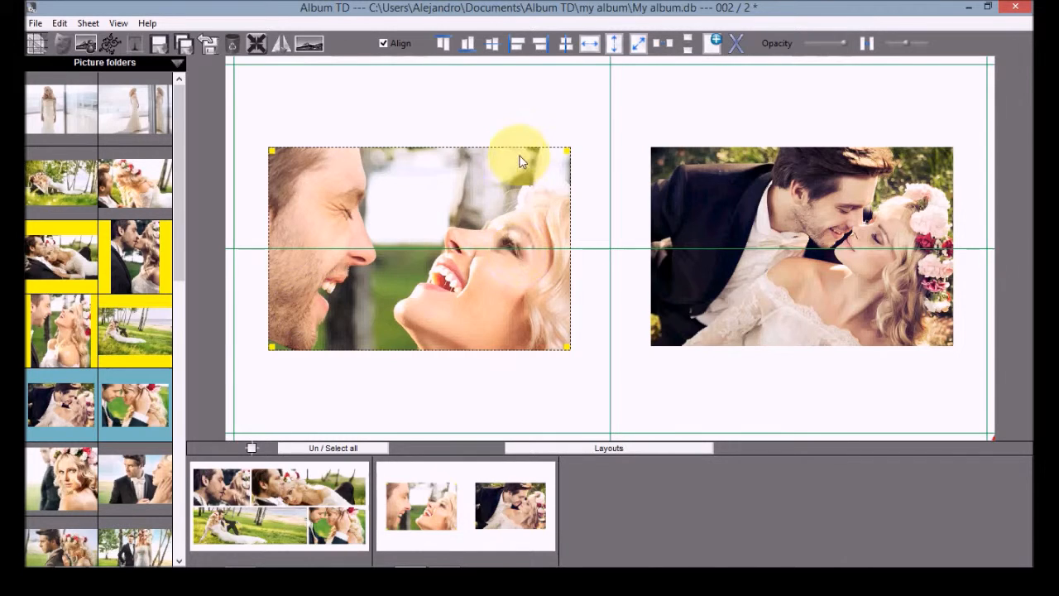
Step: Move the laughing couple picture up the left page and resize its frame to a narrower, slightly taller format
{"action": "left_click_drag", "start_coordinate": [442, 208], "coordinate": [443, 160]}
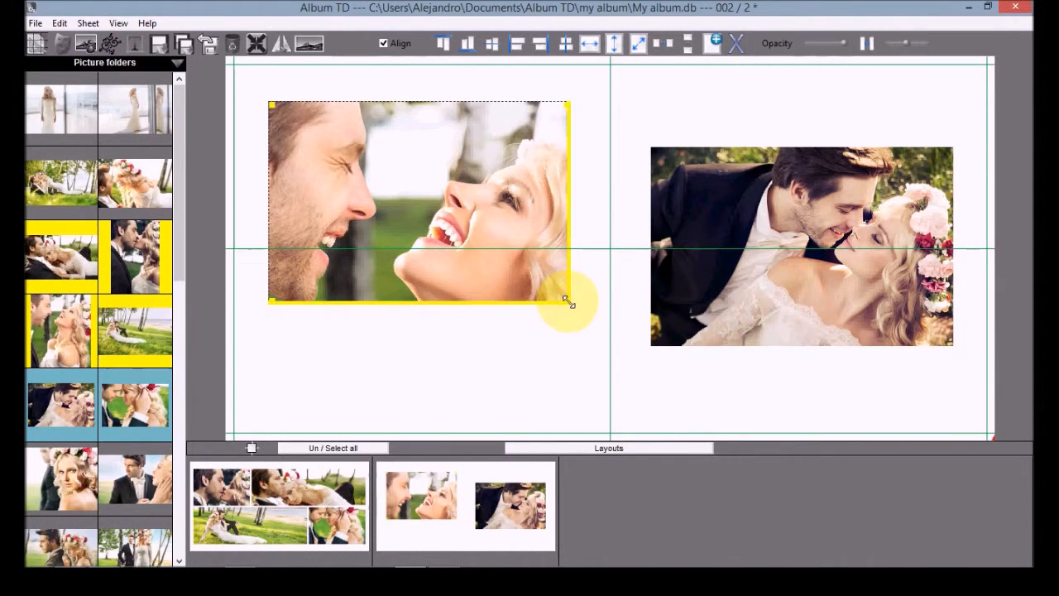
{"action": "left_click_drag", "start_coordinate": [569, 303], "coordinate": [532, 295]}
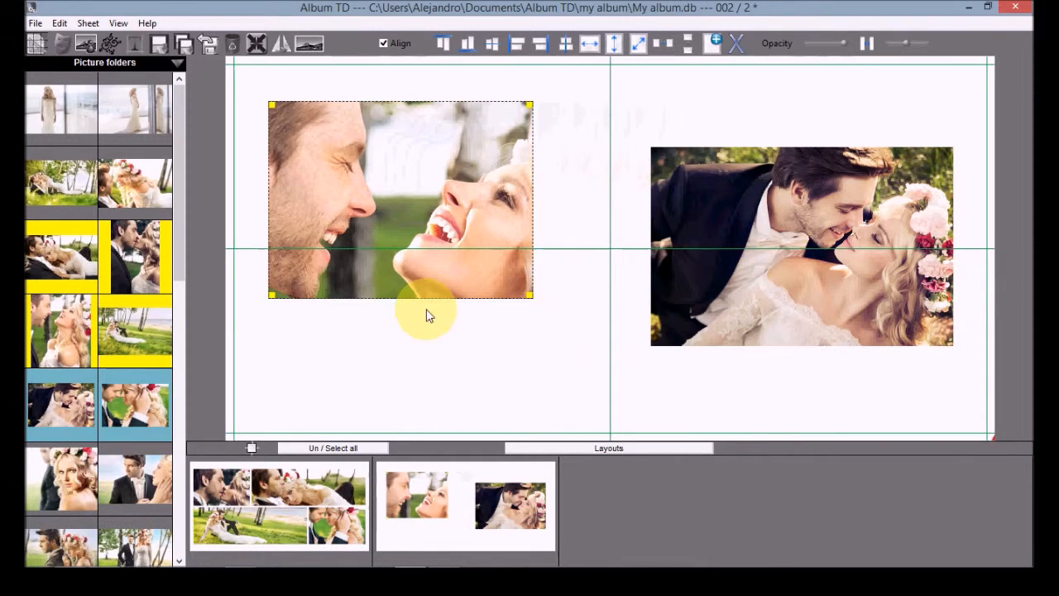
{"action": "left_click_drag", "start_coordinate": [396, 298], "coordinate": [418, 314]}
{"action": "mouse_move", "coordinate": [531, 183]}
{"action": "left_mouse_down"}
{"action": "mouse_move", "coordinate": [591, 177]}
{"action": "mouse_move", "coordinate": [541, 184]}
{"action": "left_mouse_up"}
{"action": "left_click_drag", "start_coordinate": [426, 171], "coordinate": [450, 165]}
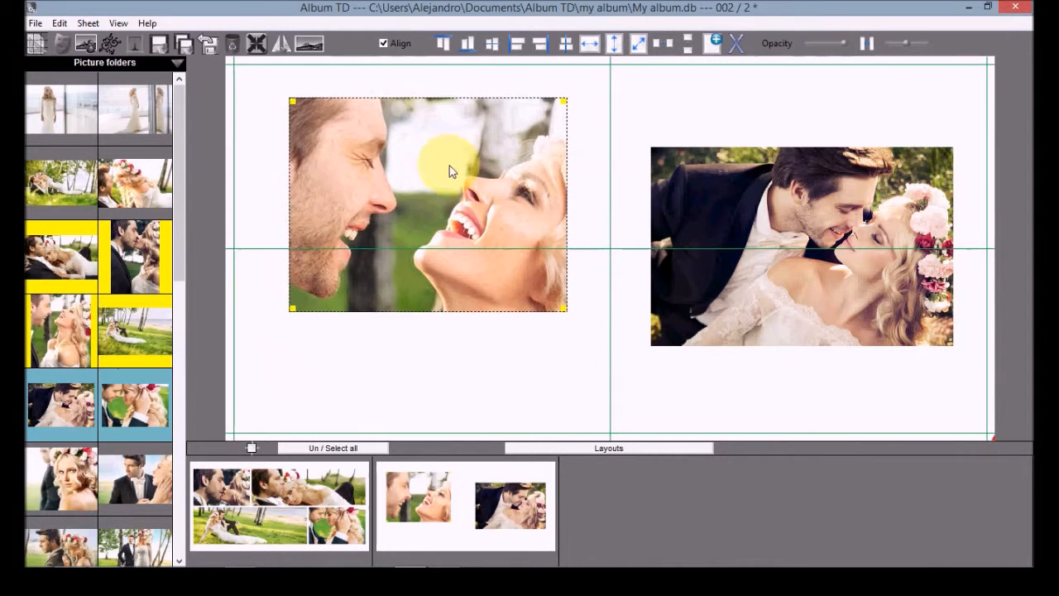
Step: Select both pictures on sheet 2, stretch them together slightly taller and narrower, and deselect them
{"action": "left_click", "coordinate": [734, 202], "text": "shift"}
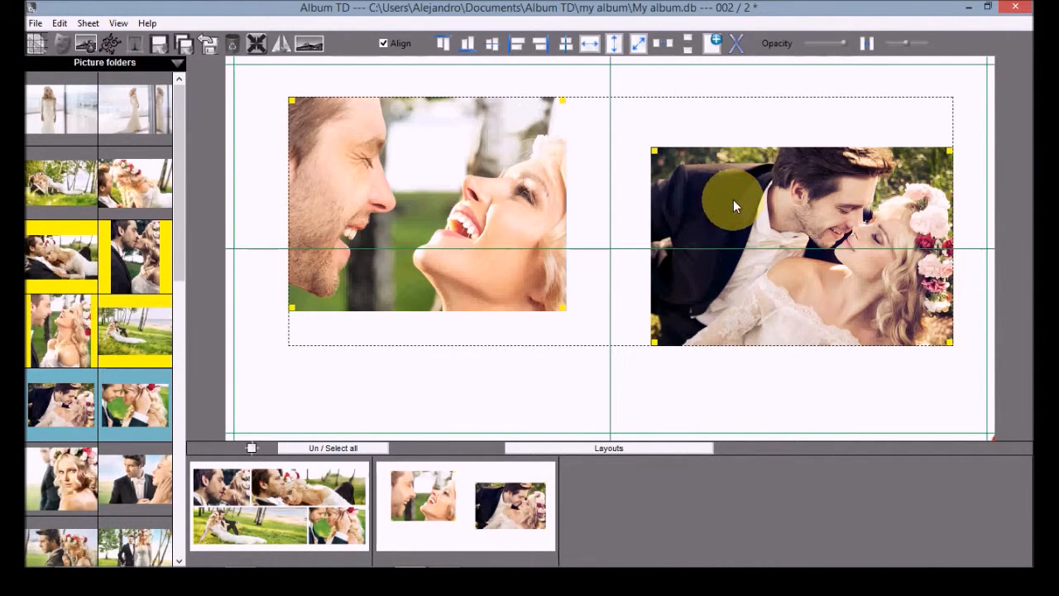
{"action": "left_click_drag", "start_coordinate": [374, 343], "coordinate": [394, 341]}
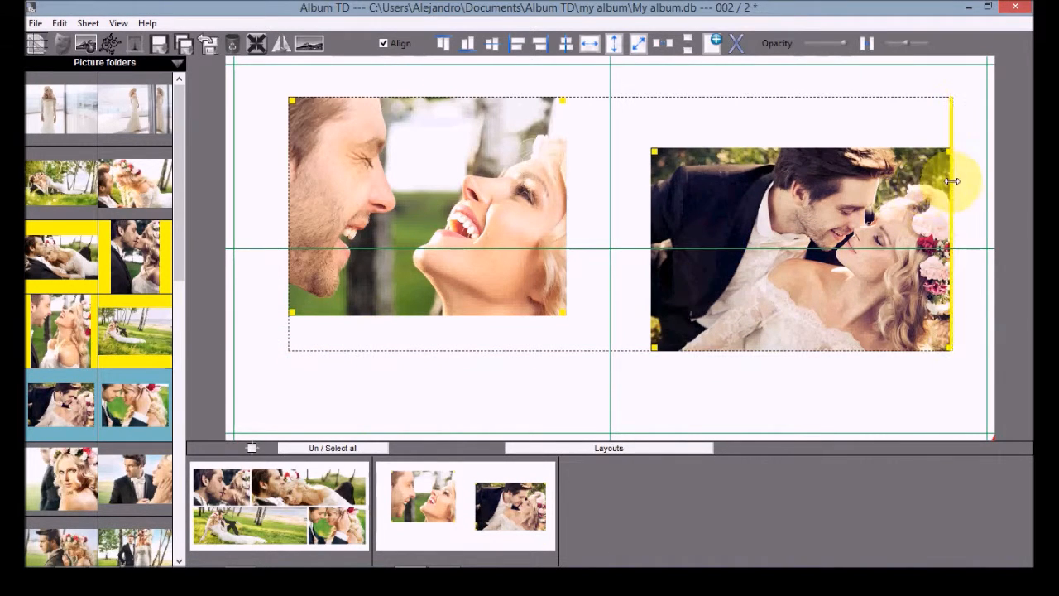
{"action": "mouse_move", "coordinate": [947, 182]}
{"action": "left_mouse_down"}
{"action": "mouse_move", "coordinate": [717, 177]}
{"action": "mouse_move", "coordinate": [947, 187]}
{"action": "left_mouse_up"}
{"action": "left_click", "coordinate": [449, 386]}
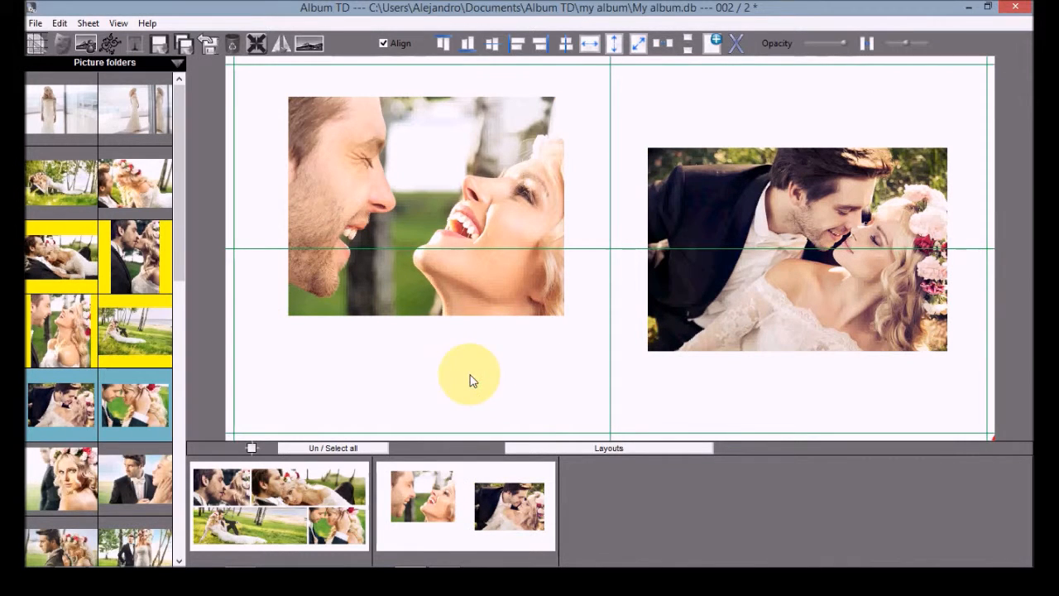
Step: Shift the laughing couple picture slightly down and move the right picture across the centre fold, close beside it
{"action": "left_click", "coordinate": [386, 229]}
{"action": "mouse_move", "coordinate": [414, 157]}
{"action": "left_mouse_down"}
{"action": "mouse_move", "coordinate": [438, 218]}
{"action": "mouse_move", "coordinate": [406, 163]}
{"action": "left_mouse_up"}
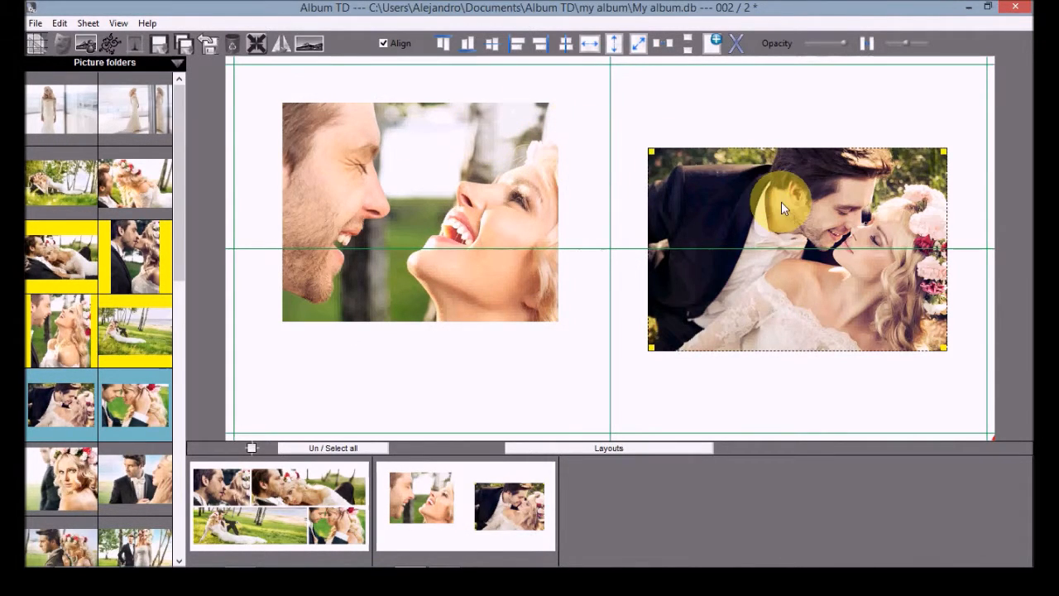
{"action": "left_click_drag", "start_coordinate": [781, 201], "coordinate": [725, 156]}
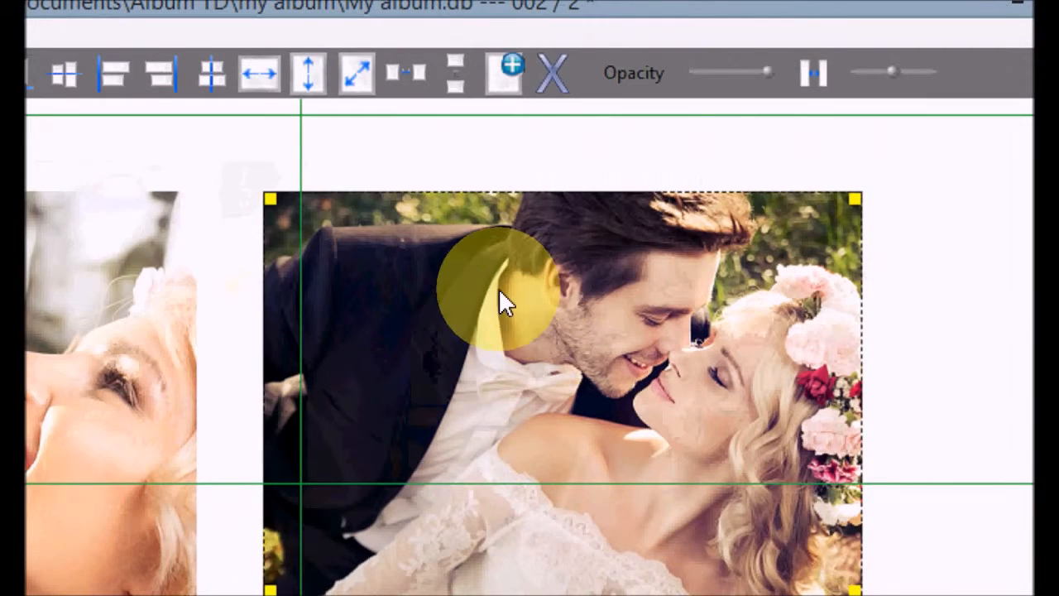
{"action": "left_click_drag", "start_coordinate": [500, 290], "coordinate": [454, 258]}
{"action": "left_click_drag", "start_coordinate": [448, 286], "coordinate": [422, 265]}
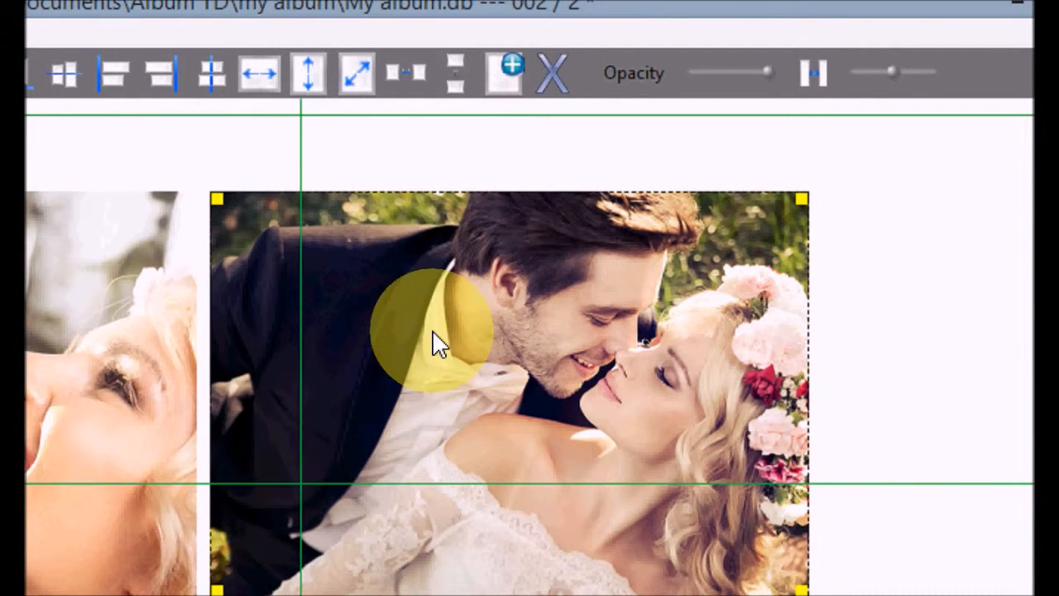
Step: Reposition both pictures on sheet 2 so that their bottom edges line up
{"action": "left_click", "coordinate": [69, 298]}
{"action": "left_click_drag", "start_coordinate": [178, 304], "coordinate": [173, 331]}
{"action": "left_click", "coordinate": [552, 373]}
{"action": "left_click_drag", "start_coordinate": [582, 313], "coordinate": [593, 367]}
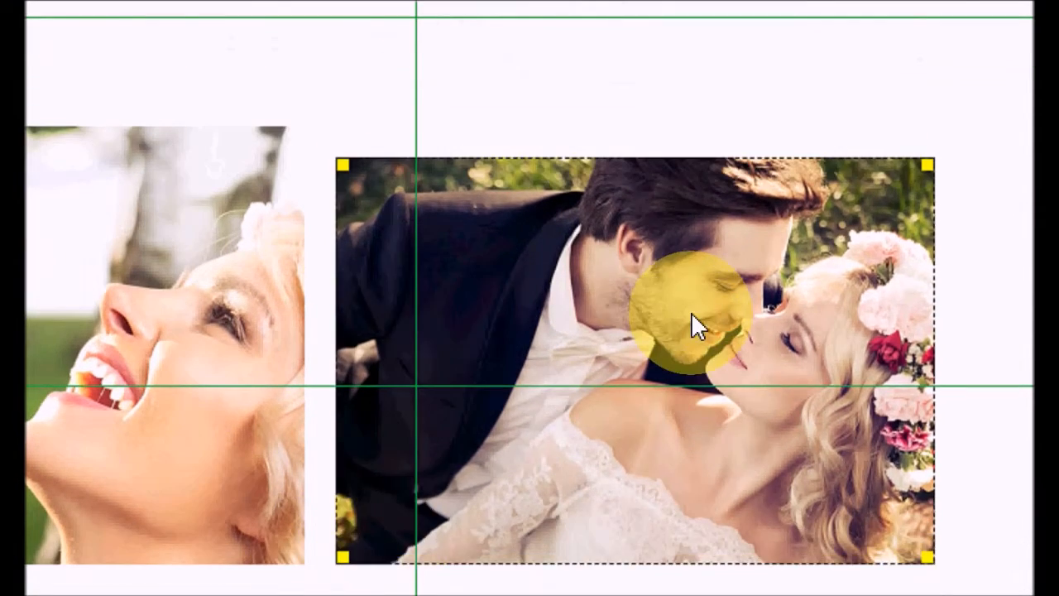
Step: Try snapping the right picture to the top margin and centre guides, ending level with the left picture's top edge
{"action": "left_click_drag", "start_coordinate": [692, 314], "coordinate": [869, 170]}
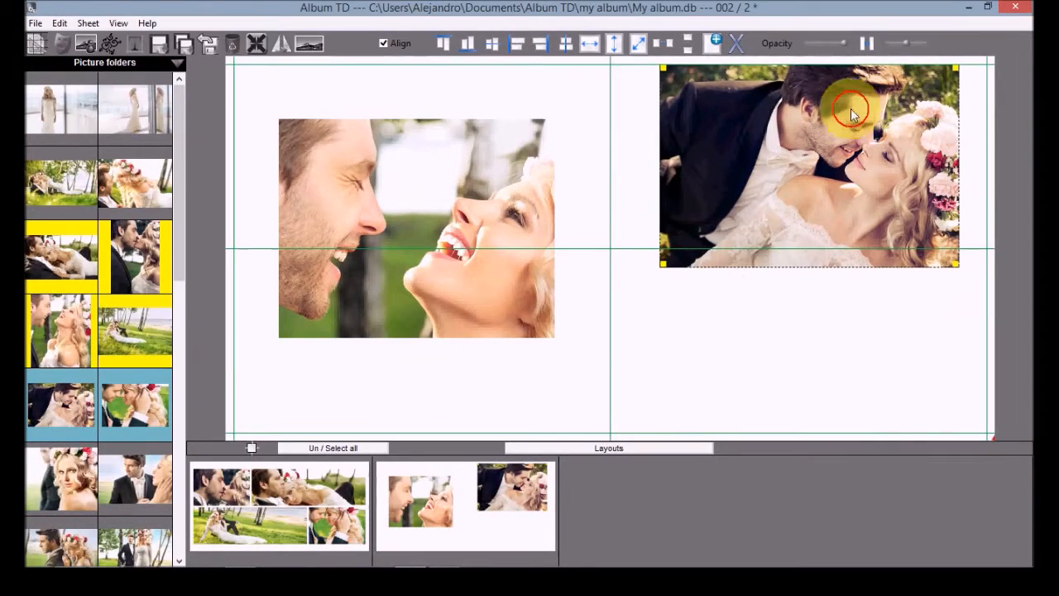
{"action": "left_click_drag", "start_coordinate": [853, 113], "coordinate": [684, 174]}
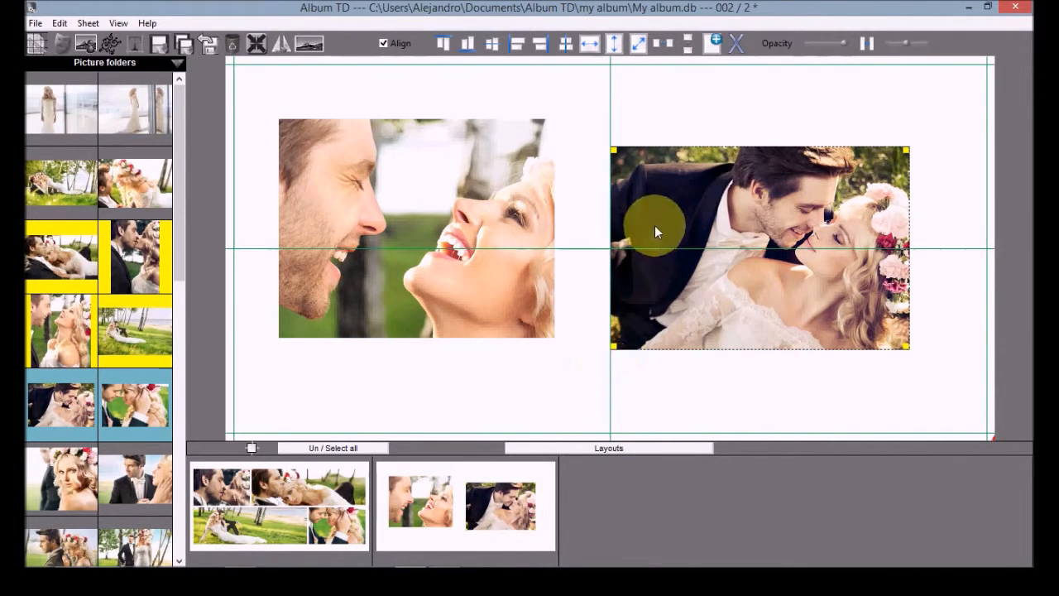
{"action": "left_click_drag", "start_coordinate": [654, 225], "coordinate": [668, 195]}
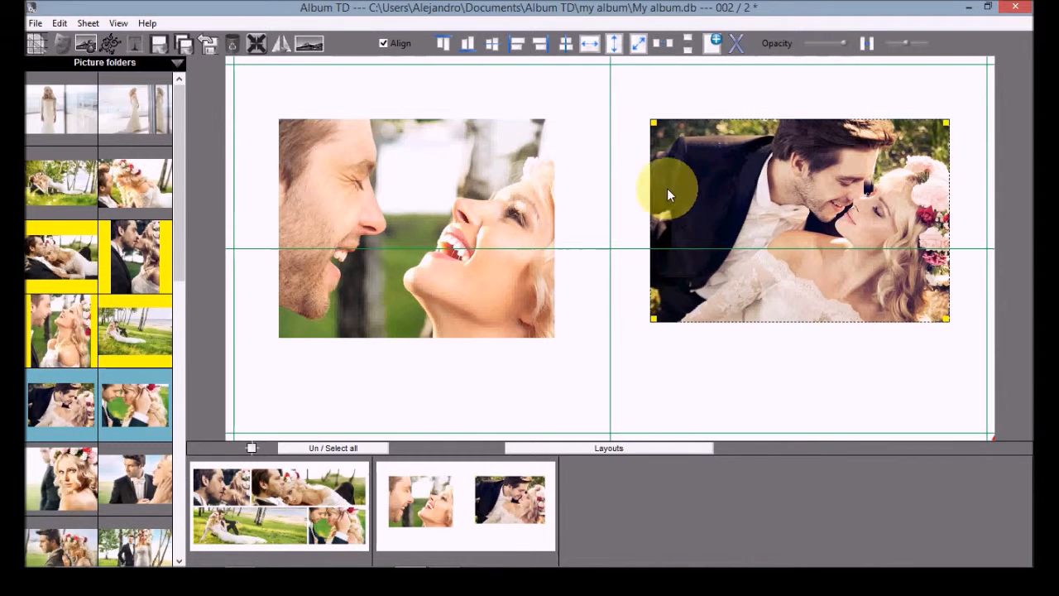
Step: Move the left picture further up its page and centre the right picture vertically on the sheet's horizontal guide
{"action": "left_click", "coordinate": [440, 184]}
{"action": "left_click_drag", "start_coordinate": [454, 182], "coordinate": [436, 157]}
{"action": "left_click", "coordinate": [728, 155]}
{"action": "left_click_drag", "start_coordinate": [725, 142], "coordinate": [832, 217]}
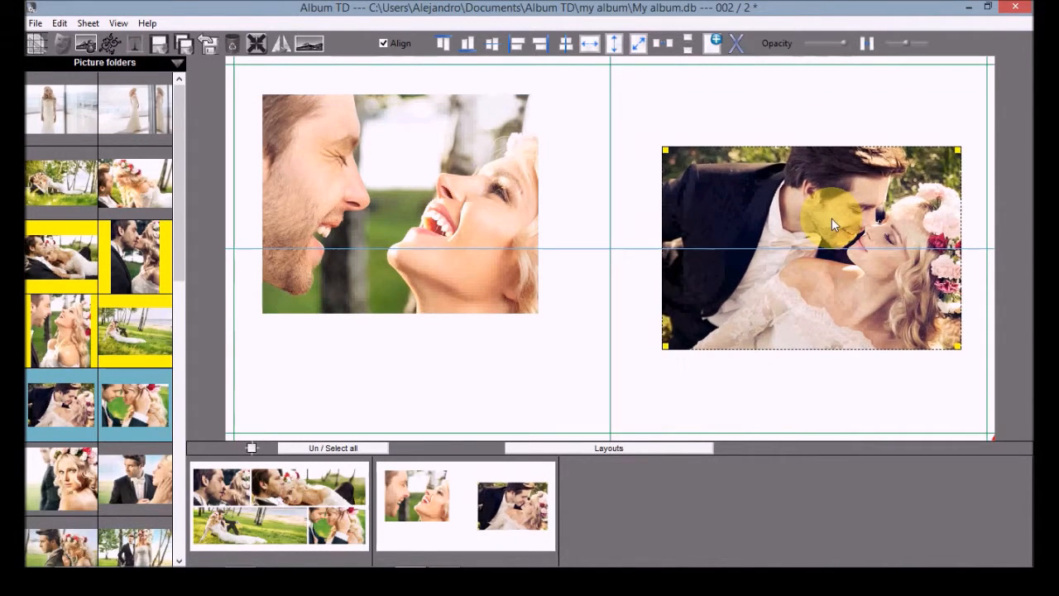
Step: Make the left picture the same size as the right one and centre it vertically on the horizontal guide
{"action": "left_click", "coordinate": [404, 170], "text": "ctrl"}
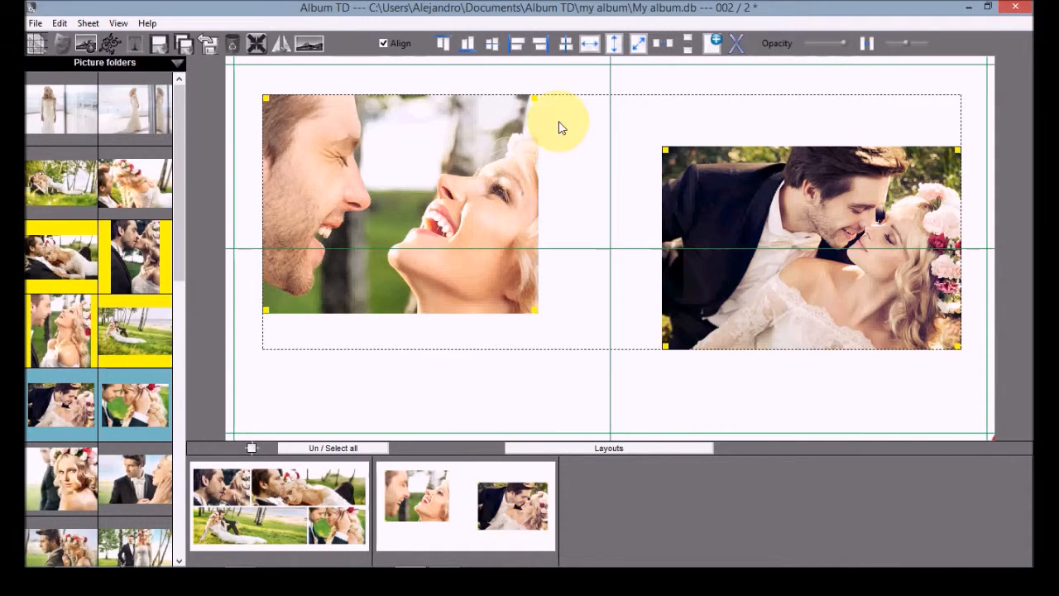
{"action": "left_click", "coordinate": [637, 46]}
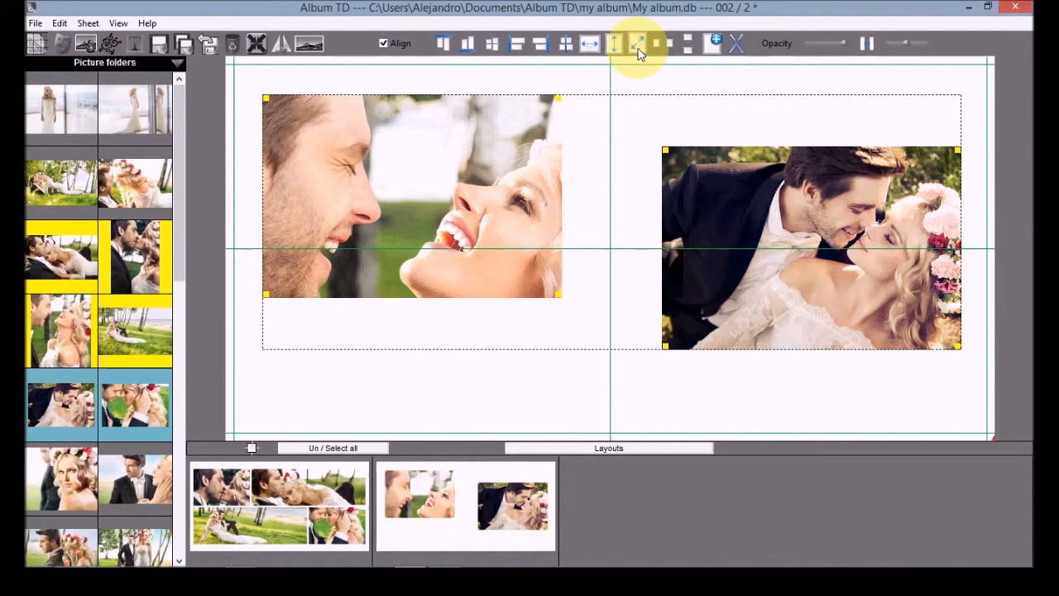
{"action": "left_click", "coordinate": [704, 113]}
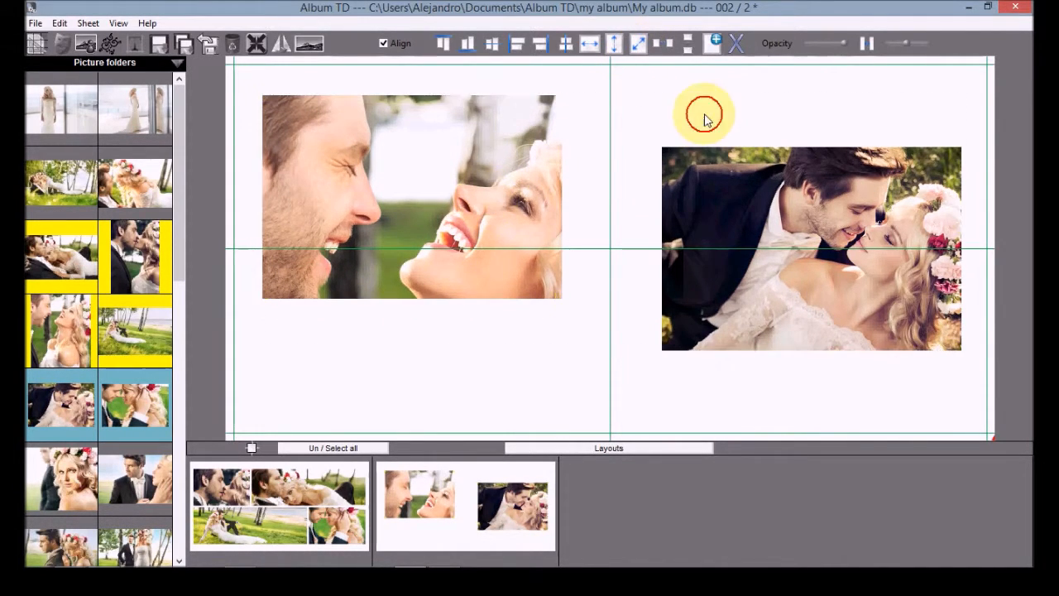
{"action": "left_click", "coordinate": [446, 189]}
{"action": "left_click_drag", "start_coordinate": [413, 165], "coordinate": [420, 222]}
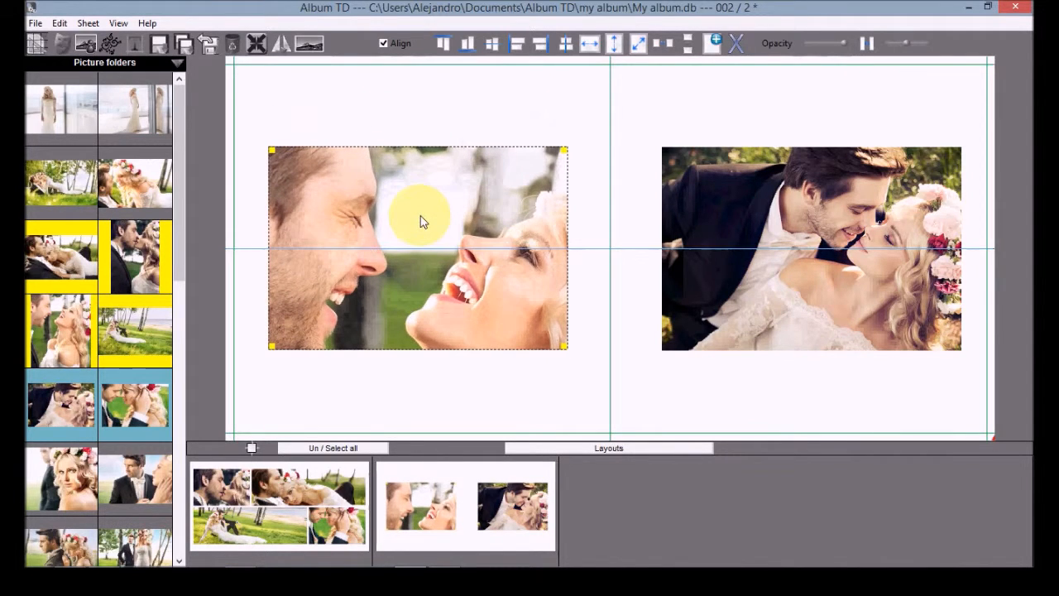
Step: Fit both frames on sheet 2 to their full pictures, recentring the laughing couple picture on the left page
{"action": "right_click", "coordinate": [420, 220]}
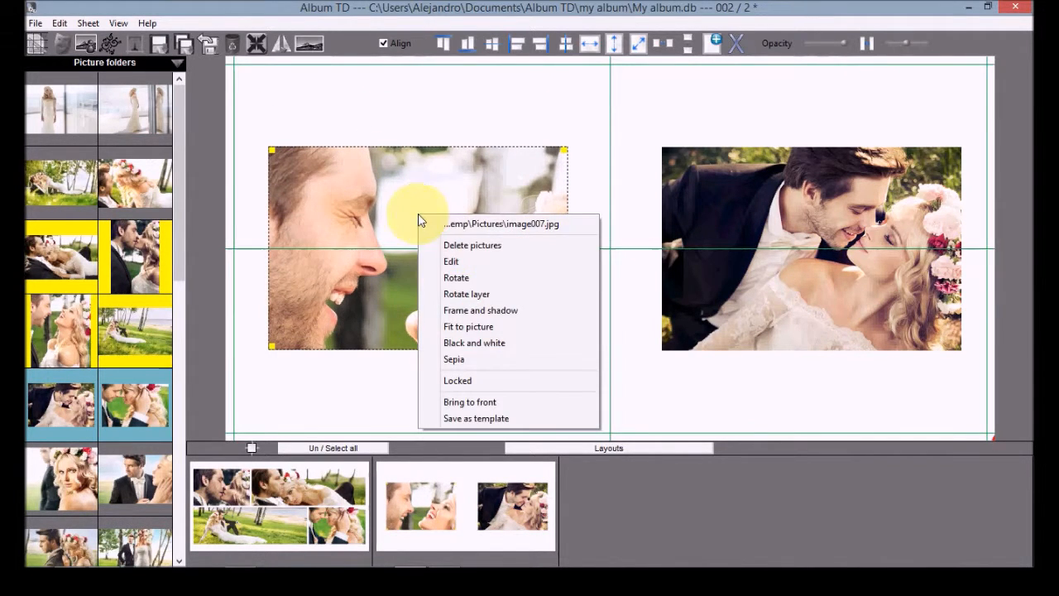
{"action": "left_click", "coordinate": [477, 326]}
{"action": "left_click_drag", "start_coordinate": [437, 311], "coordinate": [456, 265]}
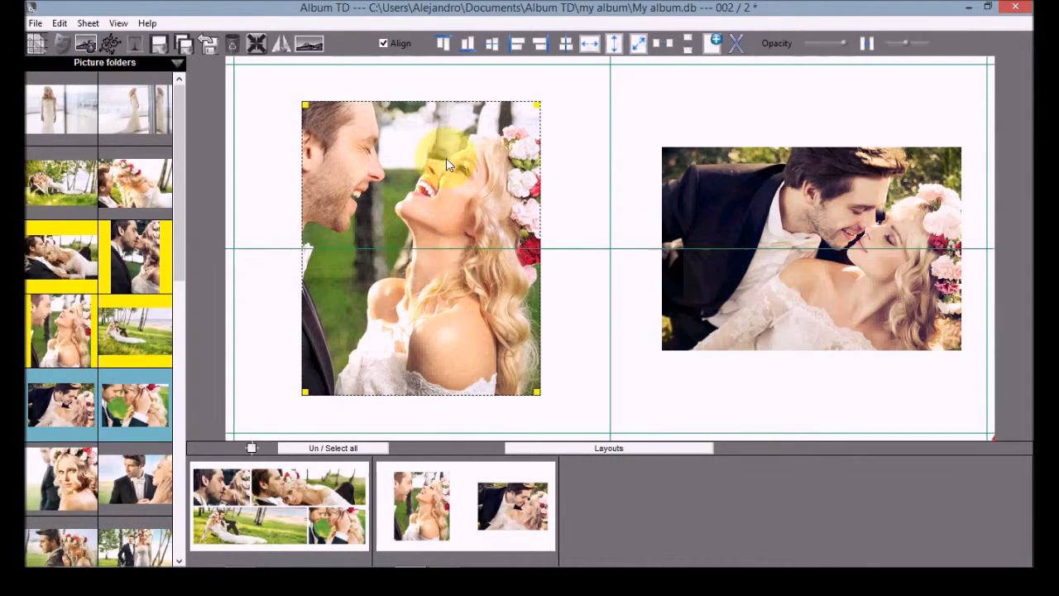
{"action": "right_click", "coordinate": [750, 186]}
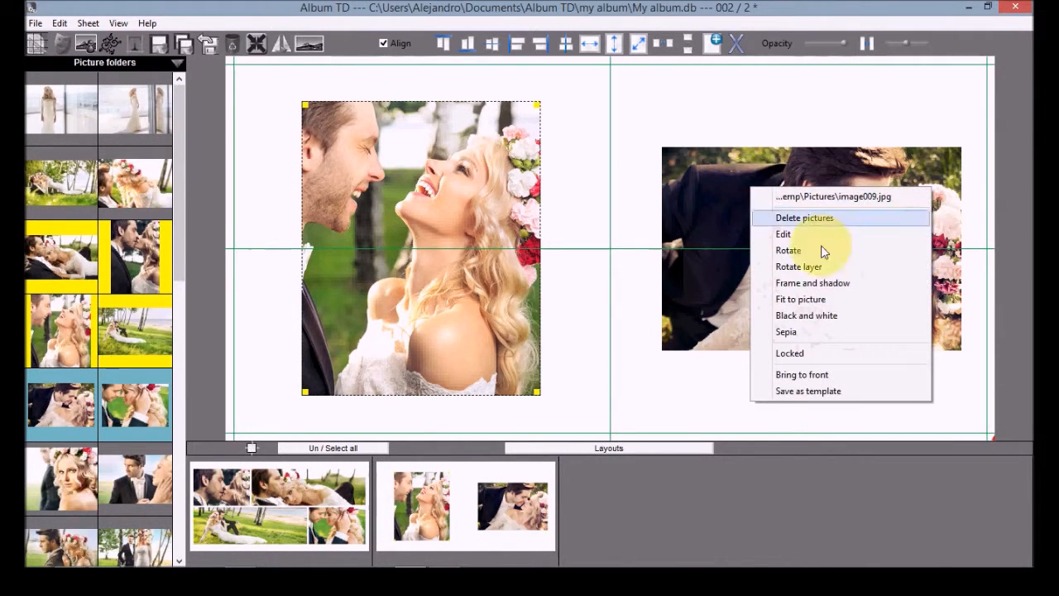
{"action": "left_click", "coordinate": [815, 302]}
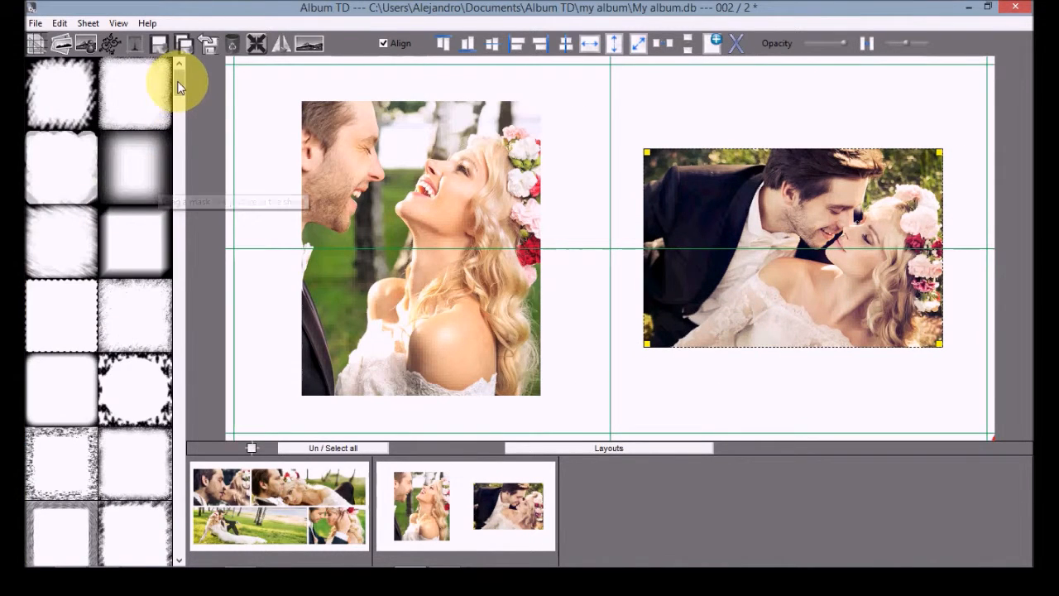
Step: Apply the diagonal brush-stroke mask to both pictures on sheet 2 and remove it from the right picture
{"action": "mouse_move", "coordinate": [177, 83]}
{"action": "left_mouse_down"}
{"action": "mouse_move", "coordinate": [196, 374]}
{"action": "mouse_move", "coordinate": [180, 422]}
{"action": "left_mouse_up"}
{"action": "mouse_move", "coordinate": [116, 256]}
{"action": "left_mouse_down"}
{"action": "mouse_move", "coordinate": [123, 232]}
{"action": "mouse_move", "coordinate": [412, 210]}
{"action": "left_mouse_up"}
{"action": "left_click_drag", "start_coordinate": [135, 239], "coordinate": [711, 239]}
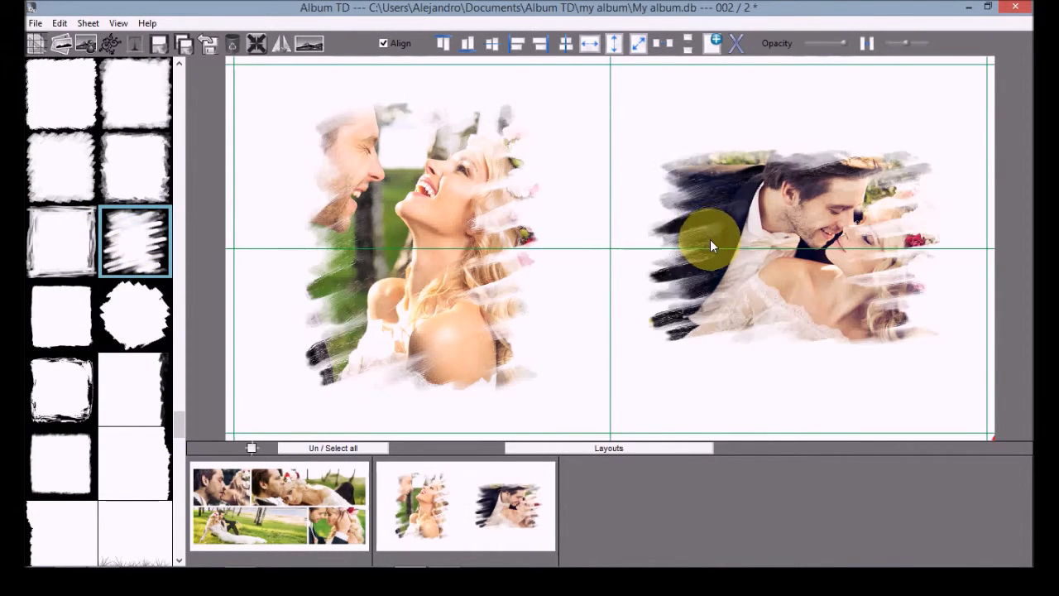
{"action": "right_click", "coordinate": [760, 212]}
{"action": "left_click", "coordinate": [815, 259]}
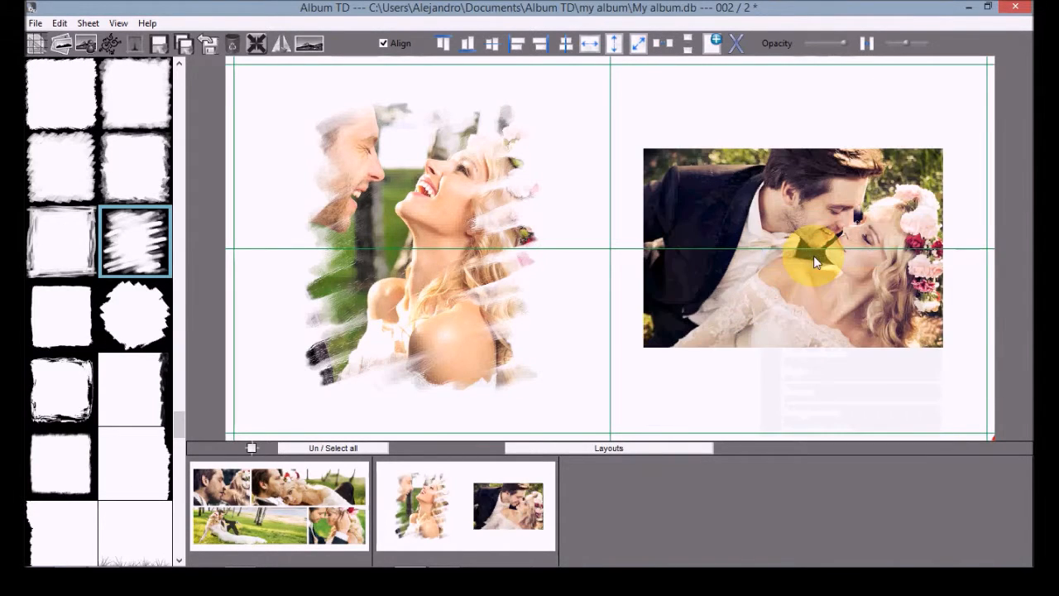
Step: Convert the right picture to black and white and change it to sepia
{"action": "right_click", "coordinate": [781, 214]}
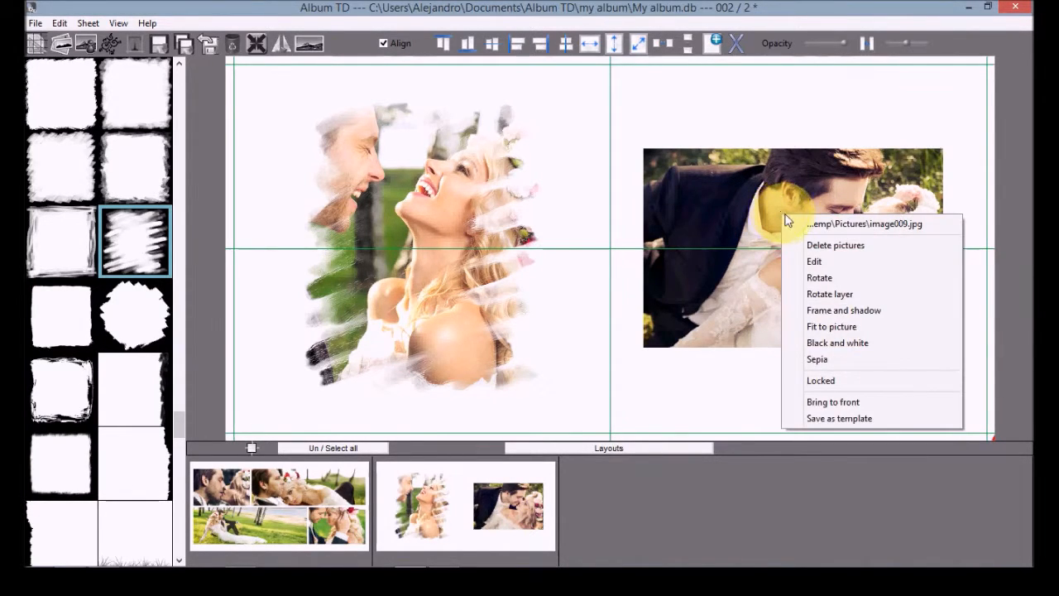
{"action": "left_click", "coordinate": [836, 343]}
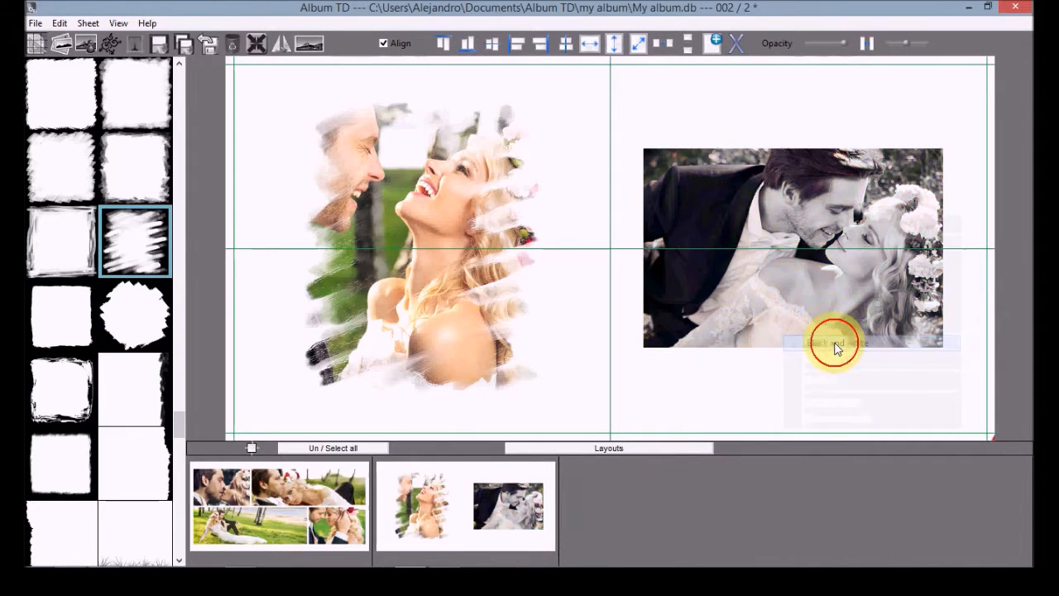
{"action": "right_click", "coordinate": [817, 295]}
{"action": "left_click", "coordinate": [835, 413]}
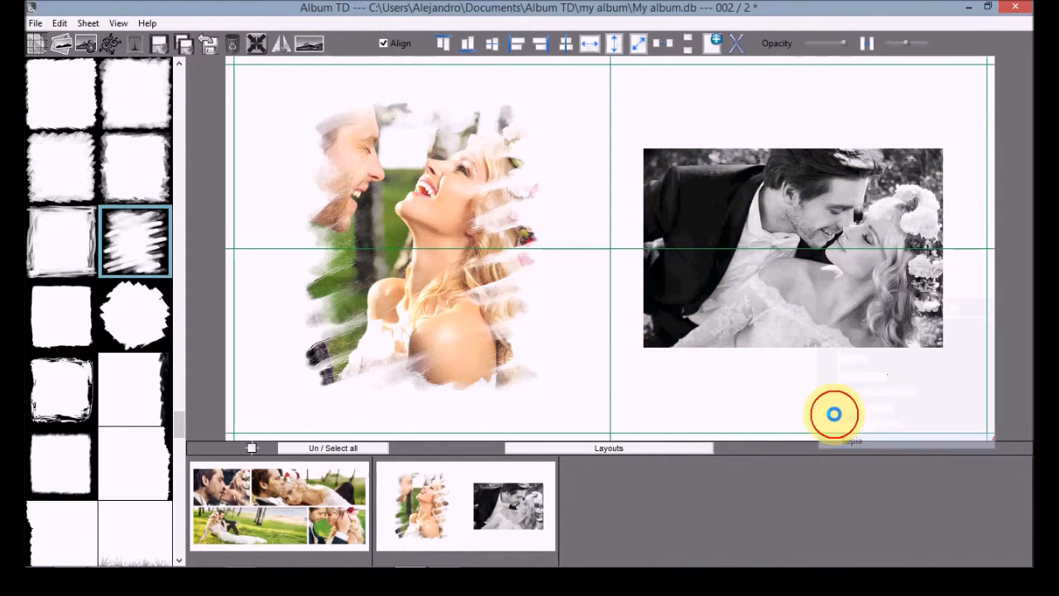
Step: Lock and unlock the right picture, and restore its original colours
{"action": "right_click", "coordinate": [790, 219]}
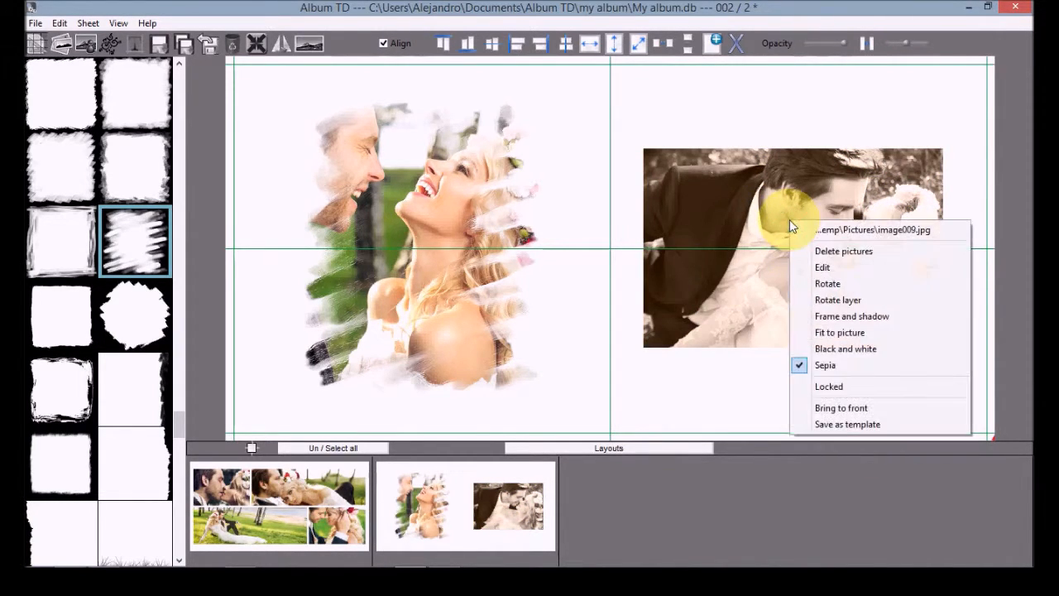
{"action": "left_click", "coordinate": [829, 389]}
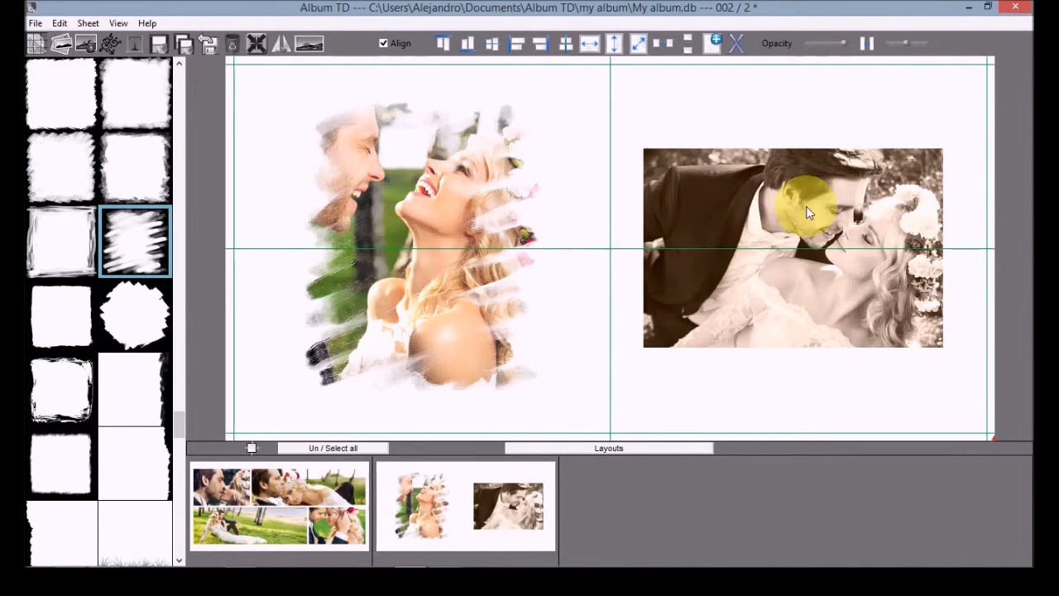
{"action": "right_click", "coordinate": [792, 196]}
{"action": "left_click", "coordinate": [823, 357]}
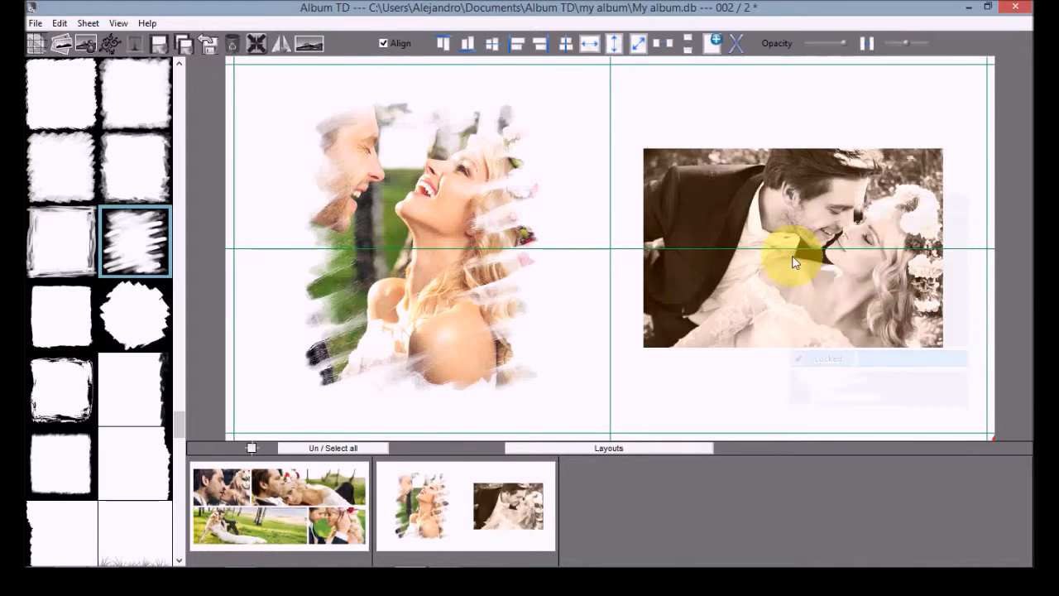
{"action": "right_click", "coordinate": [796, 264]}
{"action": "left_click", "coordinate": [827, 389]}
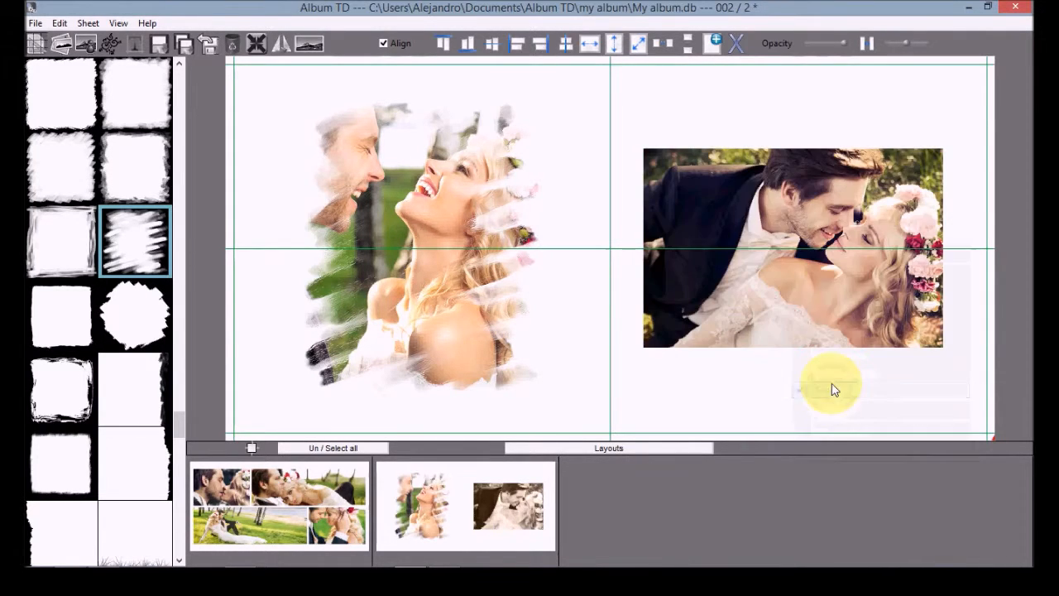
Step: Try rotating the right picture inside its frame on sheet 2
{"action": "right_click", "coordinate": [774, 205]}
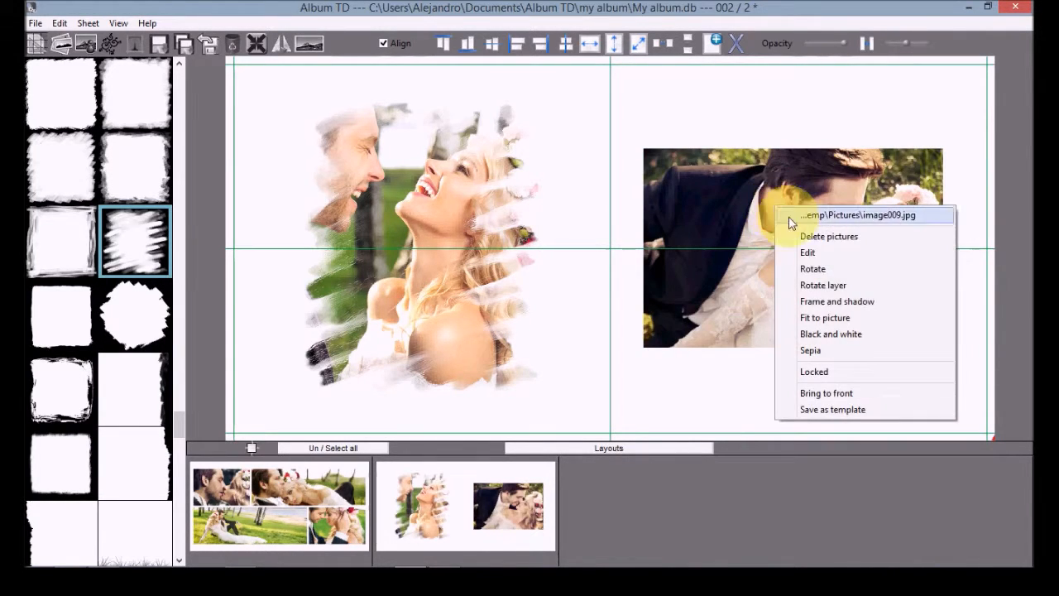
{"action": "left_click", "coordinate": [828, 267]}
{"action": "left_click_drag", "start_coordinate": [568, 150], "coordinate": [522, 321]}
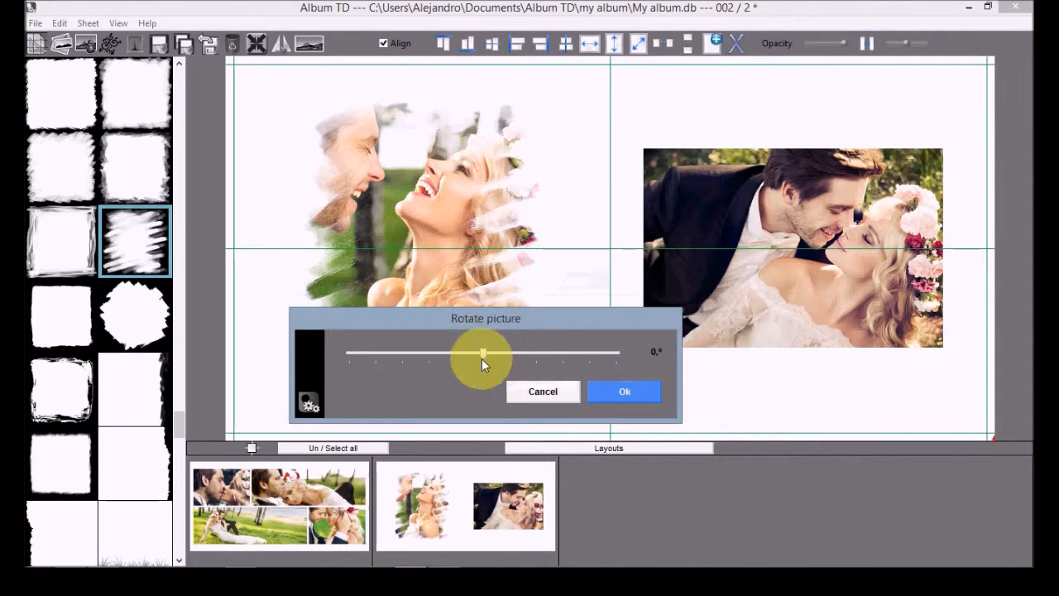
{"action": "mouse_move", "coordinate": [482, 358]}
{"action": "left_mouse_down"}
{"action": "mouse_move", "coordinate": [539, 357]}
{"action": "mouse_move", "coordinate": [419, 358]}
{"action": "mouse_move", "coordinate": [465, 355]}
{"action": "left_mouse_up"}
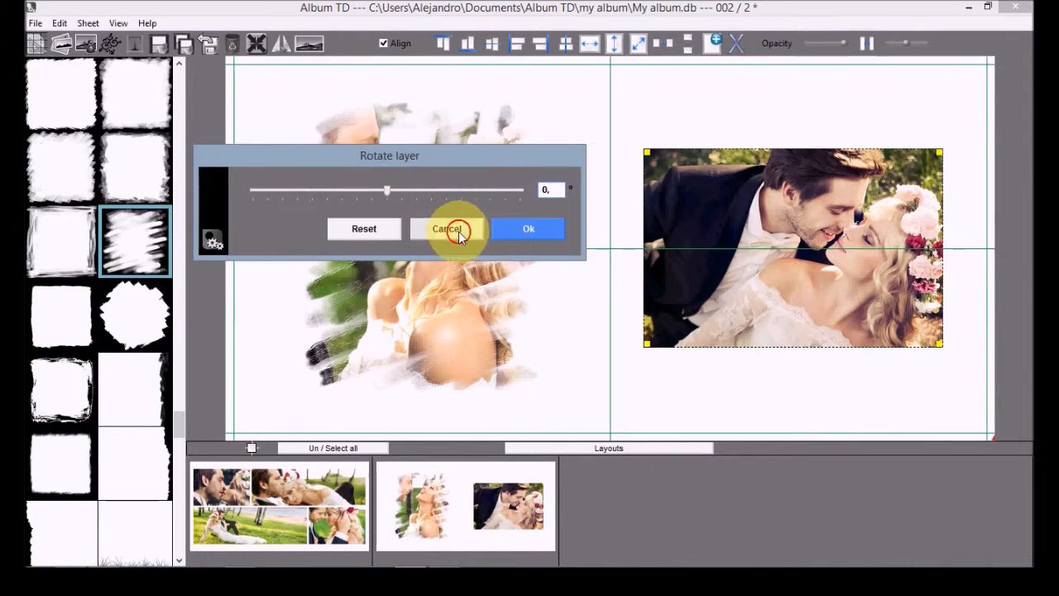
{"action": "left_click", "coordinate": [447, 229]}
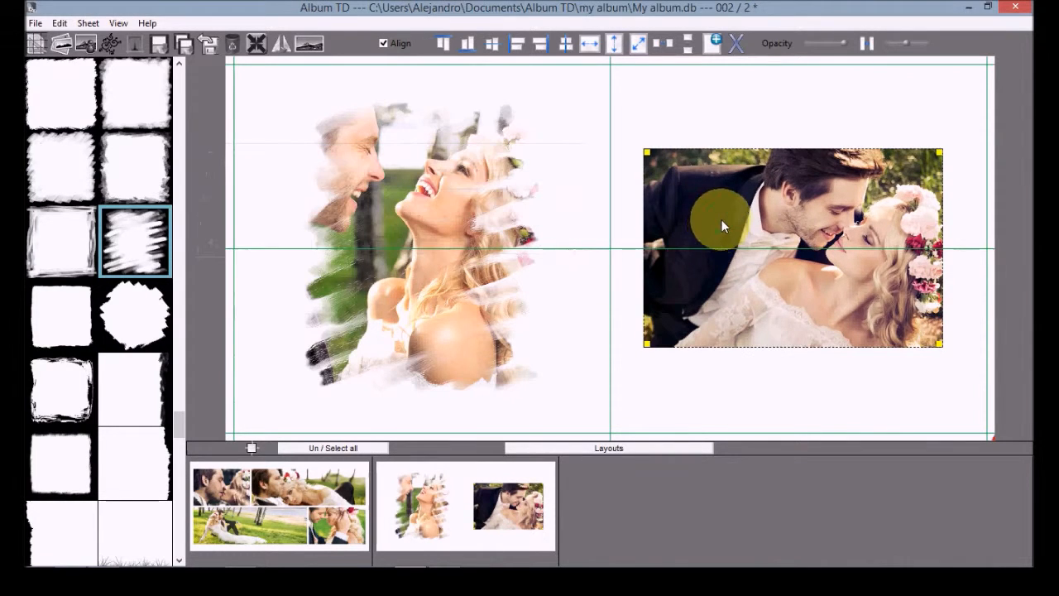
Step: Try rotating the whole layer of the right picture on sheet 2
{"action": "right_click", "coordinate": [720, 222]}
{"action": "left_click", "coordinate": [774, 299]}
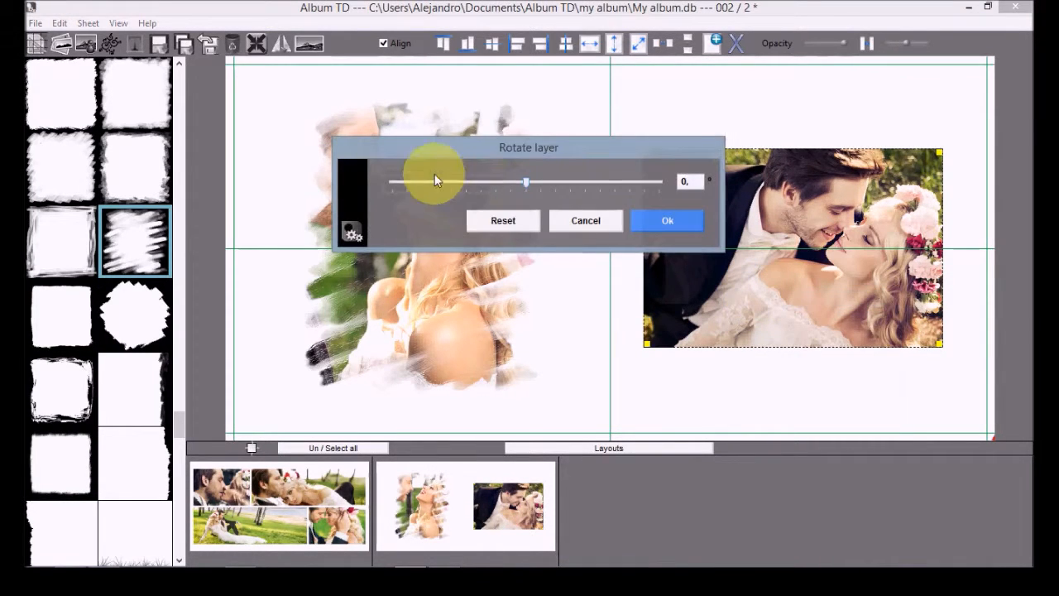
{"action": "left_click_drag", "start_coordinate": [521, 146], "coordinate": [358, 166]}
{"action": "mouse_move", "coordinate": [362, 206]}
{"action": "left_mouse_down"}
{"action": "mouse_move", "coordinate": [386, 203]}
{"action": "mouse_move", "coordinate": [326, 207]}
{"action": "mouse_move", "coordinate": [370, 199]}
{"action": "left_mouse_up"}
{"action": "left_click", "coordinate": [416, 241]}
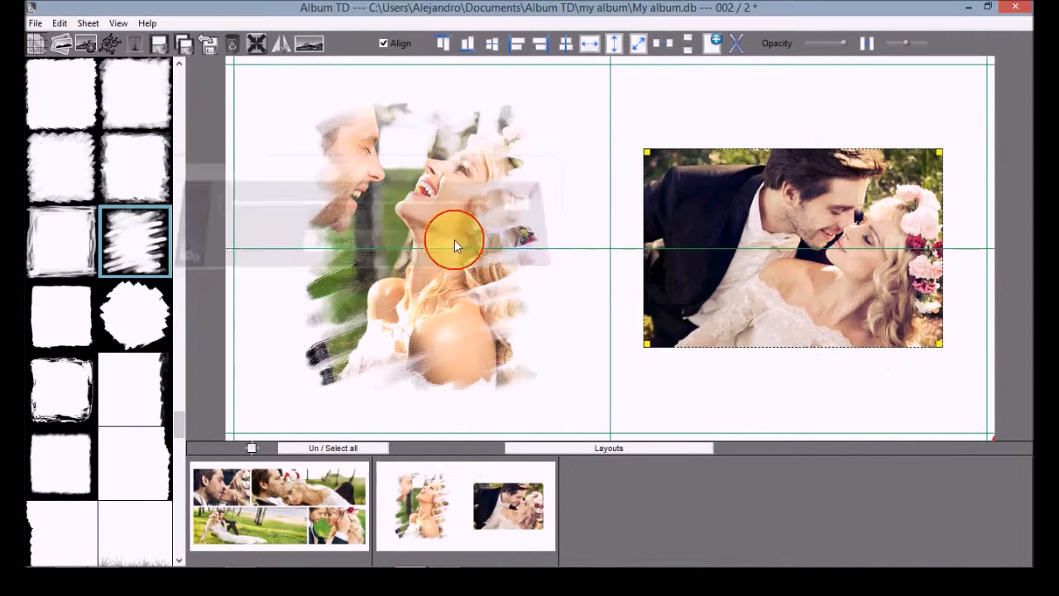
Step: Try bringing the right picture in front of the shifted left picture, and move the laughing couple picture back onto the left page
{"action": "right_click", "coordinate": [742, 292]}
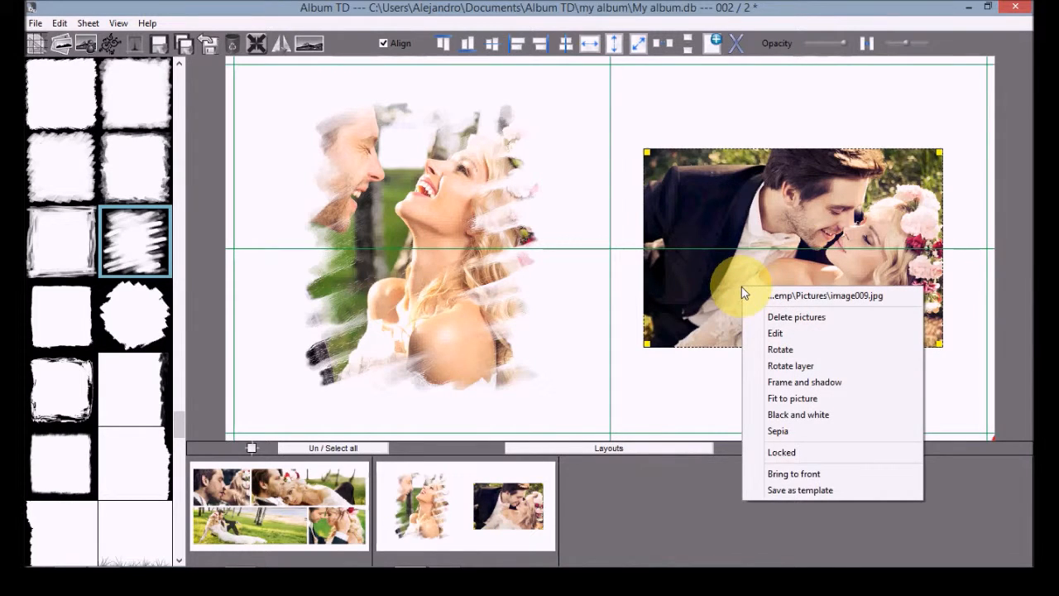
{"action": "left_click", "coordinate": [694, 193]}
{"action": "mouse_move", "coordinate": [395, 187]}
{"action": "left_mouse_down"}
{"action": "mouse_move", "coordinate": [532, 188]}
{"action": "mouse_move", "coordinate": [507, 189]}
{"action": "mouse_move", "coordinate": [563, 203]}
{"action": "mouse_move", "coordinate": [553, 169]}
{"action": "mouse_move", "coordinate": [399, 194]}
{"action": "left_mouse_up"}
{"action": "left_click", "coordinate": [735, 201]}
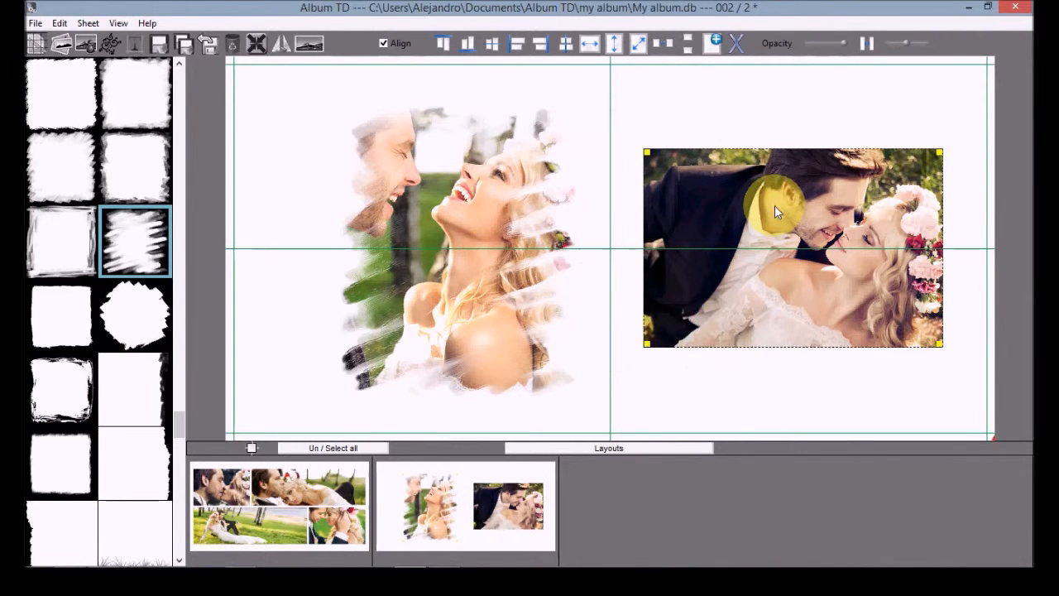
{"action": "mouse_move", "coordinate": [775, 206]}
{"action": "left_mouse_down"}
{"action": "mouse_move", "coordinate": [591, 210]}
{"action": "mouse_move", "coordinate": [709, 224]}
{"action": "mouse_move", "coordinate": [607, 217]}
{"action": "mouse_move", "coordinate": [643, 232]}
{"action": "mouse_move", "coordinate": [693, 227]}
{"action": "mouse_move", "coordinate": [642, 183]}
{"action": "mouse_move", "coordinate": [801, 209]}
{"action": "left_mouse_up"}
{"action": "right_click", "coordinate": [711, 222]}
{"action": "left_click", "coordinate": [763, 412]}
{"action": "left_click", "coordinate": [445, 217]}
{"action": "left_click_drag", "start_coordinate": [484, 208], "coordinate": [451, 198]}
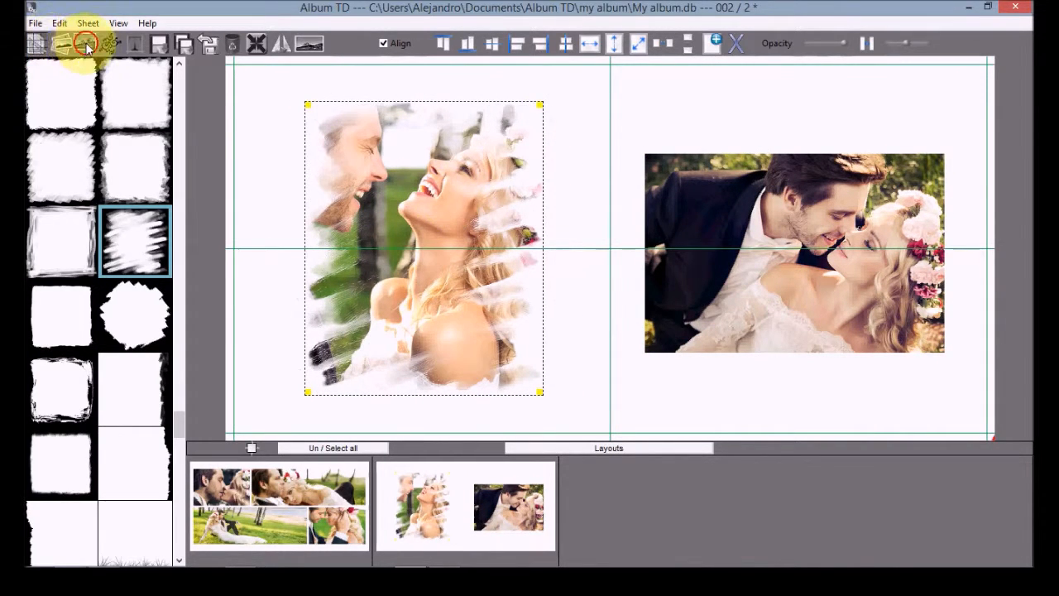
Step: Apply the grey weathered texture as the background of sheet 2
{"action": "left_click", "coordinate": [86, 45]}
{"action": "left_click", "coordinate": [60, 105]}
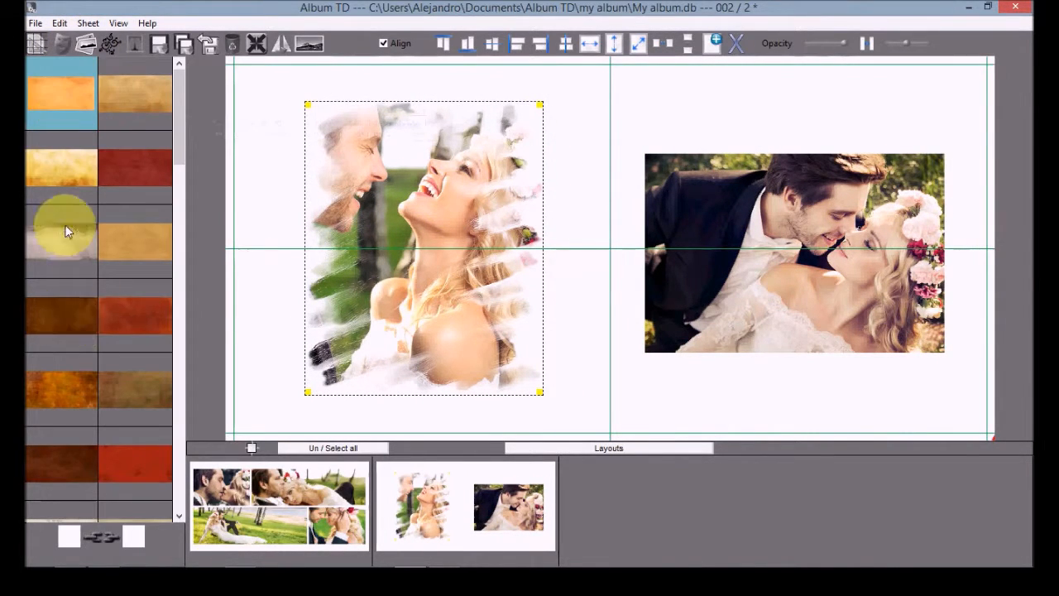
{"action": "left_click_drag", "start_coordinate": [66, 236], "coordinate": [248, 301]}
Step: Try a different hue for the grey weathered background
{"action": "right_click", "coordinate": [580, 392]}
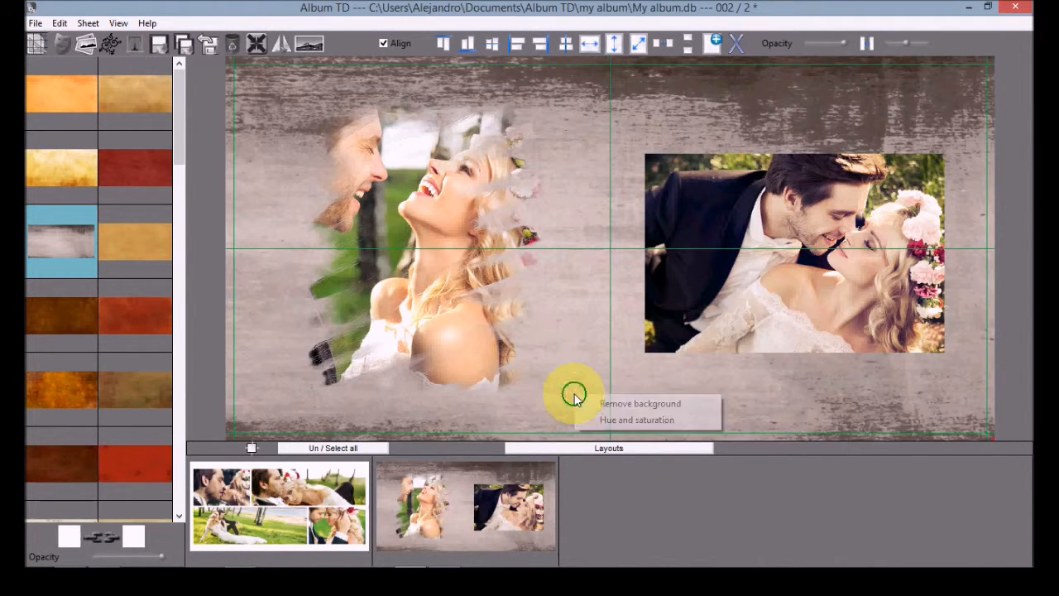
{"action": "left_click", "coordinate": [637, 420]}
{"action": "left_click_drag", "start_coordinate": [502, 175], "coordinate": [436, 174]}
{"action": "left_click", "coordinate": [522, 264]}
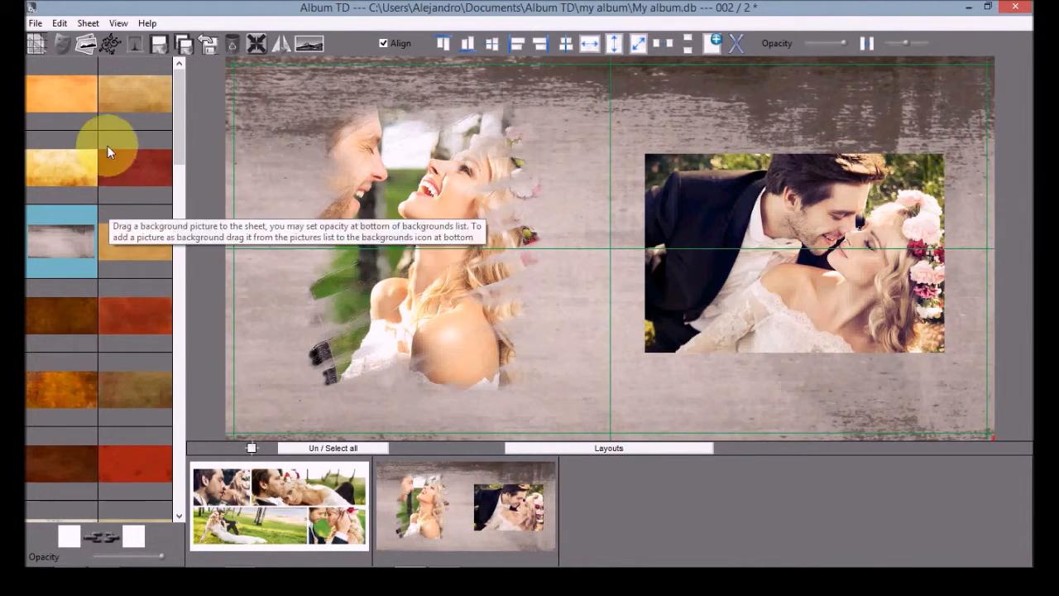
Step: Use the picture of the bride reflected in the glass wall as the background of sheet 2
{"action": "left_click", "coordinate": [86, 44]}
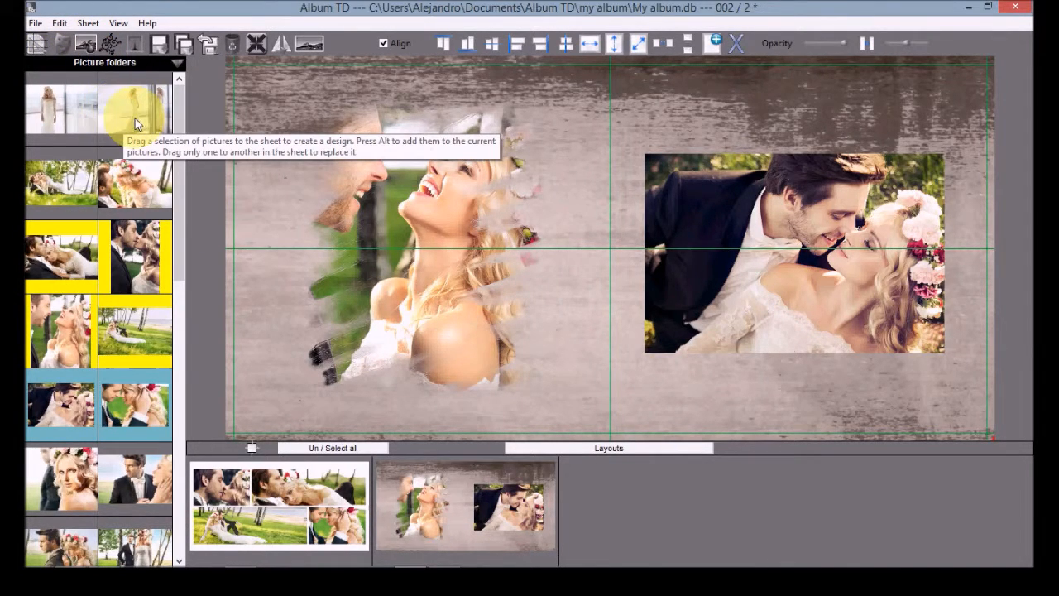
{"action": "left_click", "coordinate": [146, 124]}
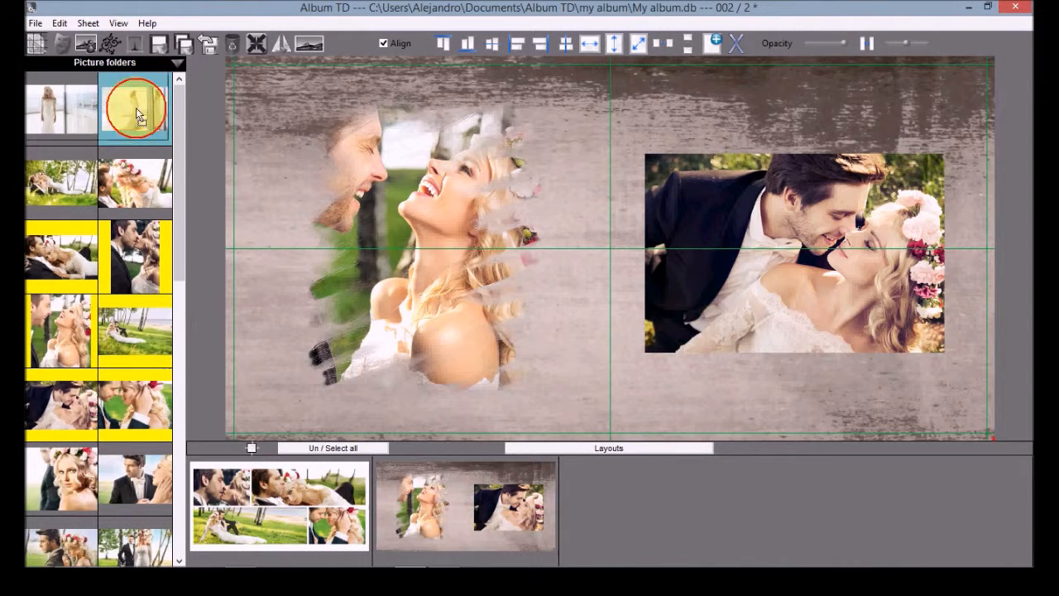
{"action": "left_click_drag", "start_coordinate": [137, 116], "coordinate": [102, 56]}
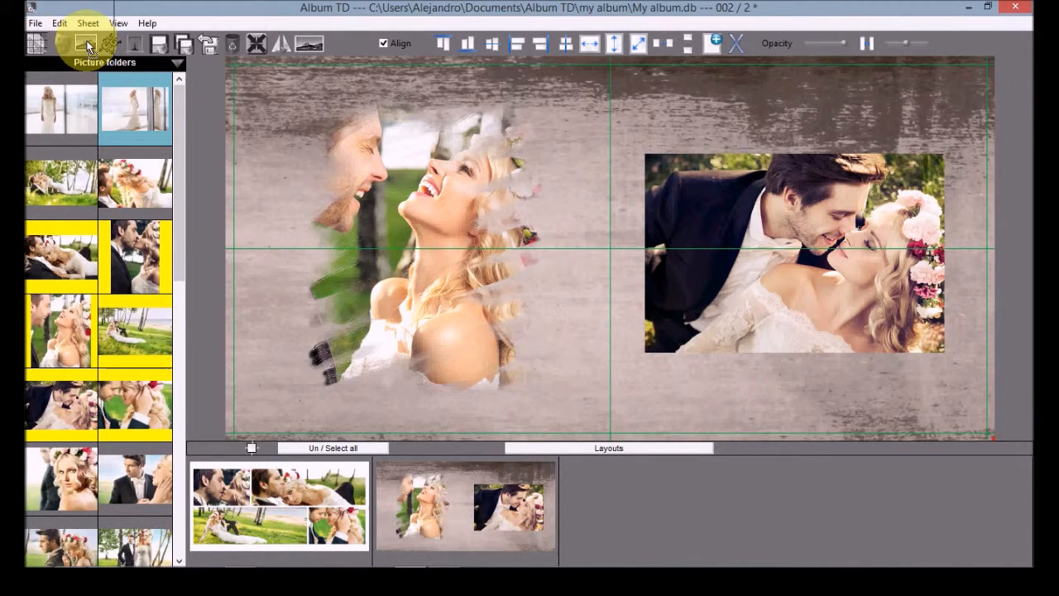
{"action": "left_click", "coordinate": [89, 45]}
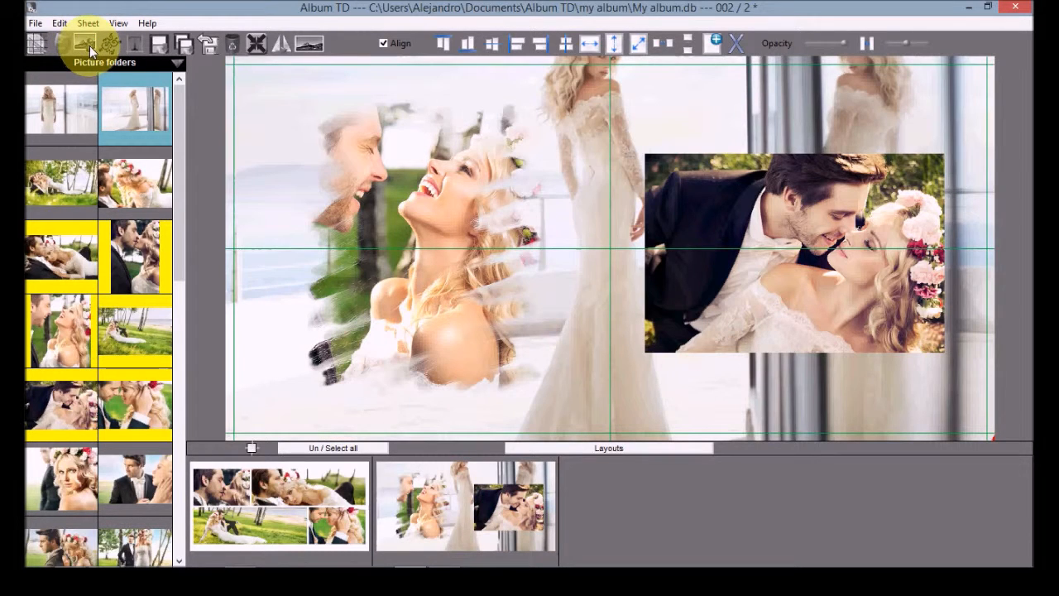
Step: Delete the picture on the right page, and enlarge and shift the background so the bride stands on that page
{"action": "right_click", "coordinate": [717, 207]}
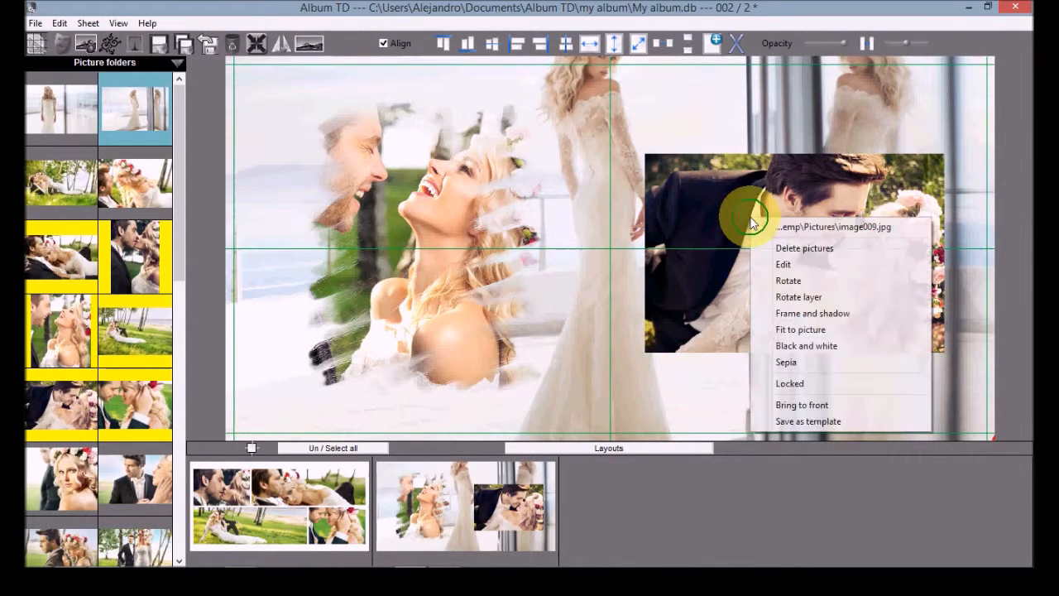
{"action": "left_click", "coordinate": [805, 246]}
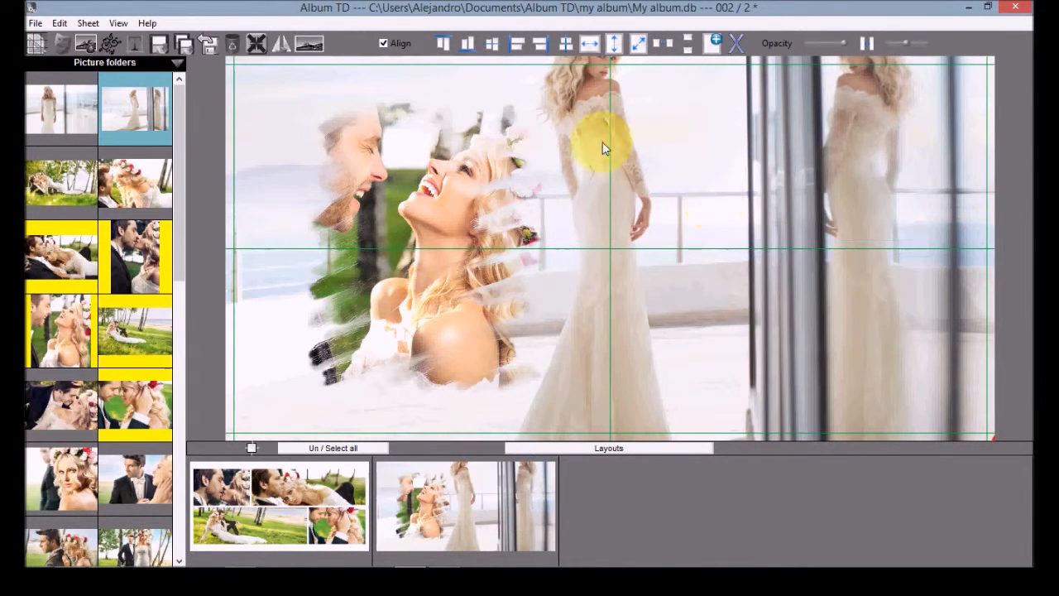
{"action": "left_click_drag", "start_coordinate": [619, 167], "coordinate": [696, 225]}
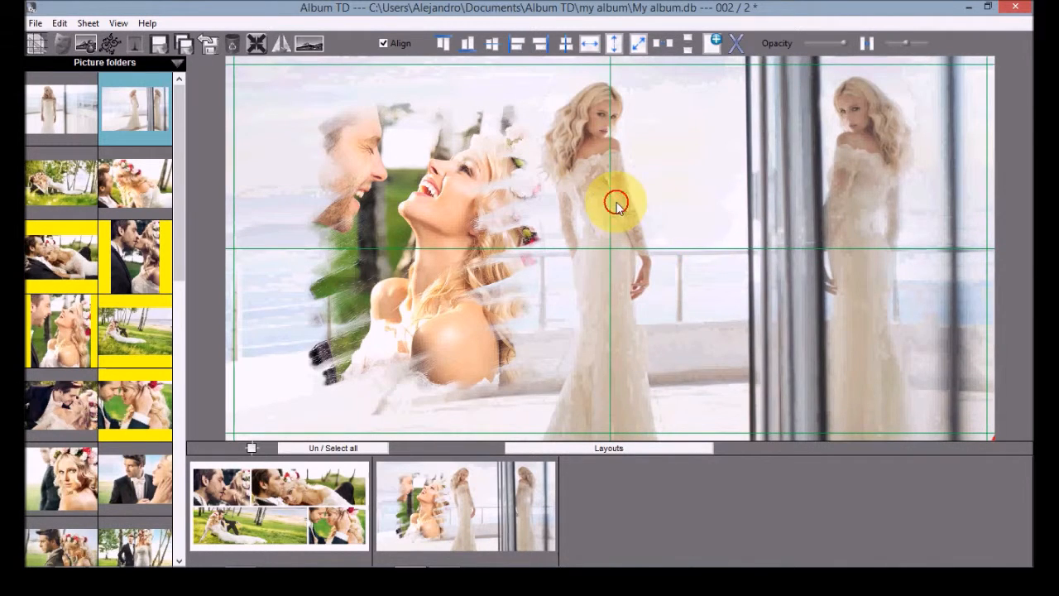
{"action": "left_click_drag", "start_coordinate": [616, 203], "coordinate": [913, 348]}
{"action": "left_click", "coordinate": [689, 206]}
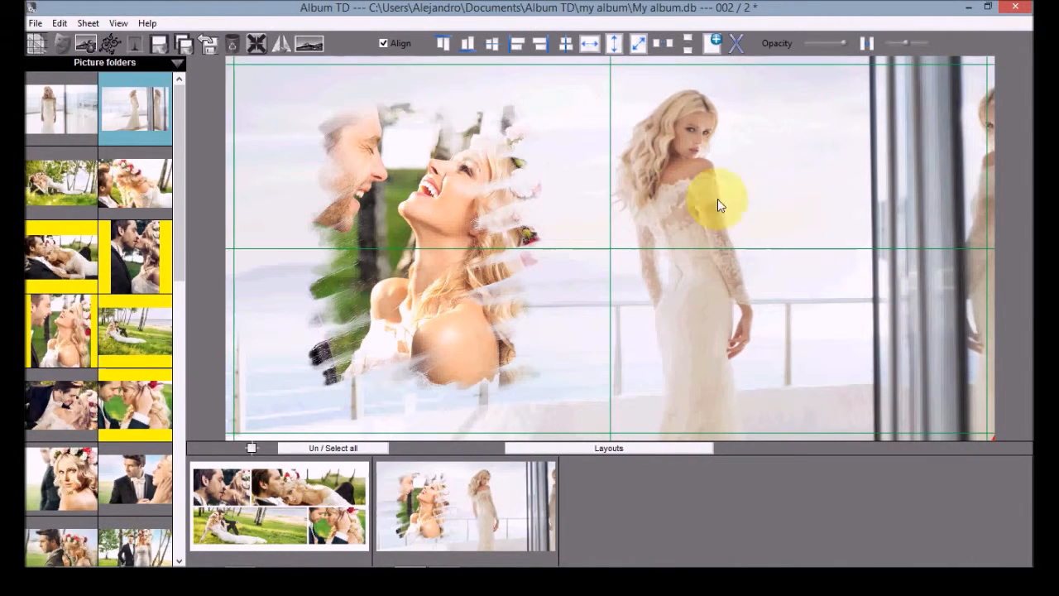
{"action": "left_click_drag", "start_coordinate": [675, 201], "coordinate": [862, 308]}
{"action": "mouse_move", "coordinate": [775, 260]}
{"action": "left_mouse_down"}
{"action": "mouse_move", "coordinate": [779, 232]}
{"action": "mouse_move", "coordinate": [779, 263]}
{"action": "left_mouse_up"}
Step: Lower the background picture's opacity to about half
{"action": "left_click", "coordinate": [83, 48]}
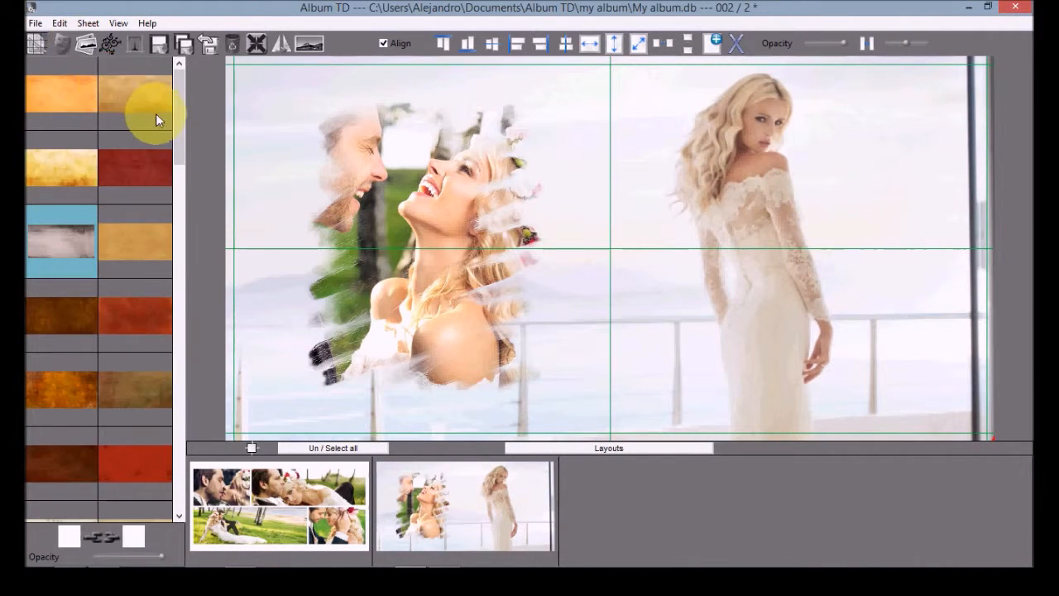
{"action": "scroll", "coordinate": [166, 207], "scroll_direction": "down", "scroll_amount": 4}
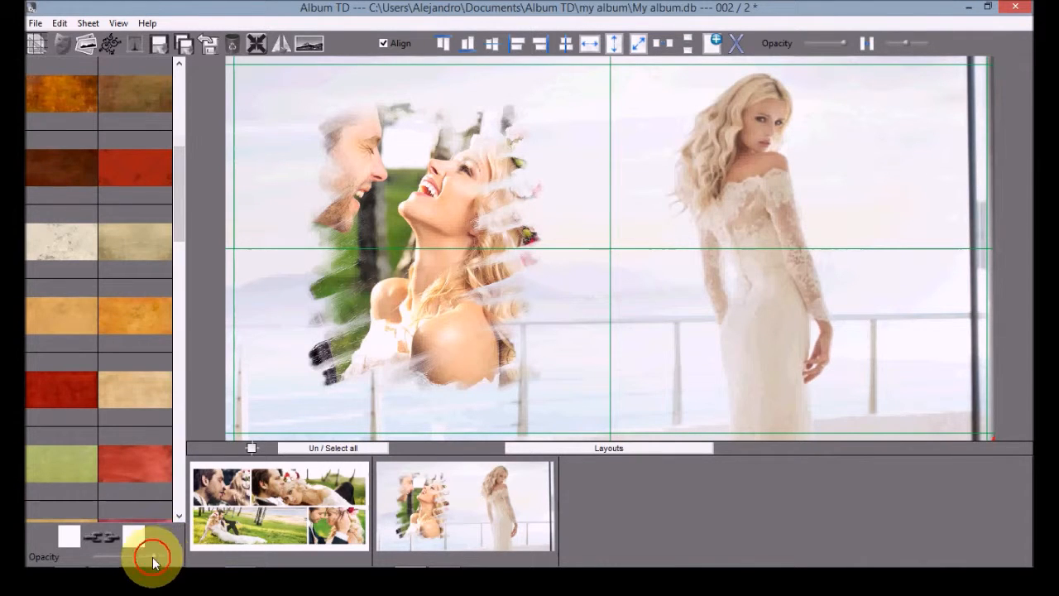
{"action": "left_click_drag", "start_coordinate": [129, 557], "coordinate": [128, 560]}
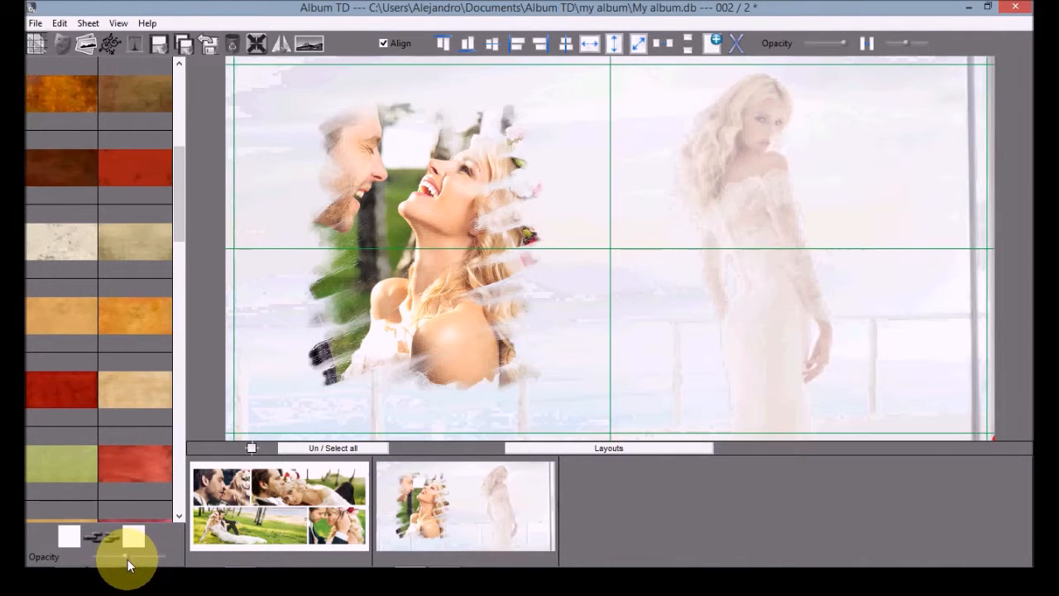
Step: Reduce the background picture's saturation to the minimum to make it grey
{"action": "right_click", "coordinate": [700, 312]}
{"action": "left_click", "coordinate": [752, 334]}
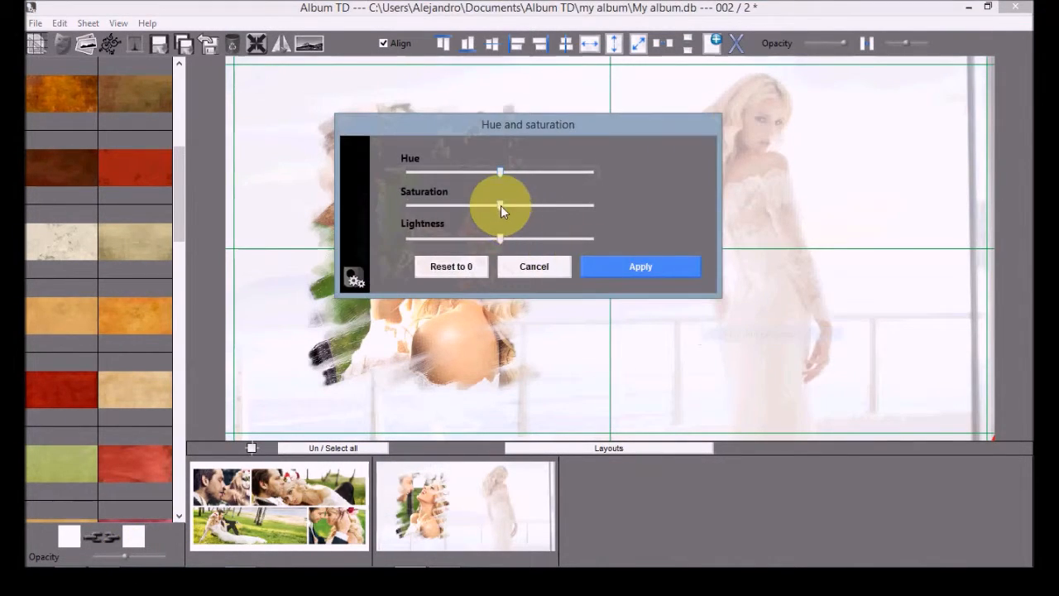
{"action": "left_click_drag", "start_coordinate": [501, 205], "coordinate": [406, 206]}
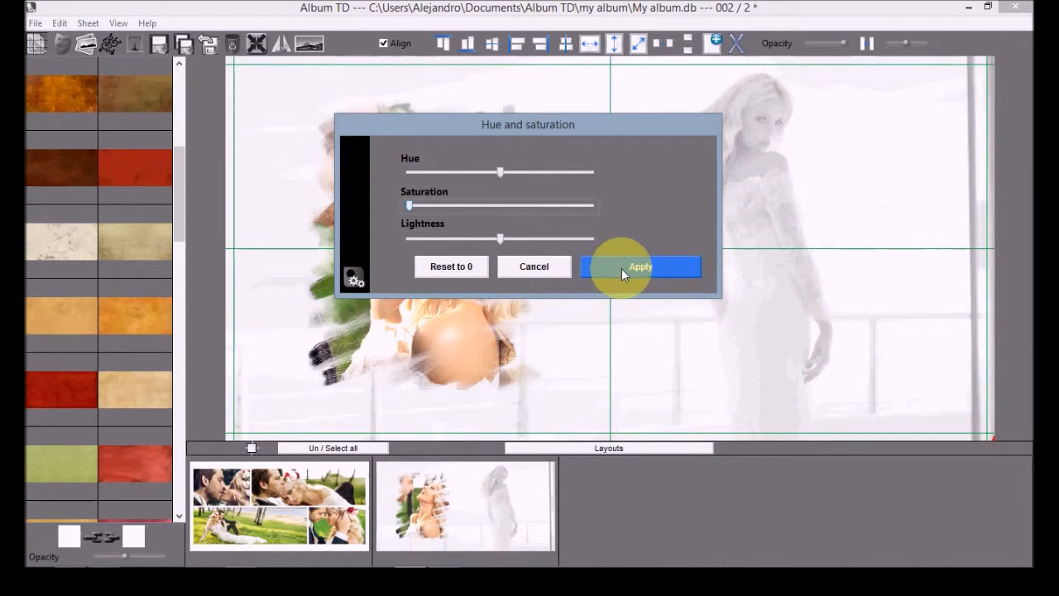
{"action": "left_click", "coordinate": [622, 268]}
Step: Lower the laughing couple picture's opacity and restore it to full
{"action": "left_click", "coordinate": [499, 243]}
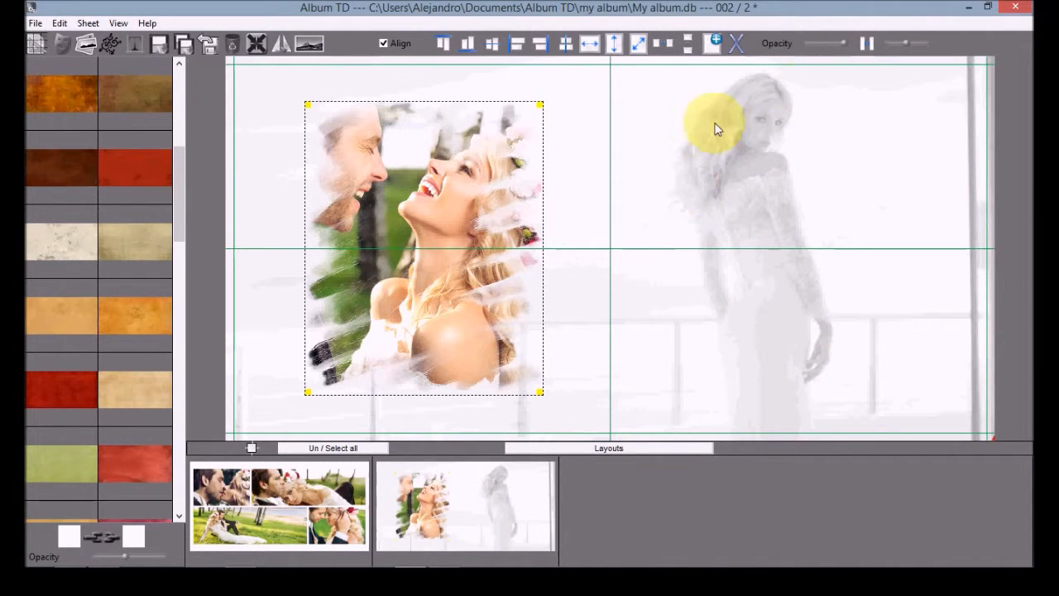
{"action": "left_click", "coordinate": [820, 48]}
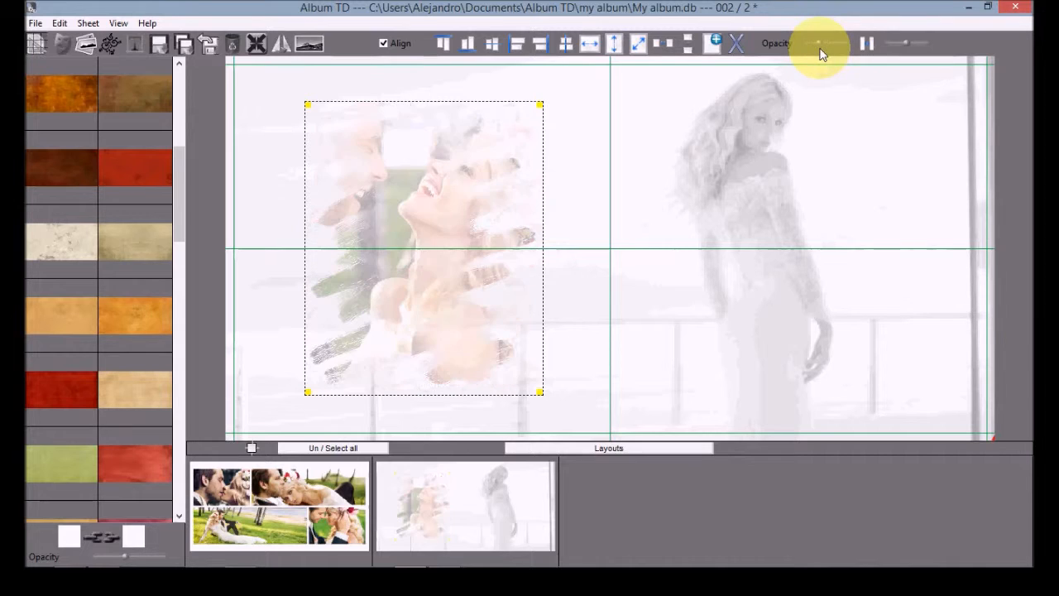
{"action": "left_click_drag", "start_coordinate": [818, 45], "coordinate": [863, 47]}
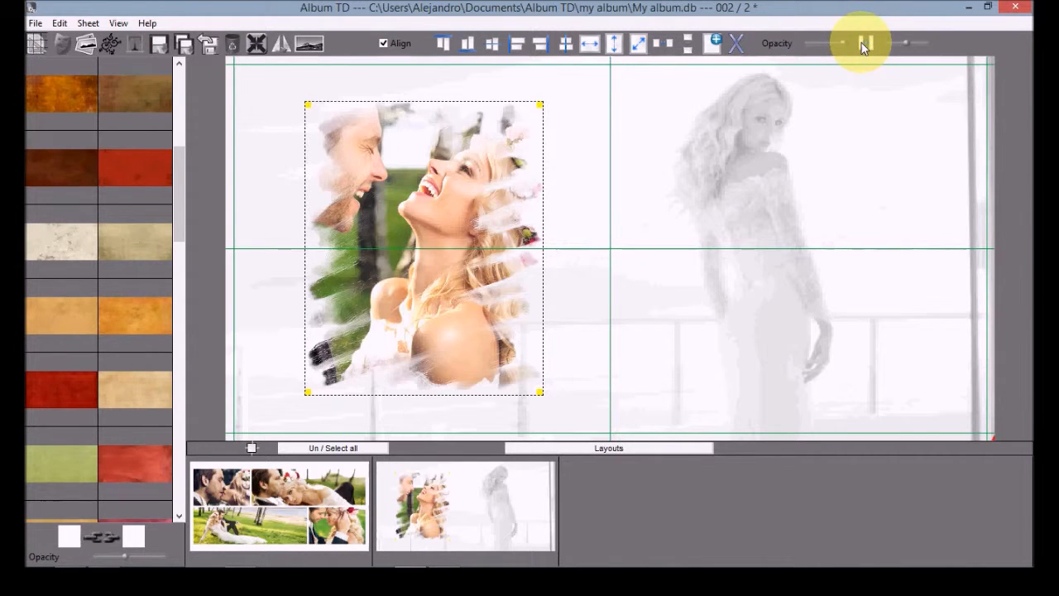
Step: Give all four pictures on sheet 1 a black 0.1 cm frame and a 0.3 cm shadow
{"action": "left_click", "coordinate": [322, 495]}
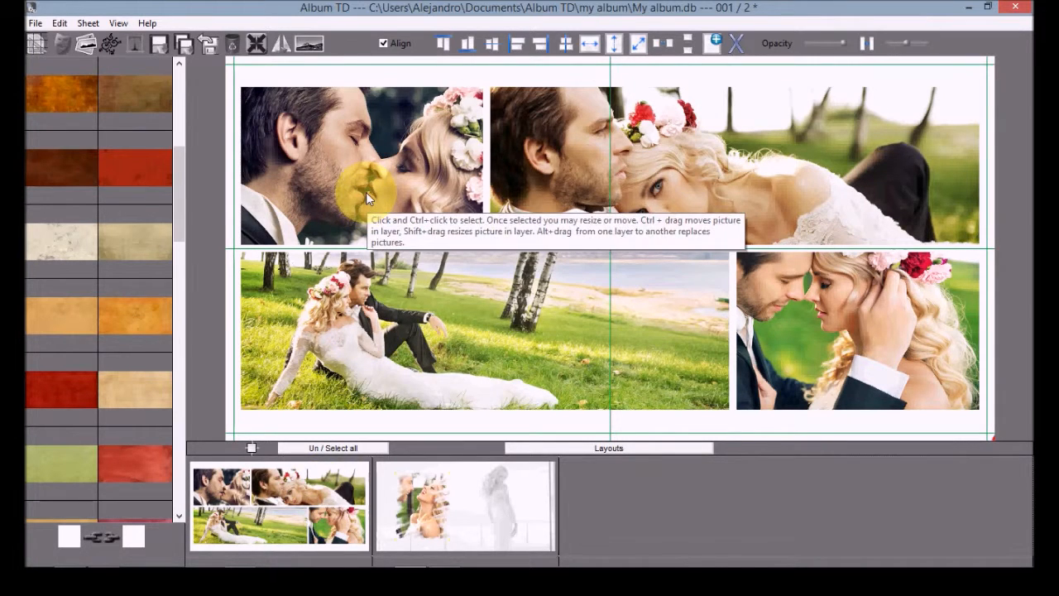
{"action": "key", "text": "ctrl+a"}
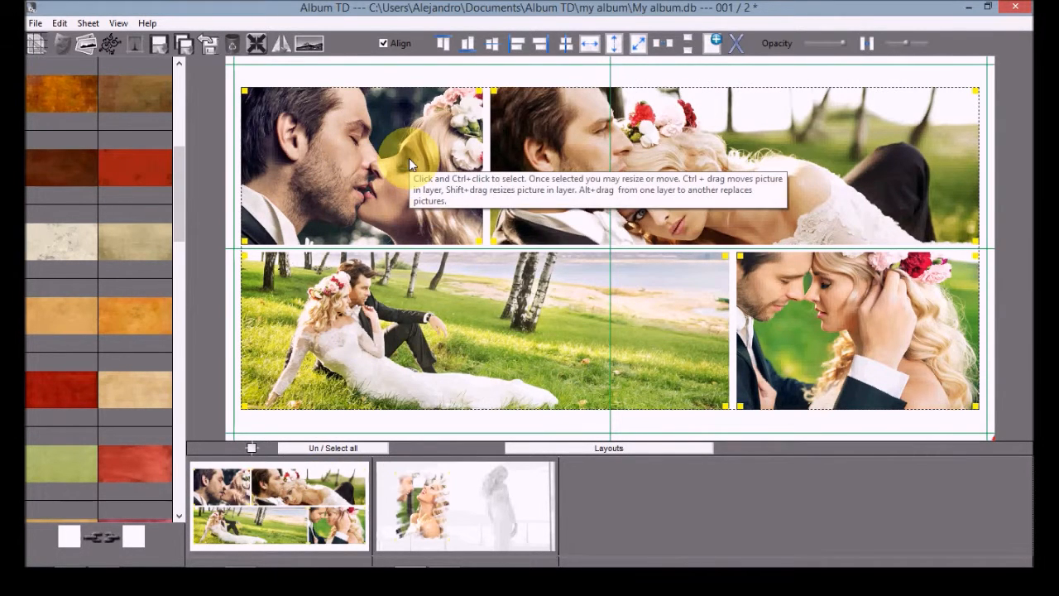
{"action": "right_click", "coordinate": [393, 154]}
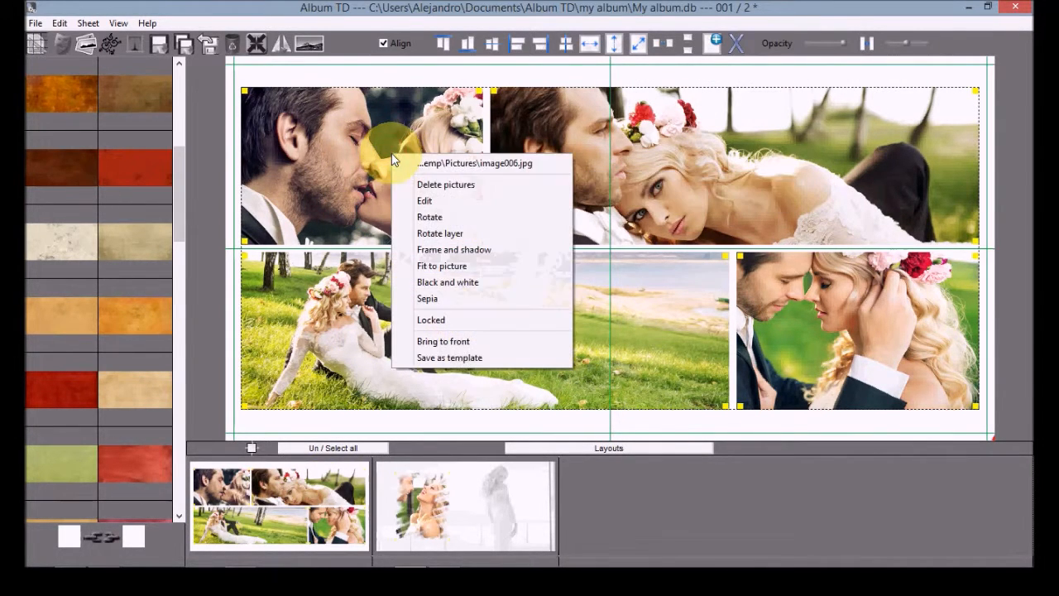
{"action": "left_click", "coordinate": [451, 251]}
{"action": "left_click_drag", "start_coordinate": [510, 193], "coordinate": [533, 226]}
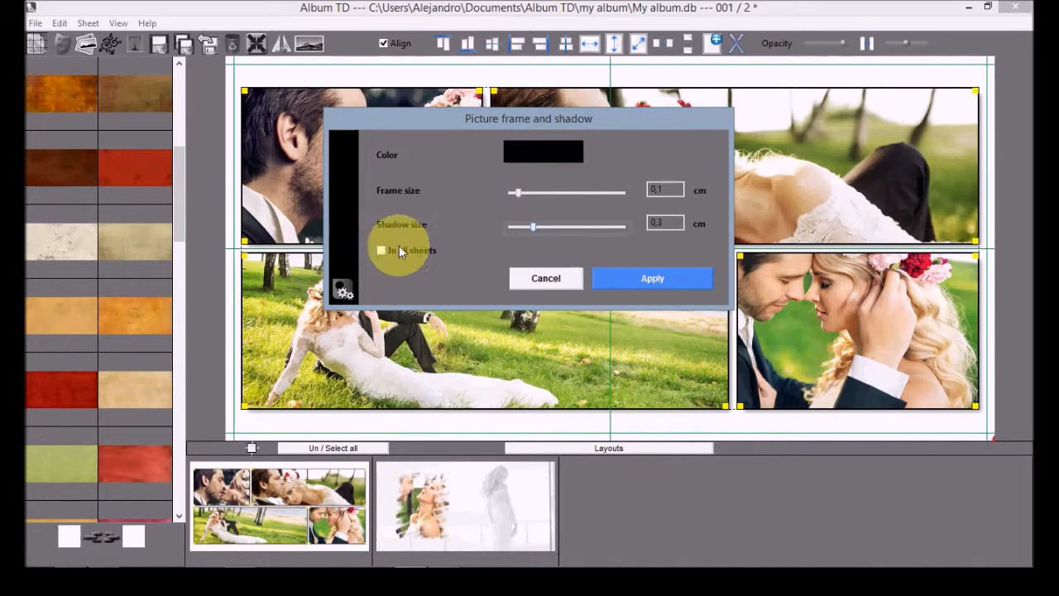
{"action": "left_click", "coordinate": [639, 279]}
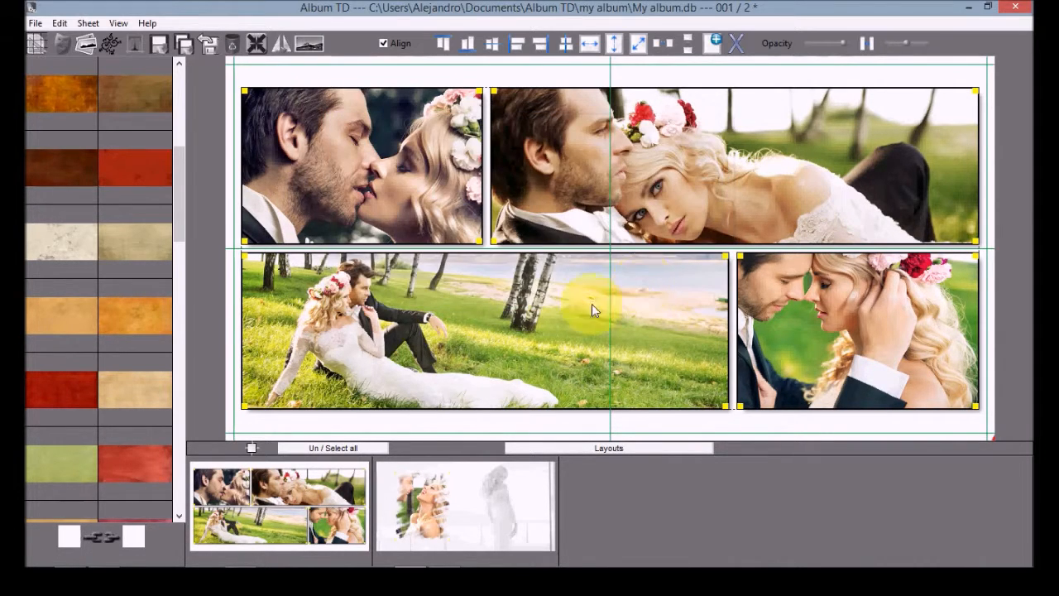
{"action": "left_click", "coordinate": [437, 503]}
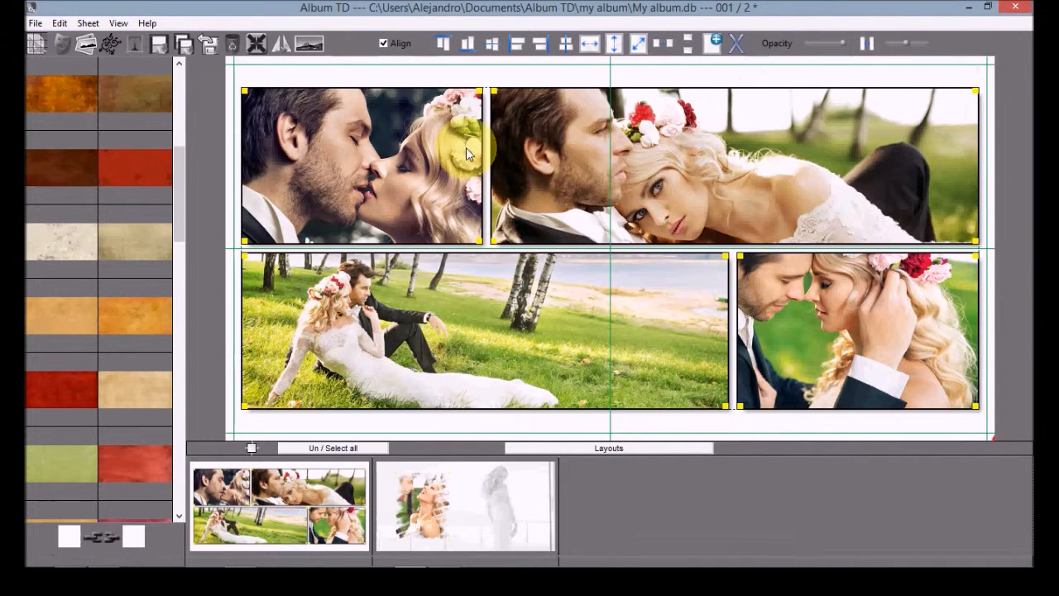
{"action": "right_click", "coordinate": [566, 148]}
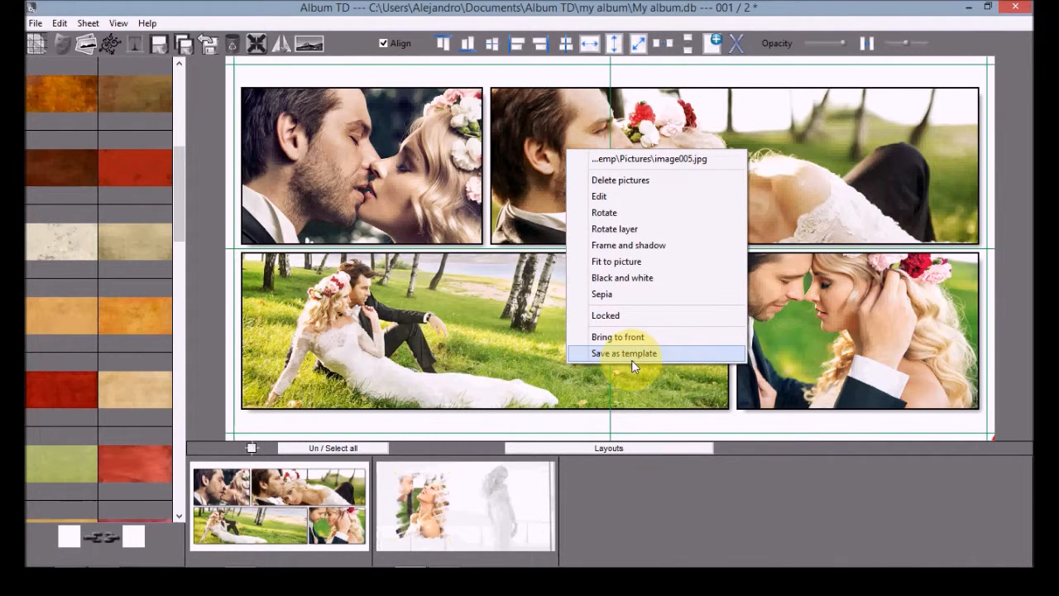
{"action": "left_click", "coordinate": [270, 73]}
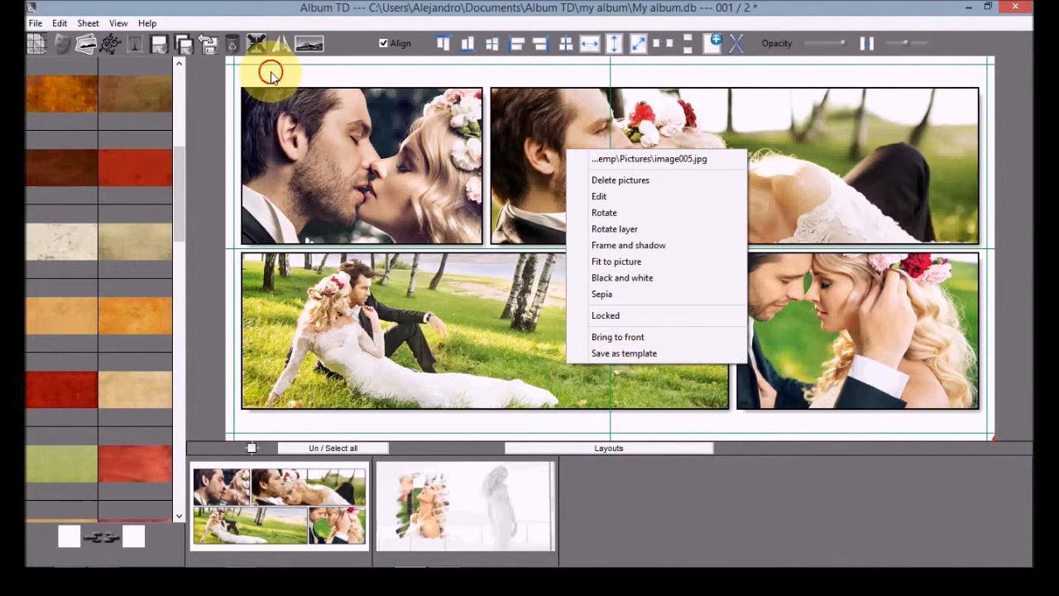
Step: Save all sheets of the album and review sheet 2 before returning to sheet 1
{"action": "left_click", "coordinate": [184, 43]}
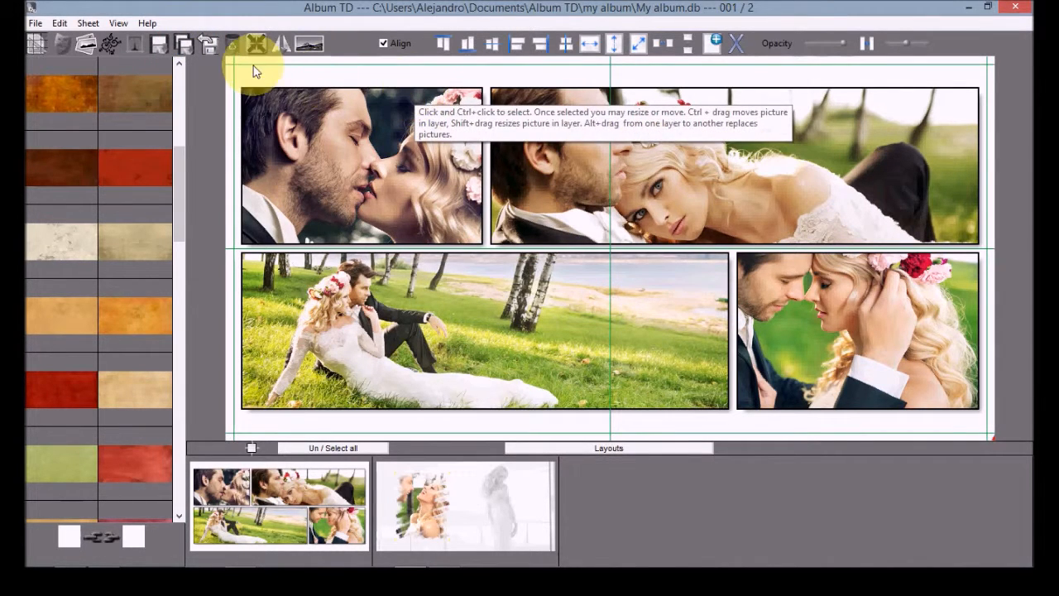
{"action": "left_click", "coordinate": [448, 490]}
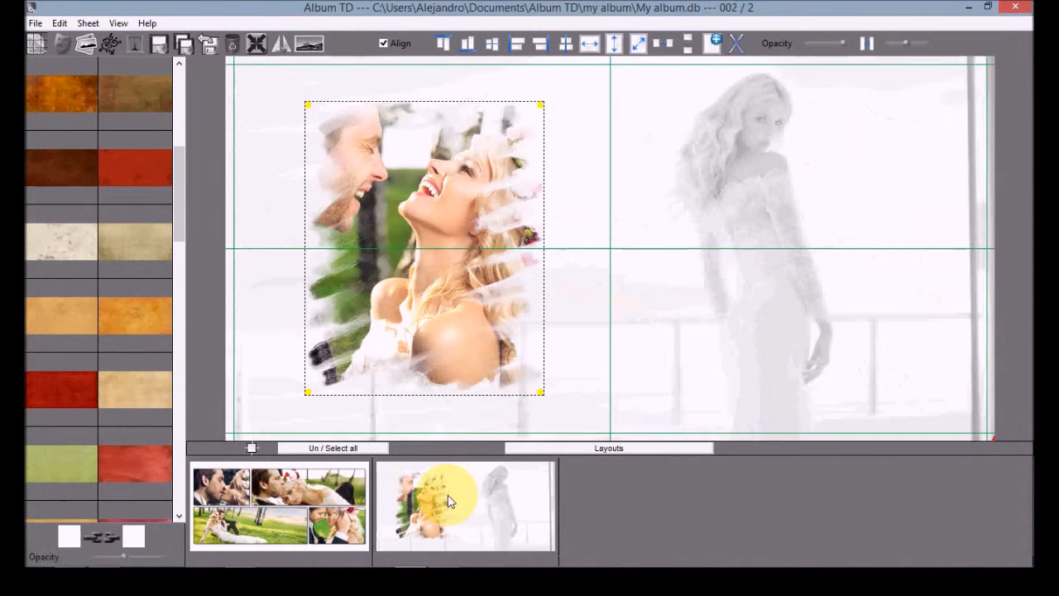
{"action": "left_click", "coordinate": [346, 493]}
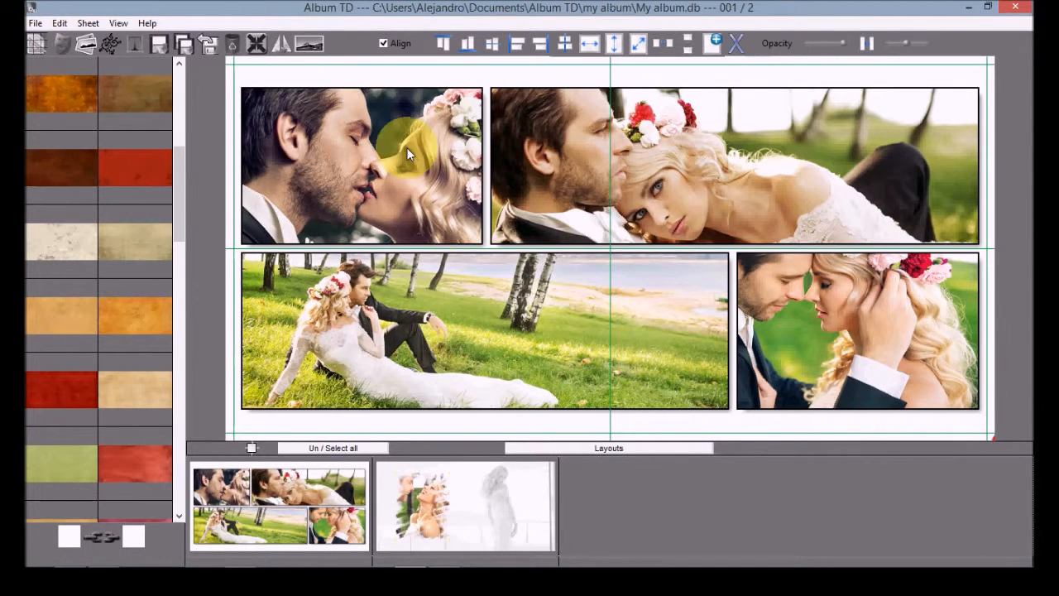
{"action": "left_click", "coordinate": [36, 23]}
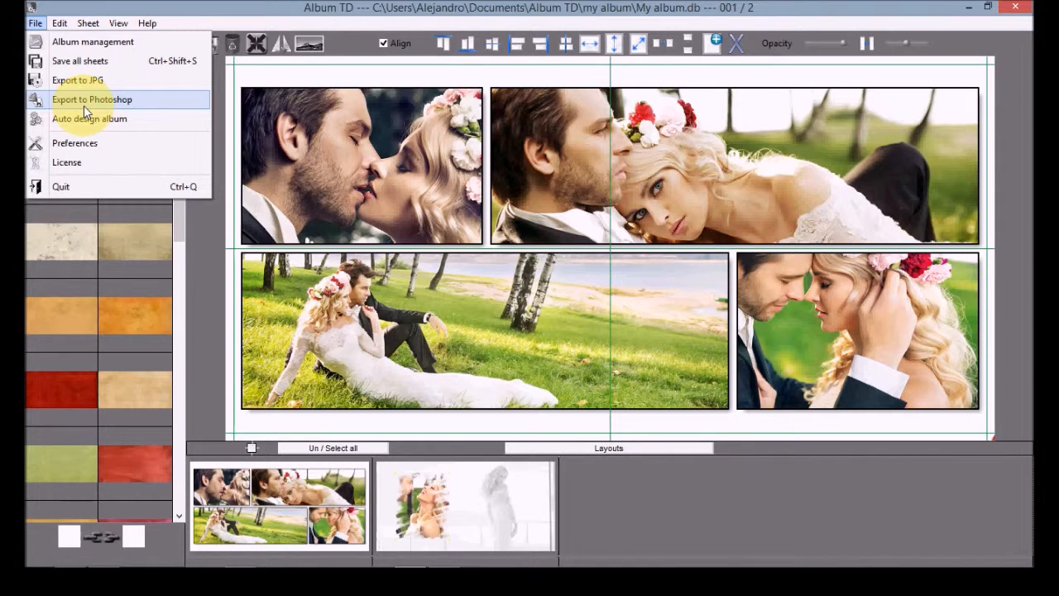
{"action": "left_click", "coordinate": [277, 66]}
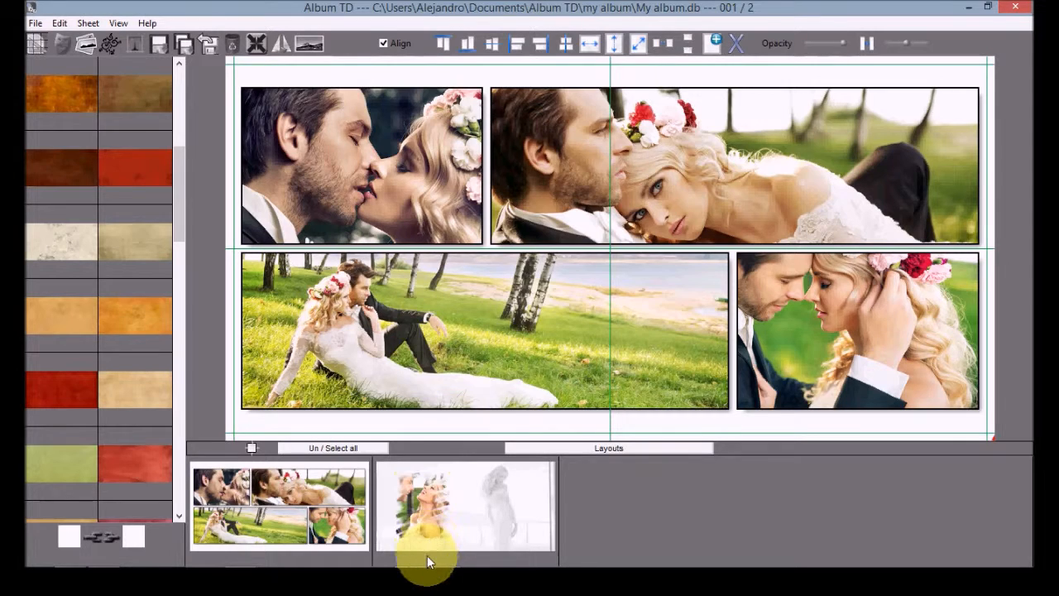
{"action": "left_click", "coordinate": [425, 473]}
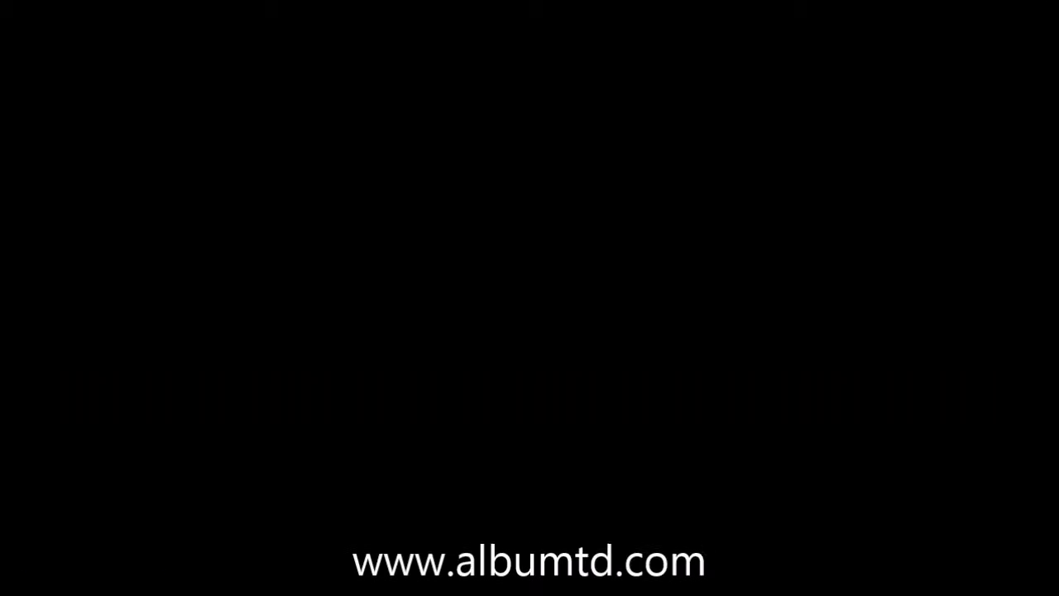